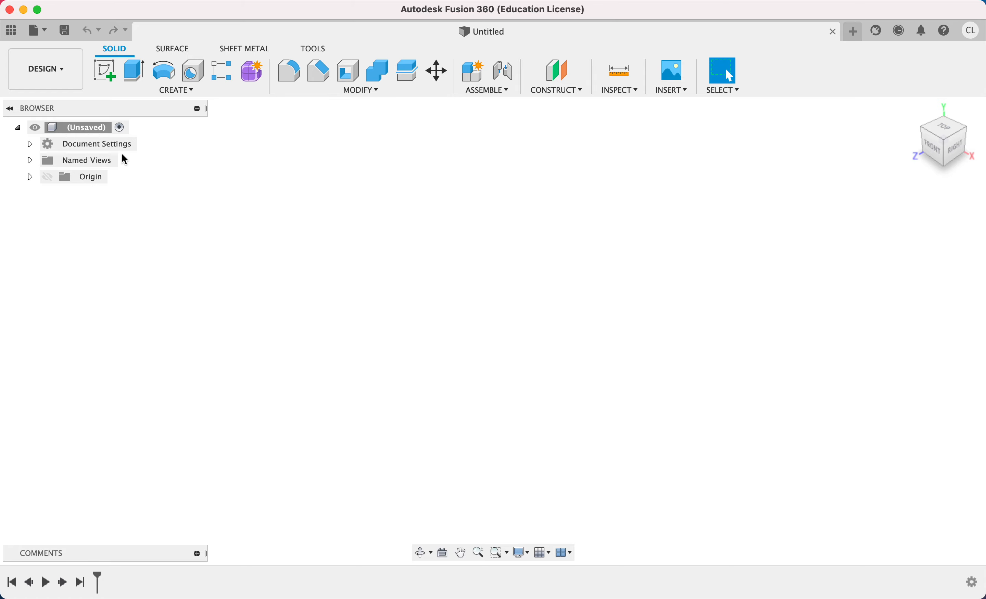
Sketch a 100 mm diameter circle centred on the origin on the horizontal plane.
left_click(110, 78)
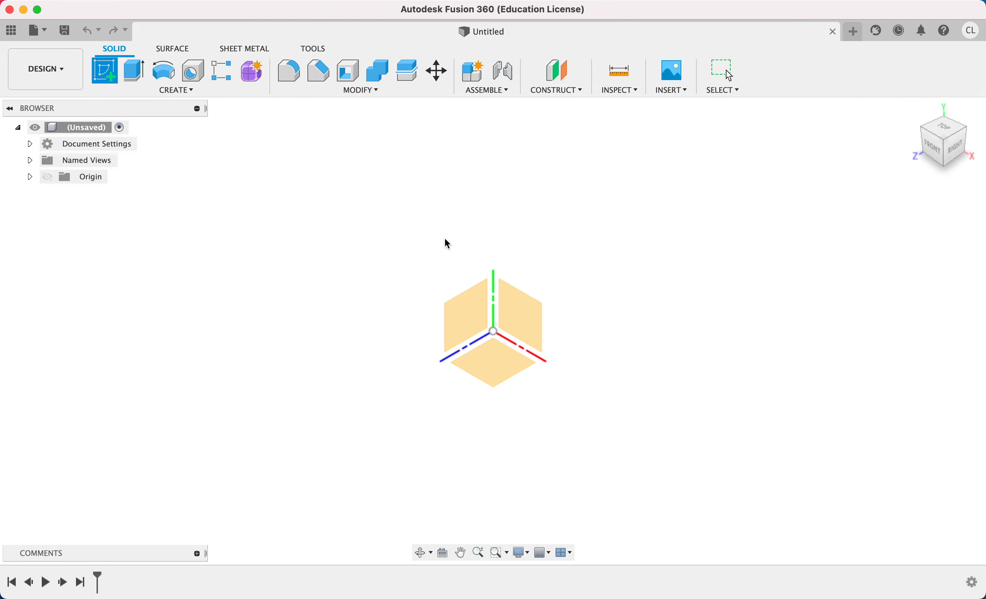
left_click(483, 367)
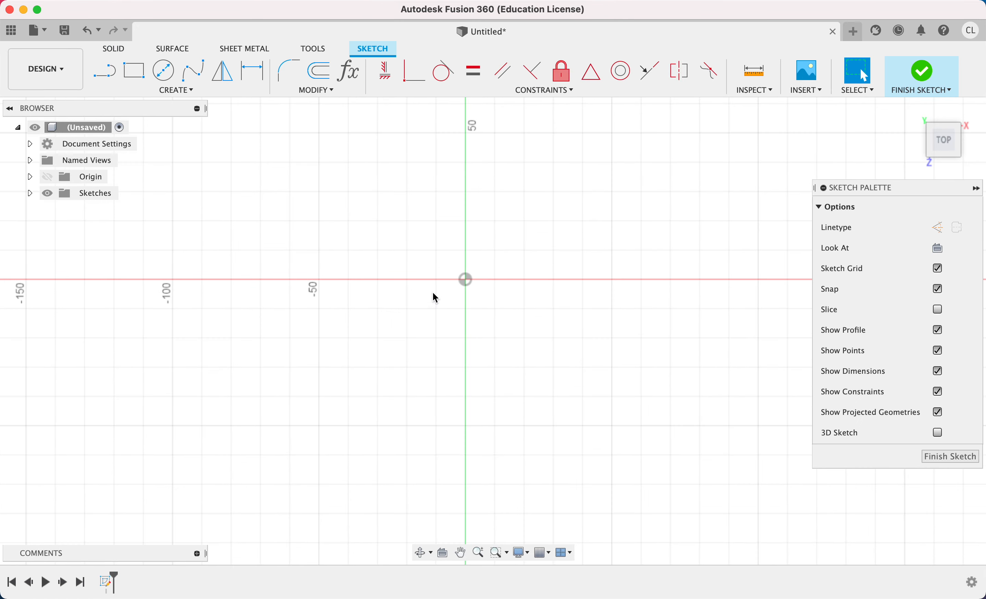
left_click(183, 92)
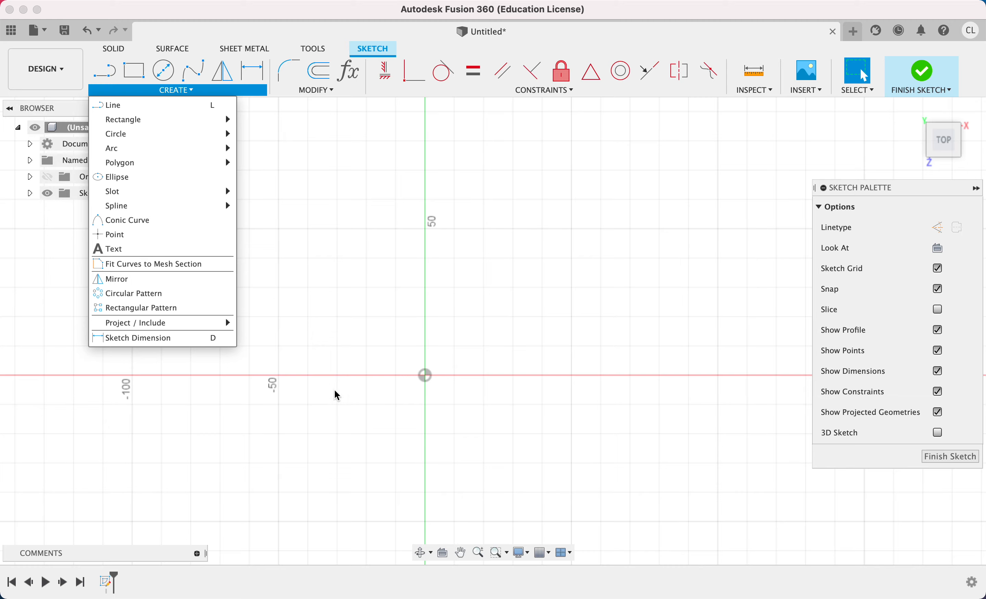
left_click(516, 324)
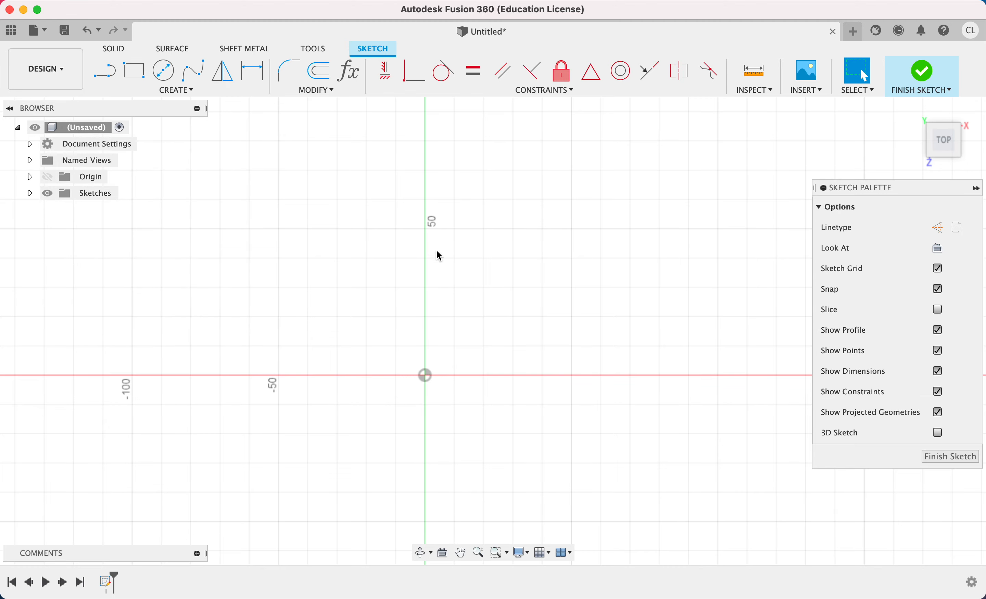
scroll(356, 227, "down", 3)
left_click(164, 71)
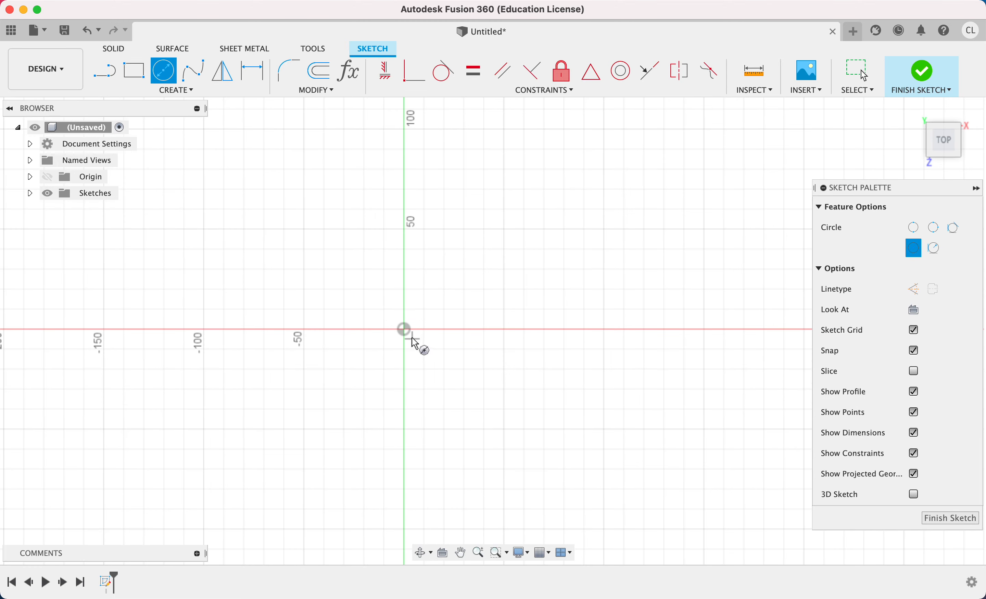
left_click(404, 329)
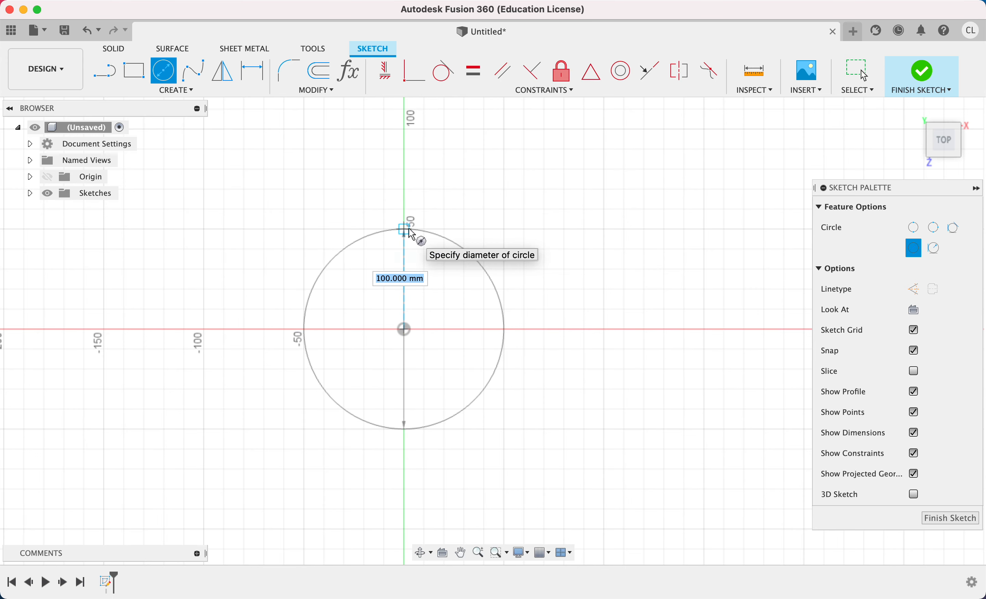
left_click(405, 228)
key("Escape")
Extrude the circle upward 40 mm on one side as a new body.
middle_click_drag(666, 252, 662, 174, "shift")
left_click(135, 80)
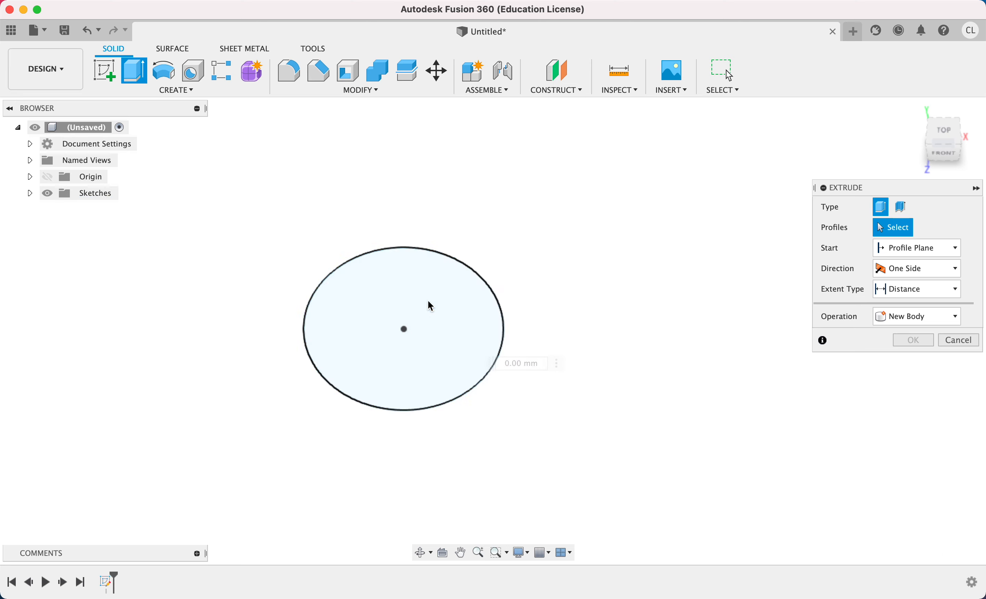
left_click(448, 334)
left_click_drag(404, 321, 404, 265)
middle_click_drag(473, 250, 475, 198, "shift")
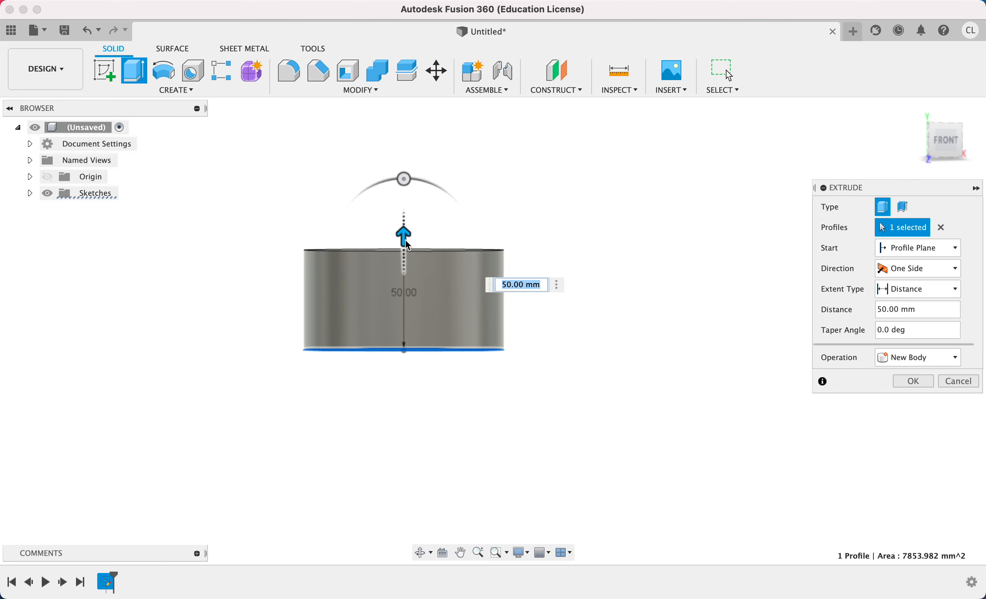
mouse_move(404, 239)
left_mouse_down()
mouse_move(403, 279)
mouse_move(404, 254)
left_mouse_up()
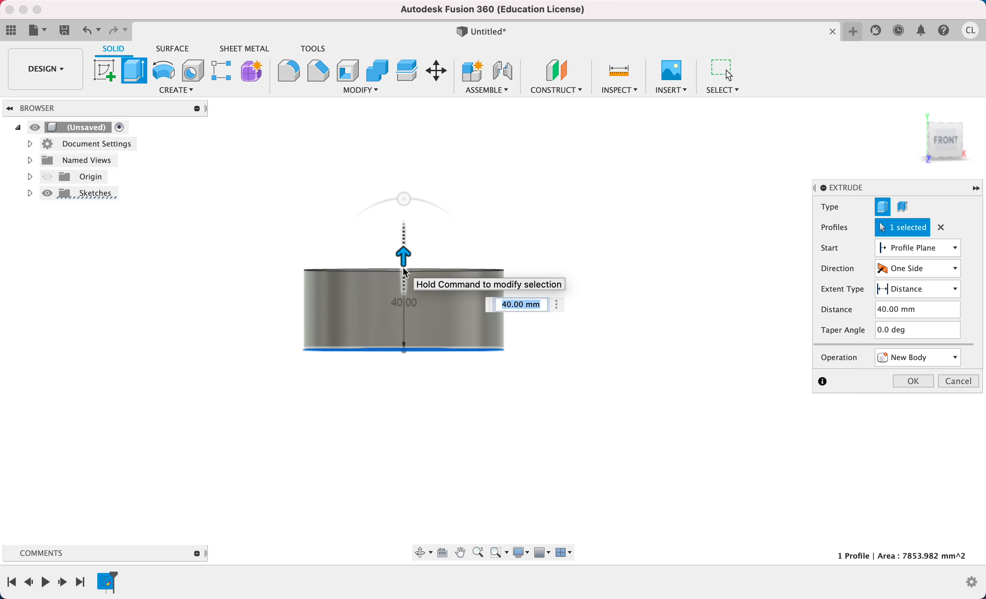
middle_click_drag(566, 285, 588, 372, "shift")
left_click(916, 381)
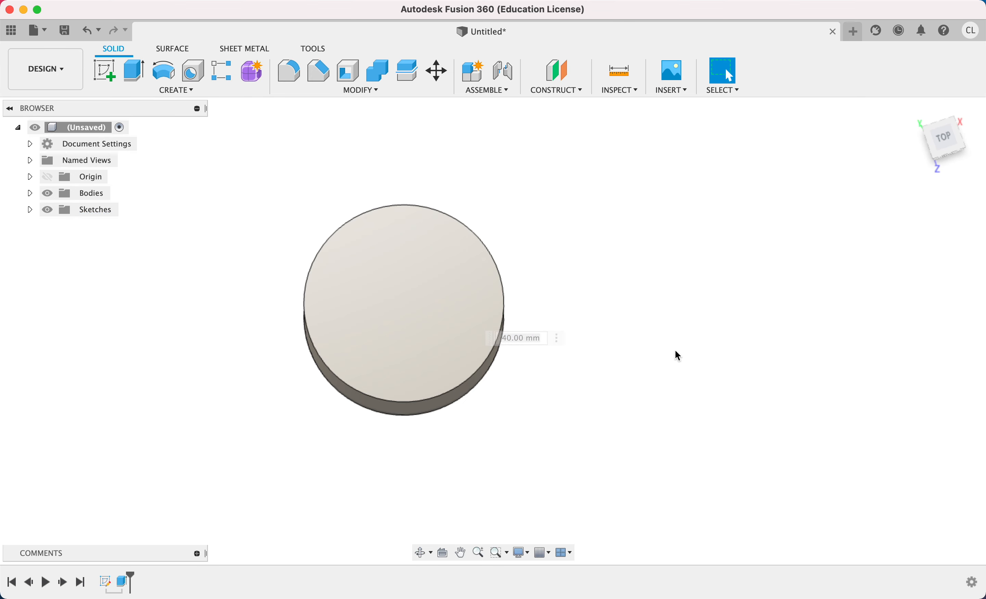
Edit the base sketch and add a larger concentric circle about 150 mm in diameter around the origin.
mouse_move(509, 256)
middle_mouse_down("shift")
mouse_move(493, 264)
mouse_move(521, 263)
mouse_move(508, 266)
middle_mouse_up("shift")
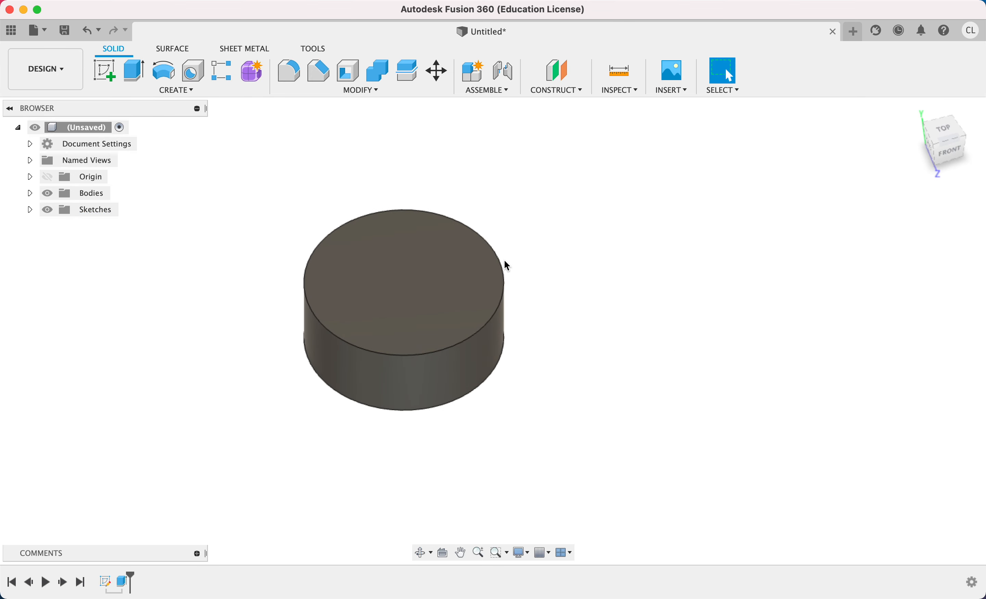
double_click(106, 582)
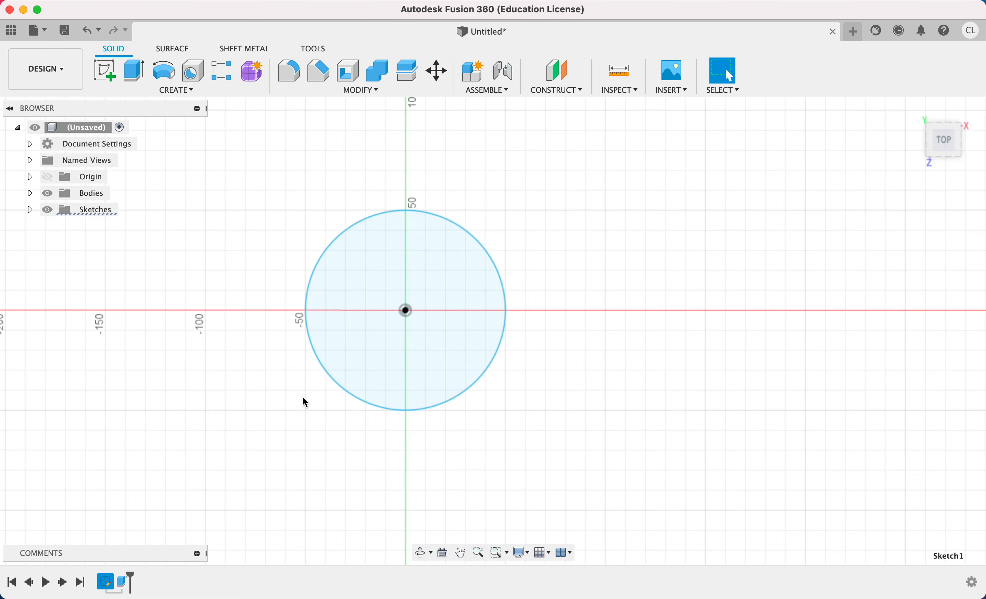
key("c")
left_click(405, 310)
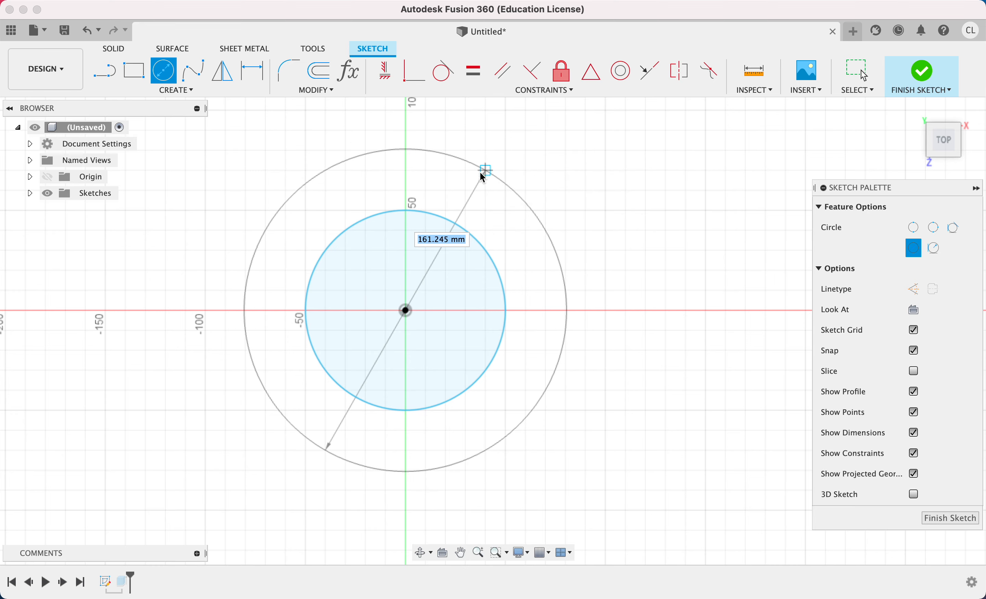
left_click(477, 177)
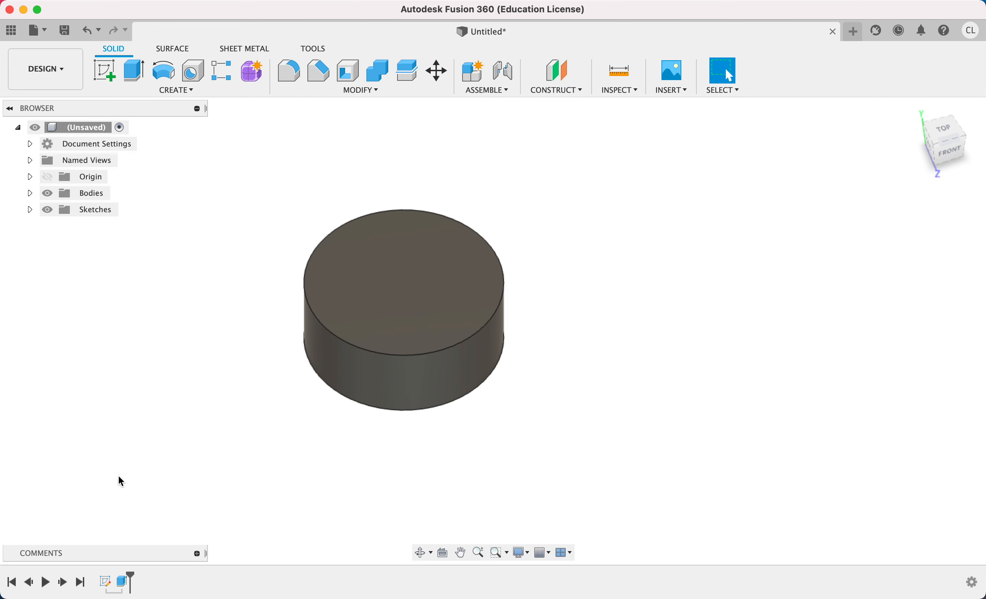
Show Sketch1 and extrude the ring between its two circles symmetrically, 25 mm per side, joined to the cylinder.
key("l")
key("Escape")
key("e")
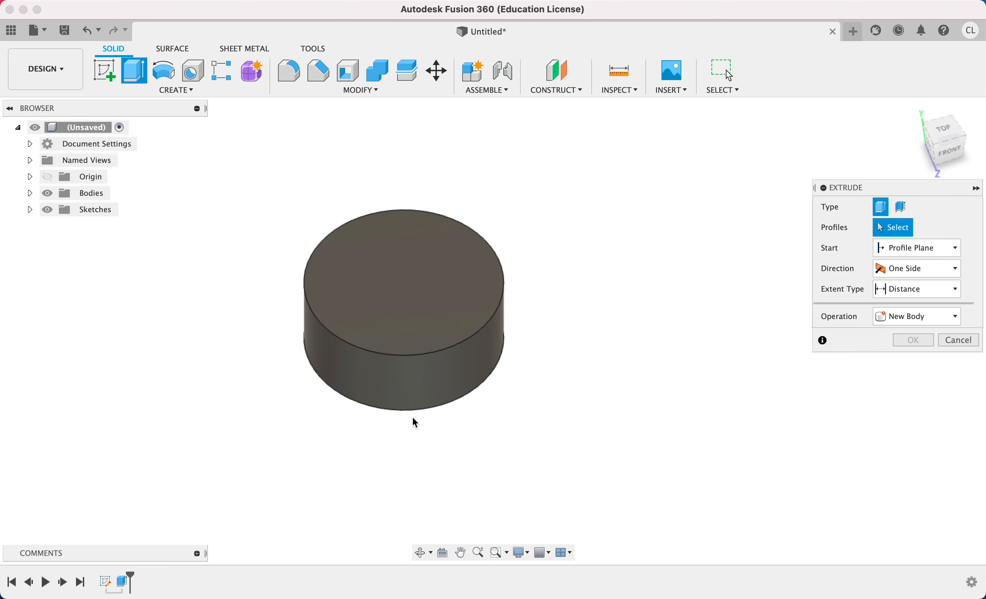
left_click(29, 210)
left_click(60, 226)
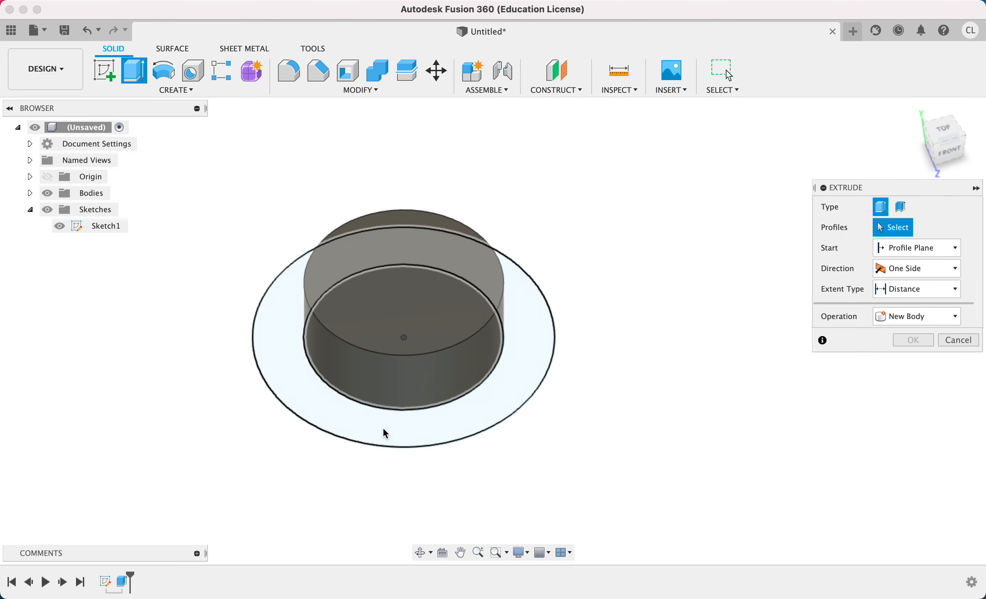
left_click(385, 425)
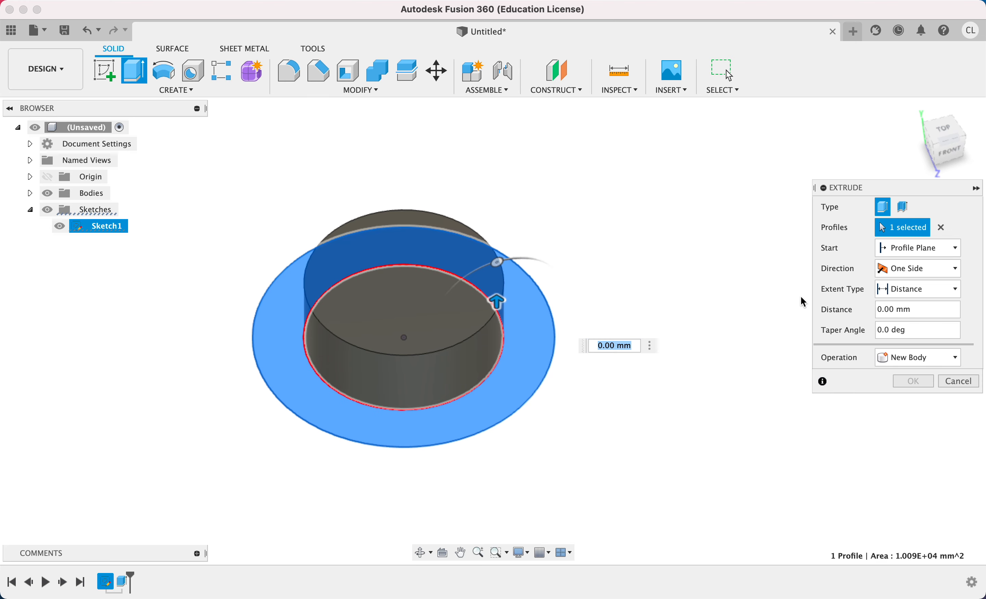
left_click(922, 268)
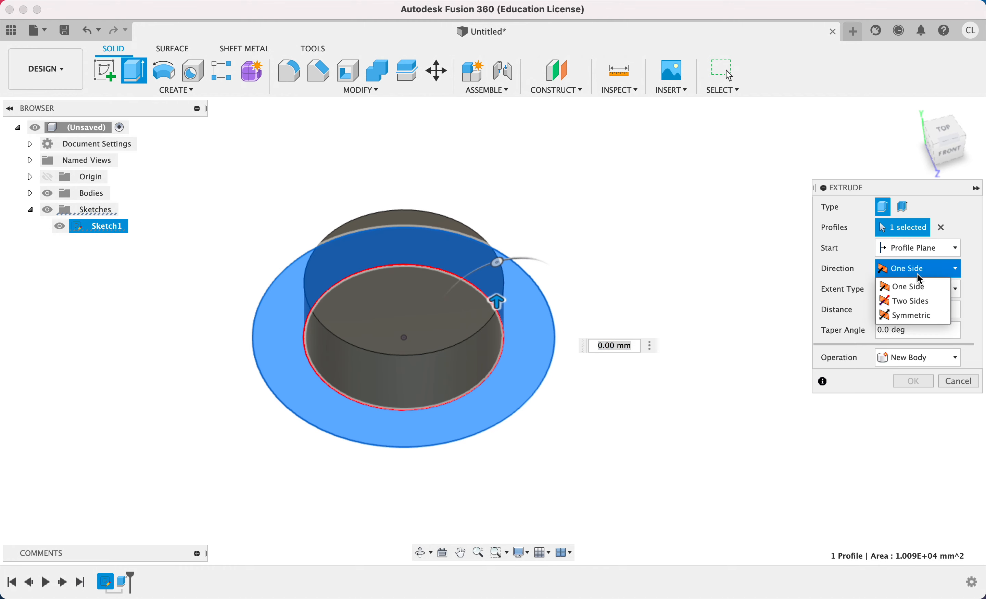
left_click(911, 320)
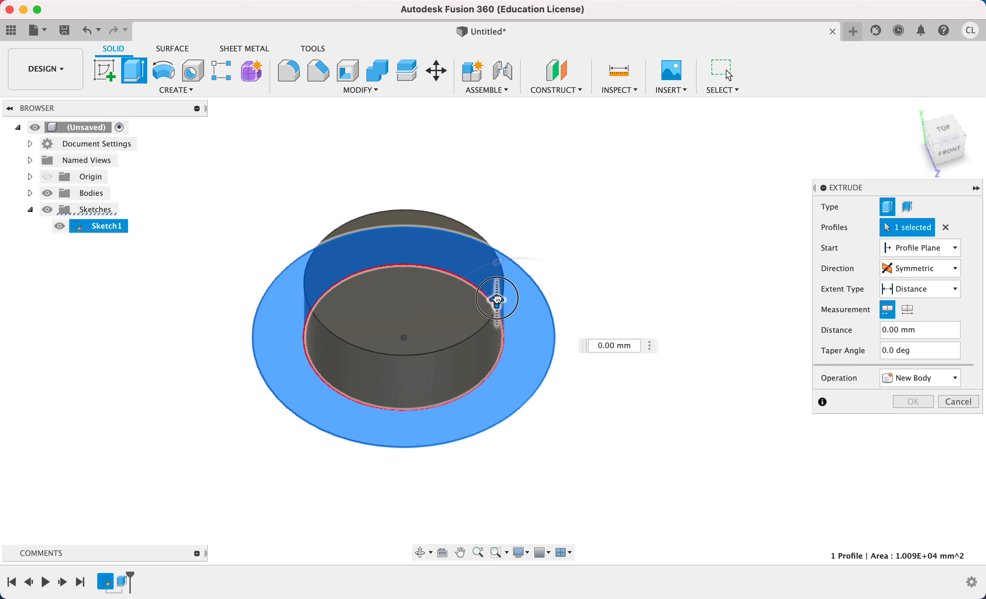
left_click_drag(499, 300, 499, 271)
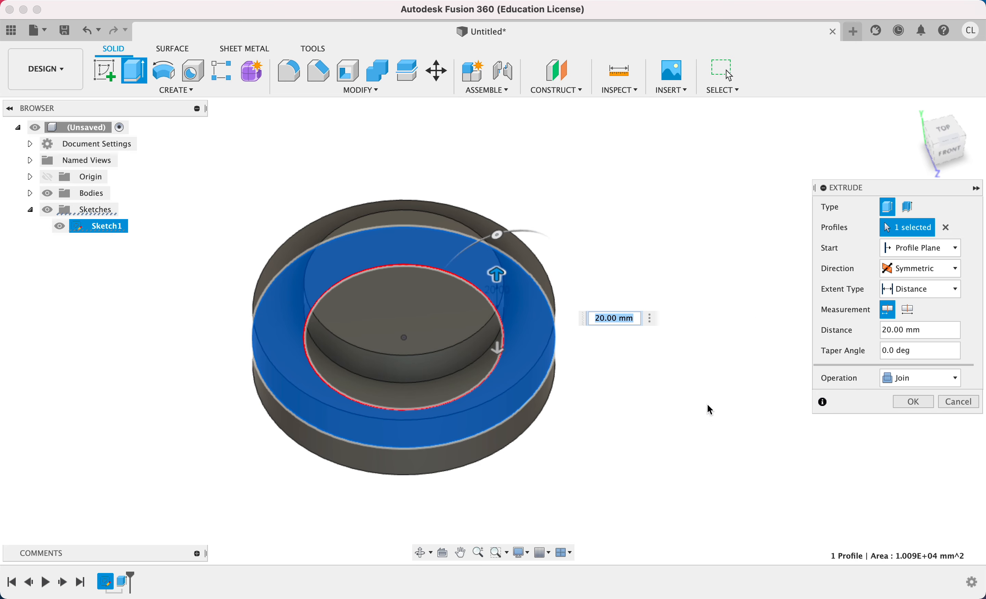
type("Z")
middle_click_drag(650, 378, 649, 333, "shift")
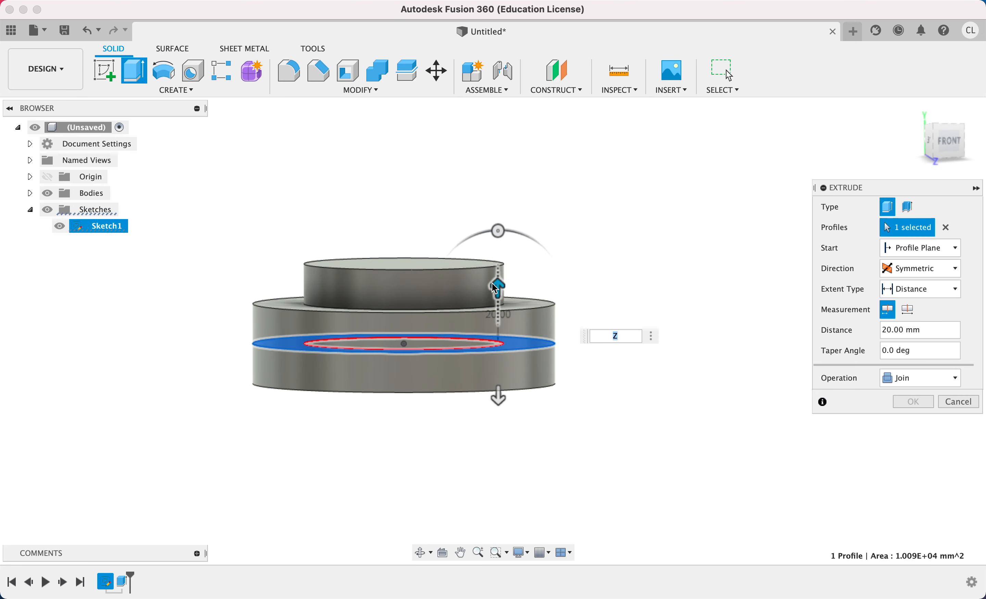
left_click_drag(497, 288, 499, 268)
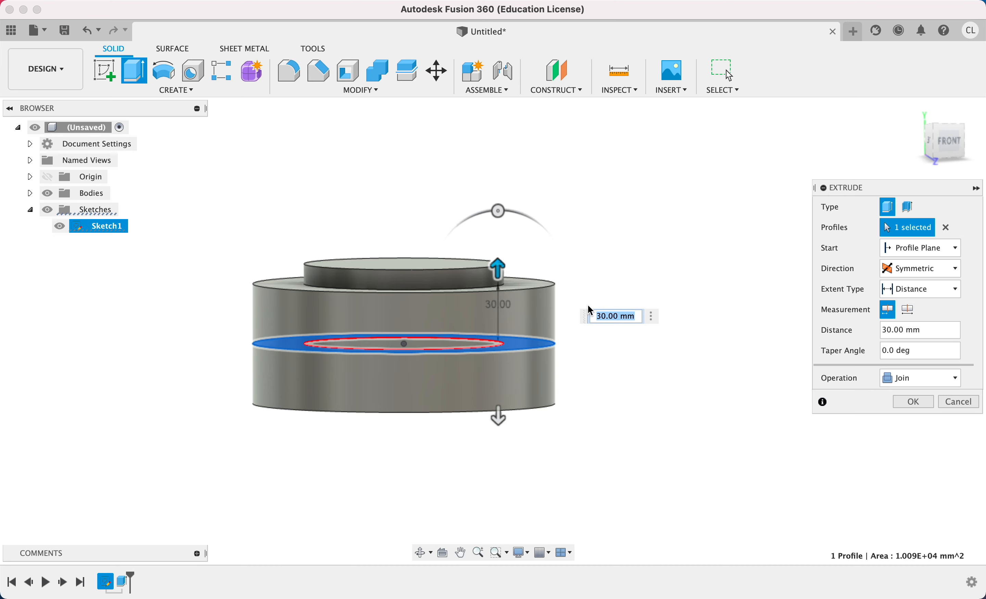
type("25")
key("Return")
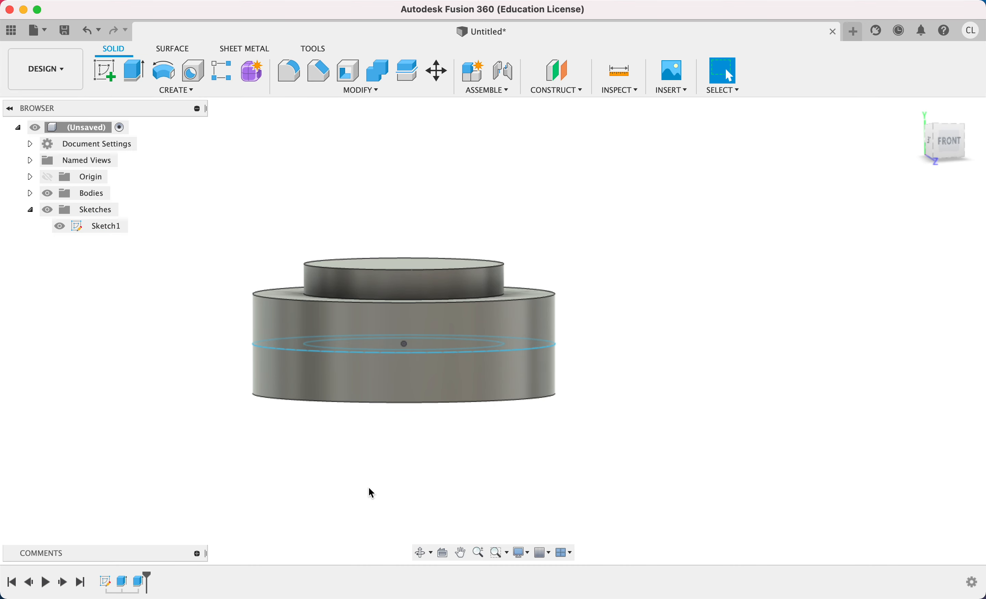
Edit the first extrusion of the inner circle to be symmetric, with 40 mm measured as whole length.
double_click(122, 582)
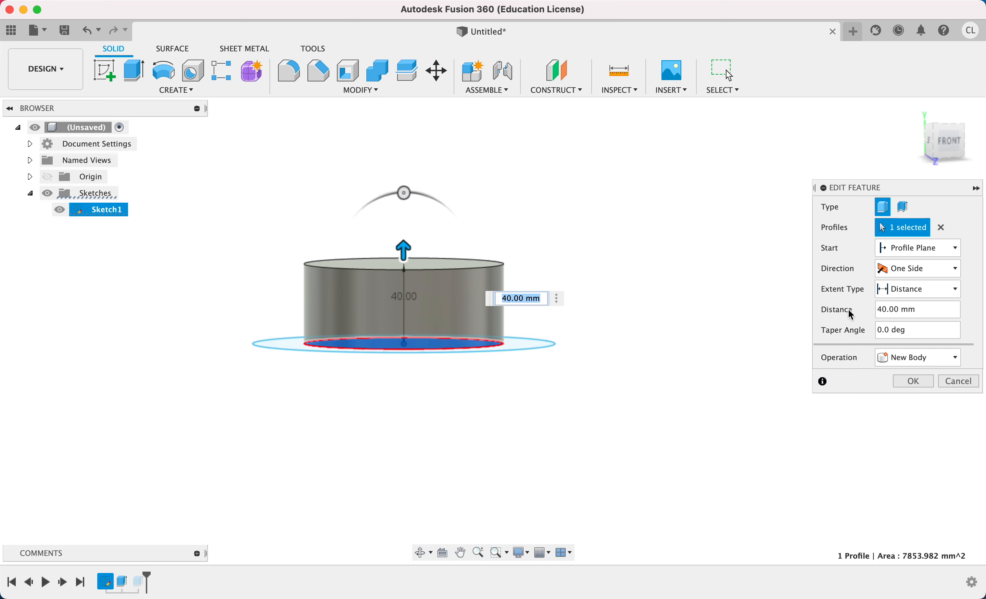
left_click(900, 269)
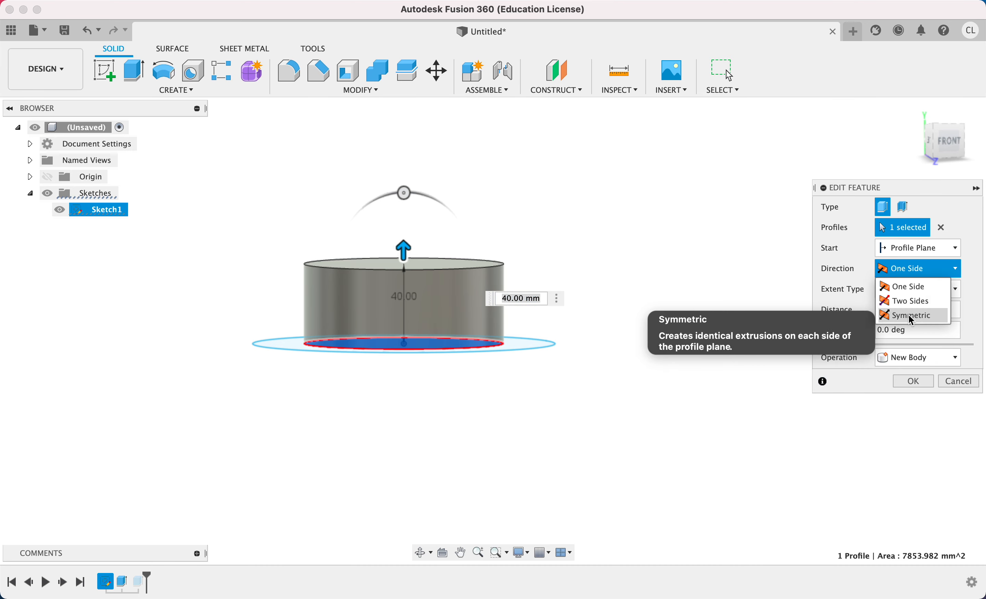
left_click(895, 312)
left_click(910, 311)
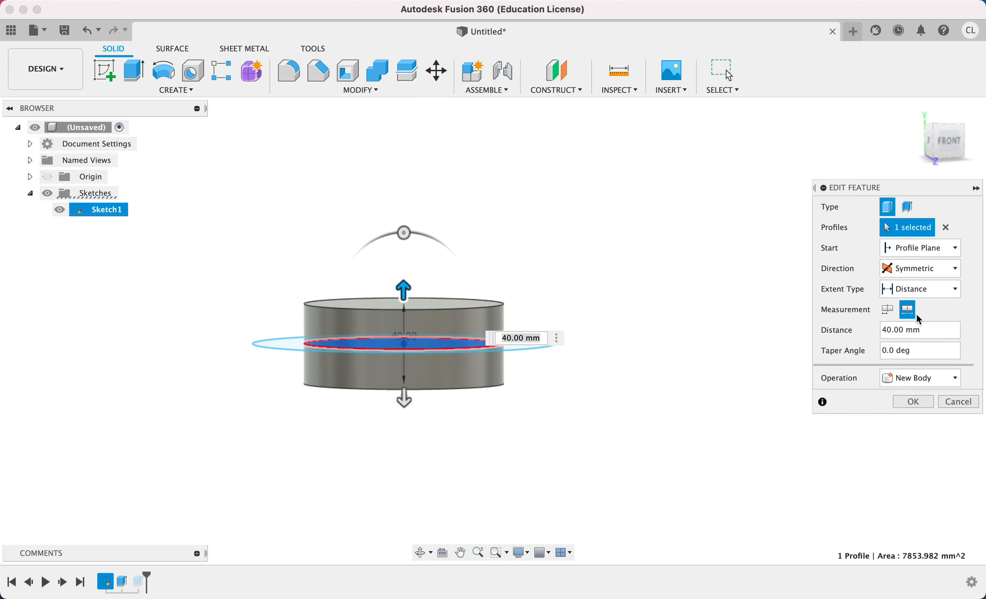
left_click(913, 402)
Fillet the upper and lower outer edges of the ring with a 5 mm radius.
middle_click_drag(623, 346, 507, 398, "shift")
key("f")
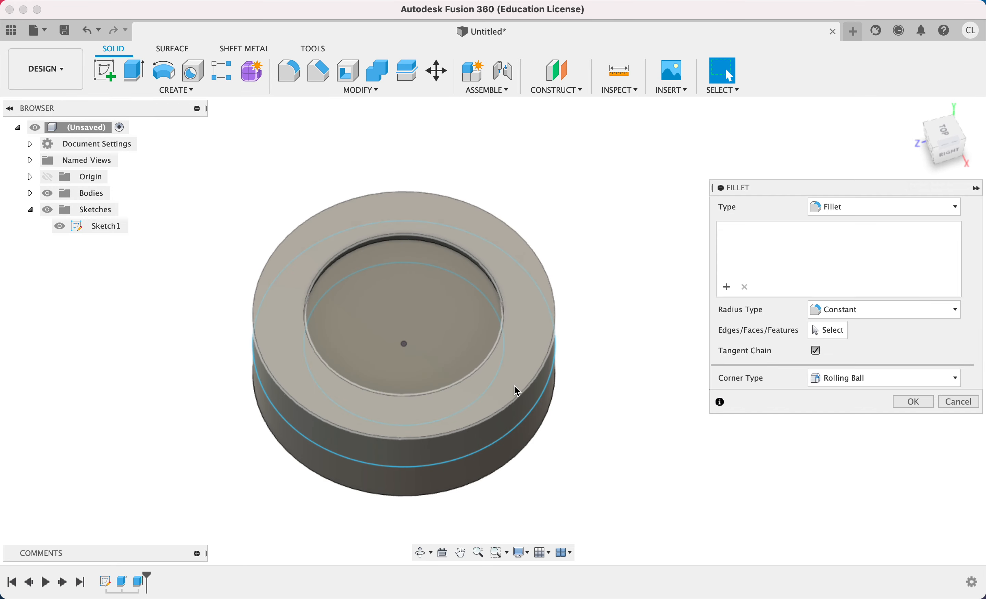
left_click(539, 377)
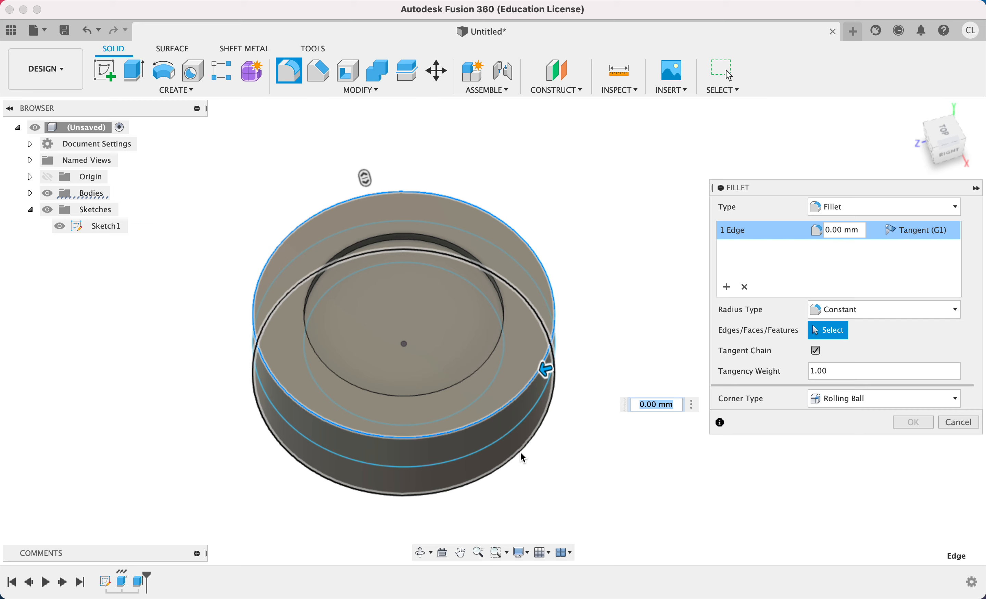
left_click(523, 456)
left_click_drag(525, 469, 522, 458)
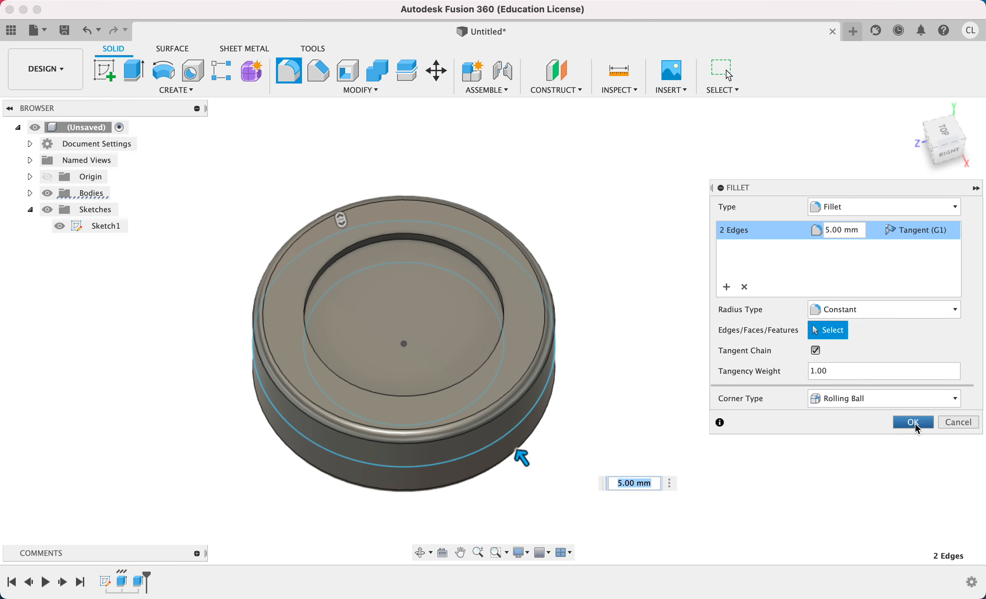
left_click(914, 424)
Hide Sketch1 so only the solid body is displayed.
middle_click_drag(684, 390, 700, 436, "shift")
left_click(60, 226)
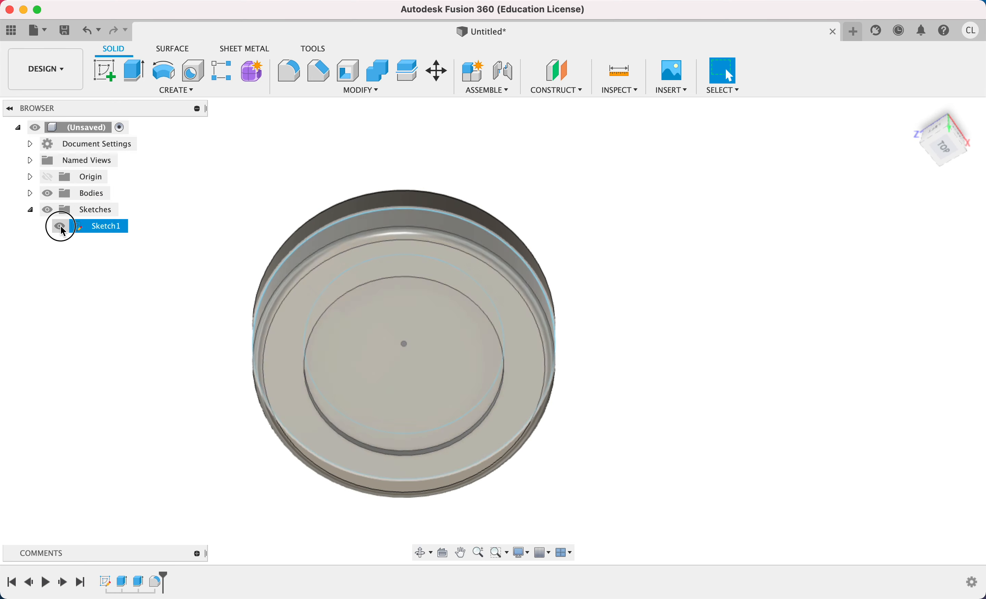
middle_click_drag(667, 352, 669, 290, "shift")
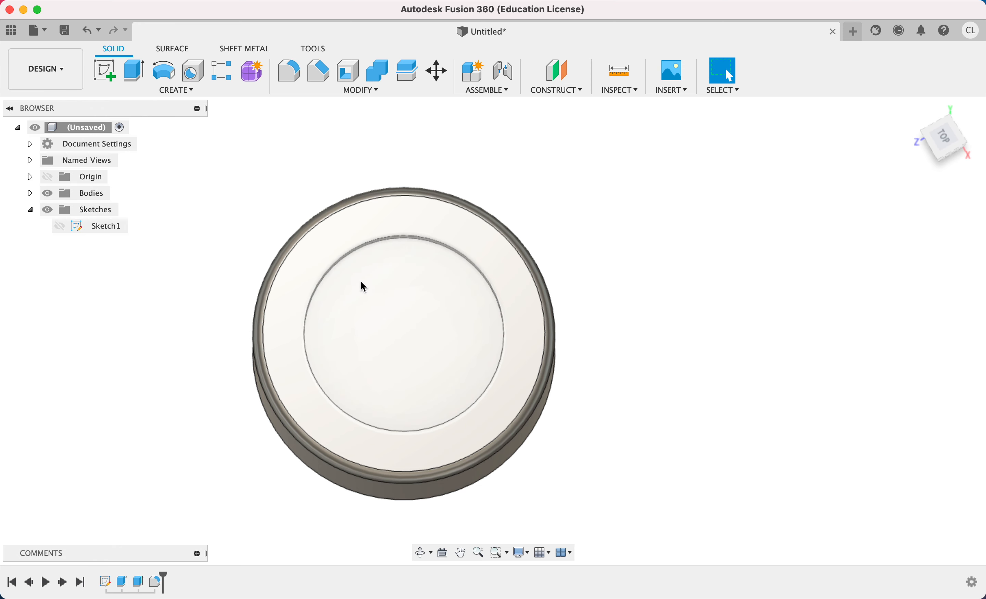
Edit Sketch1 and dimension the inner circle's diameter as 100 mm.
double_click(105, 581)
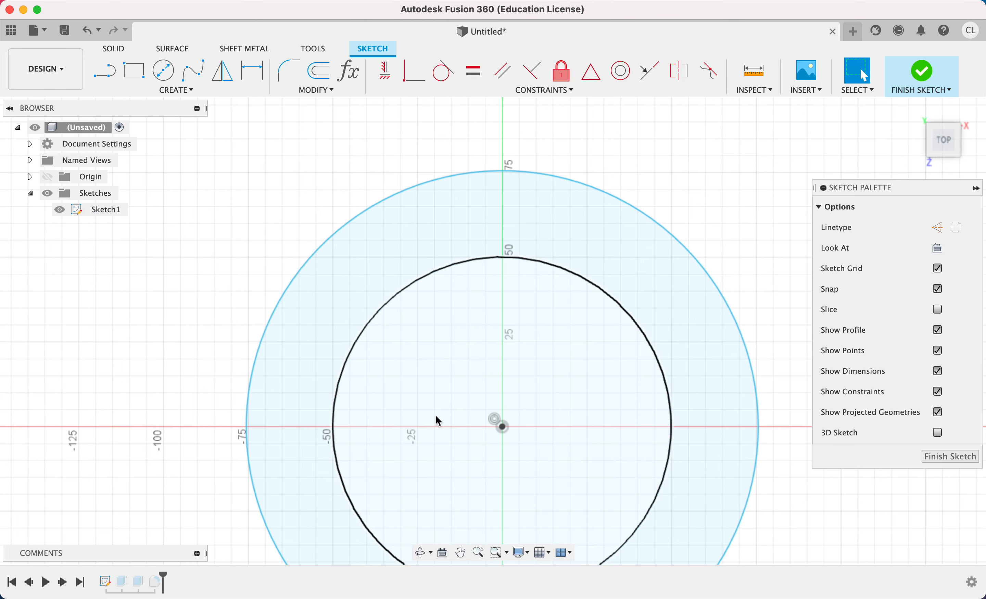
scroll(362, 300, "down", 3)
middle_click_drag(364, 300, 403, 441)
left_click(633, 293)
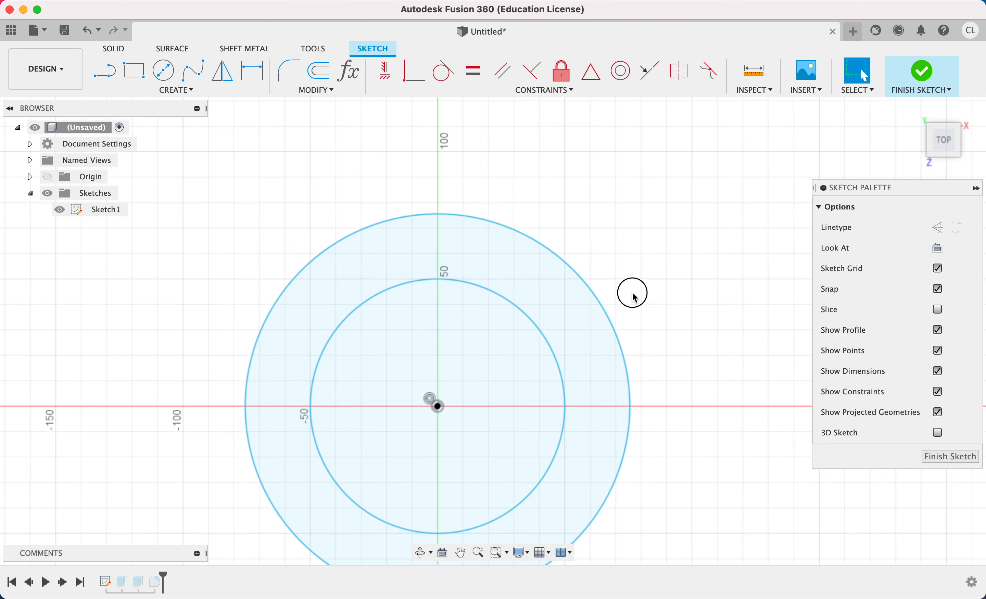
key("d")
left_click(504, 302)
left_click(647, 283)
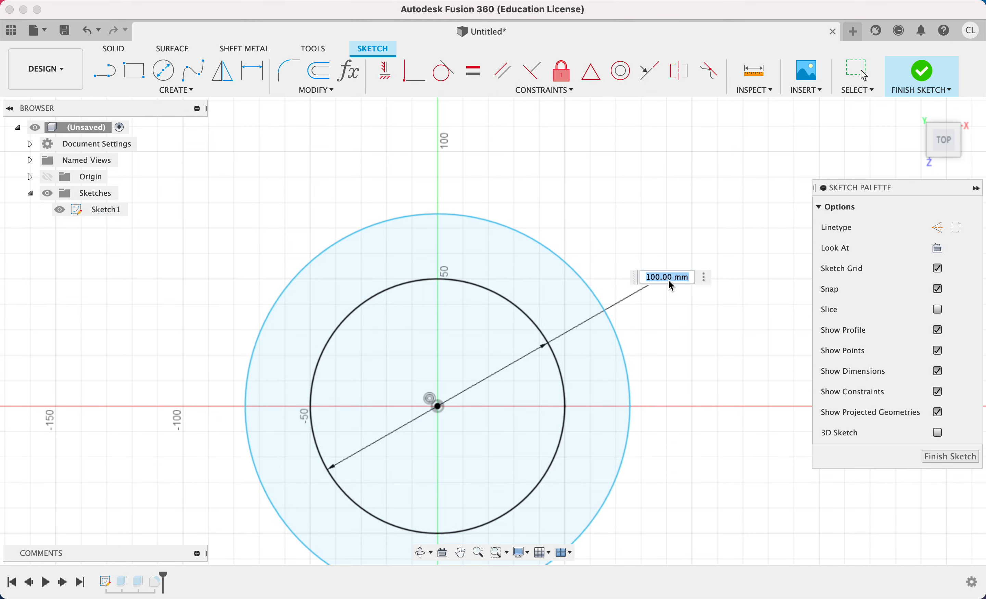
type("d")
key("BackSpace")
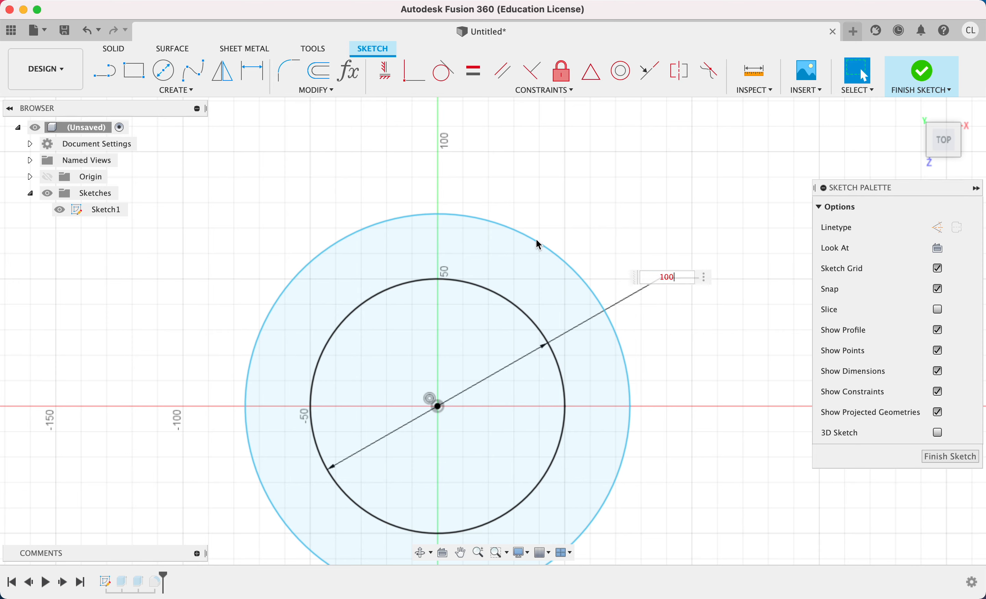
key("Return")
Dimension the outer circle's diameter and set it to 150 mm.
left_click(538, 247)
left_click(623, 196)
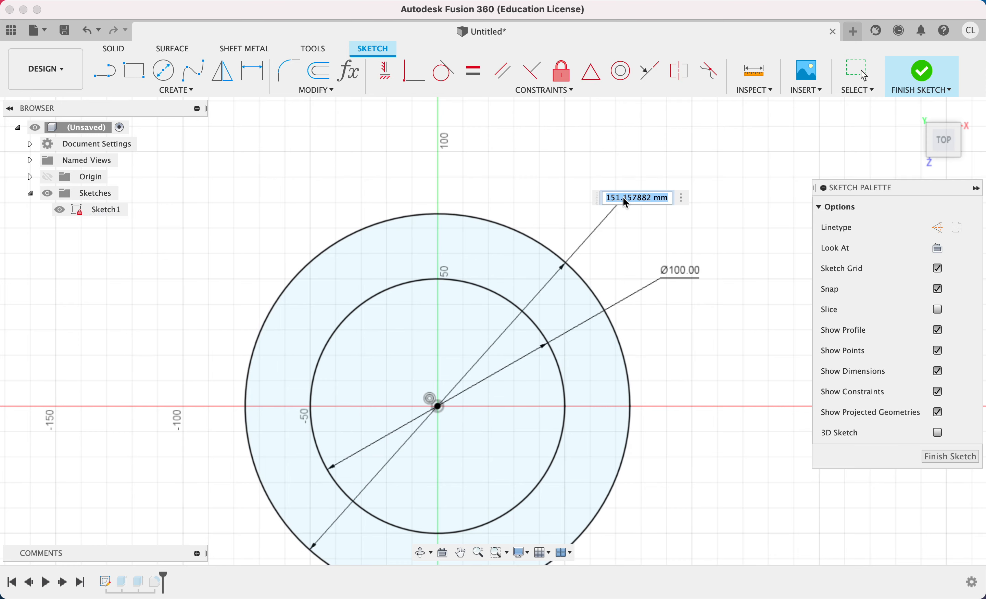
type("151")
key("Return")
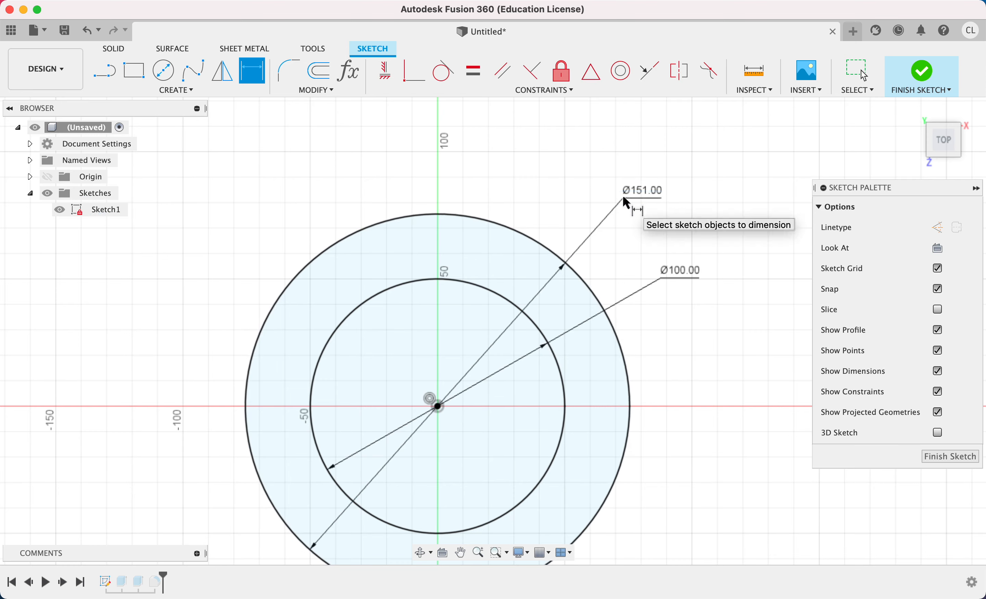
double_click(639, 192)
type("150")
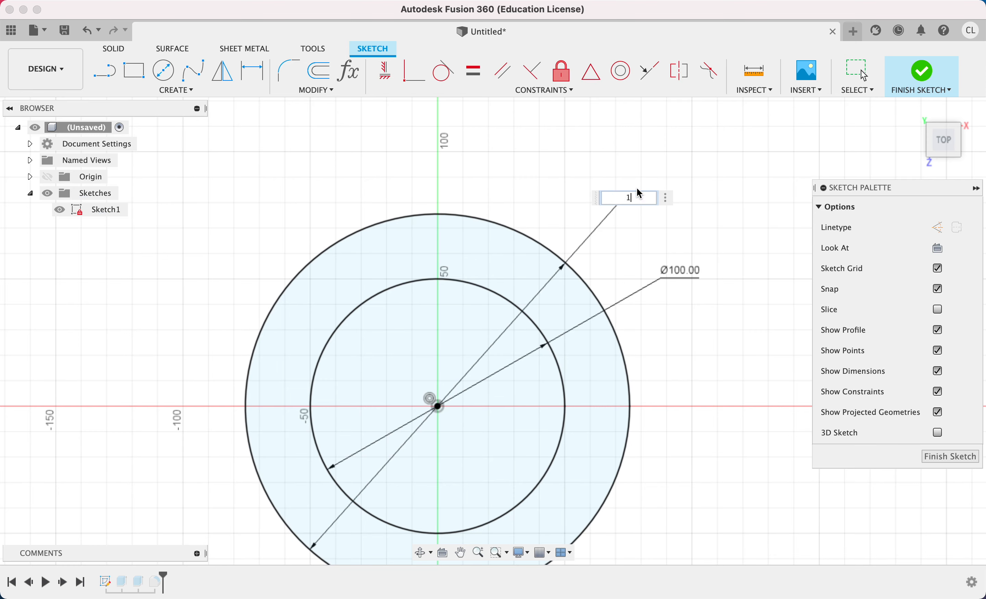
key("Return")
Move both diameter dimensions to the lower right outside the two circles.
scroll(630, 196, "down", 2)
scroll(495, 262, "up", 3)
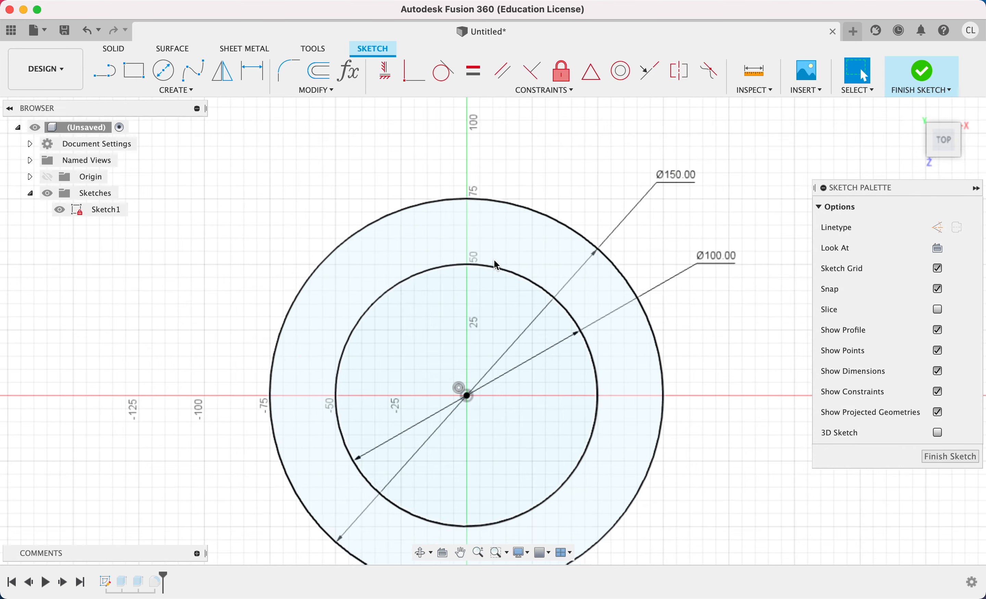
scroll(496, 263, "down", 2)
mouse_move(641, 194)
left_mouse_down()
mouse_move(666, 427)
mouse_move(640, 481)
left_mouse_up()
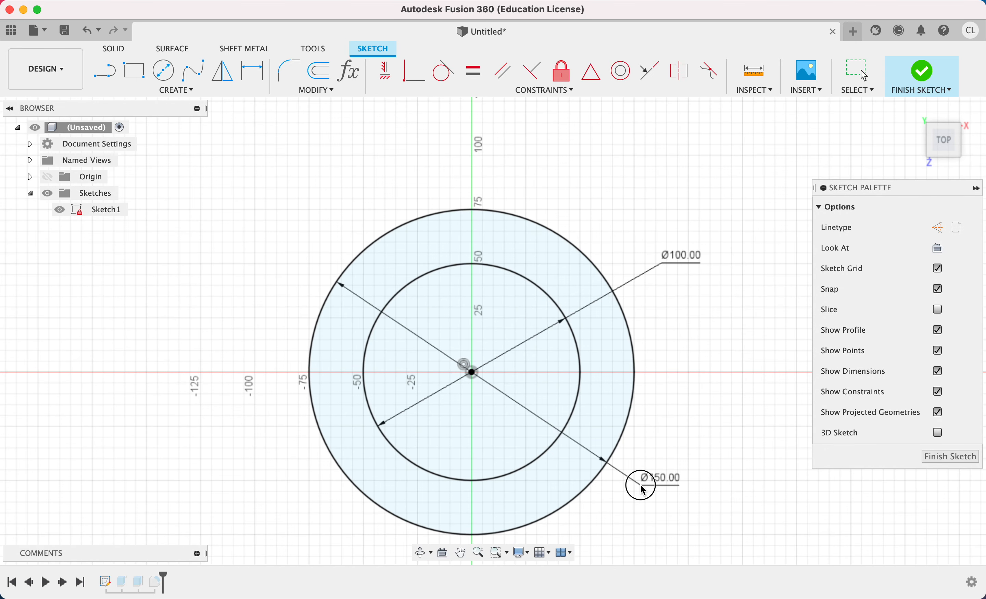
left_click_drag(671, 258, 702, 436)
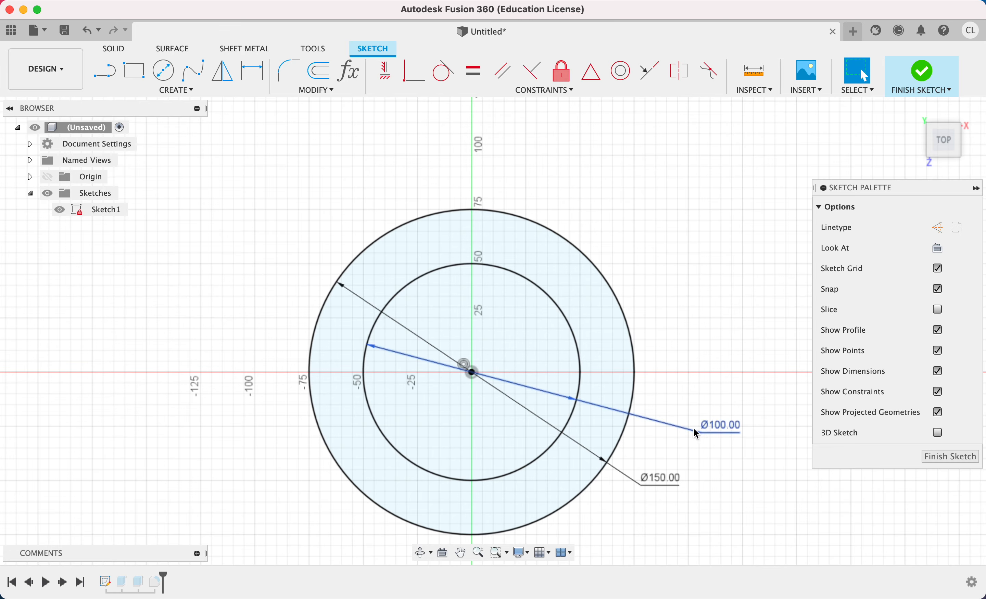
Draw a vertical line from the sketch centre up to the inner circle and make it a construction line.
scroll(511, 328, "up", 2)
middle_click_drag(511, 328, 569, 262)
scroll(567, 259, "up", 2)
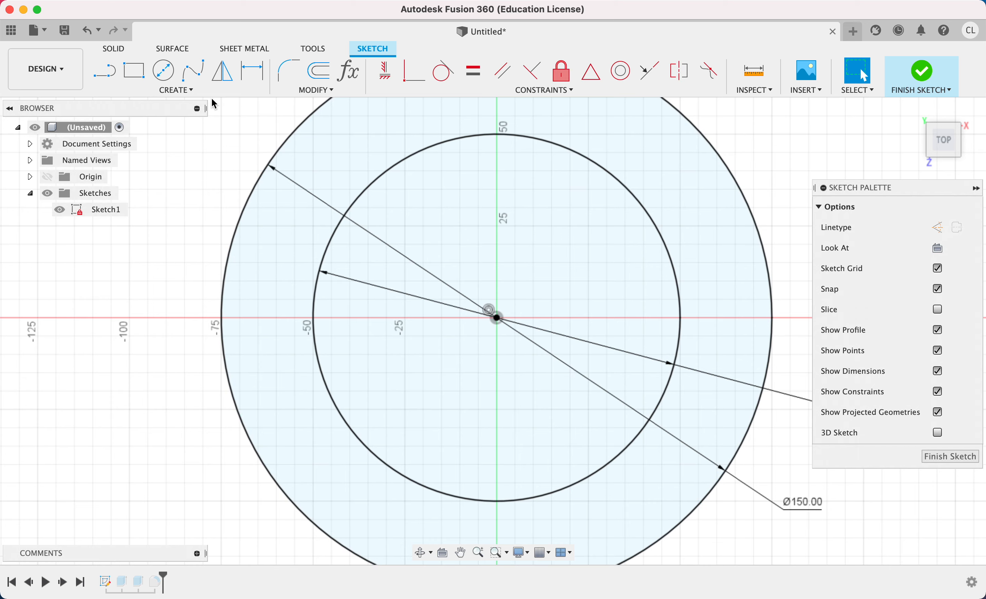
left_click(166, 90)
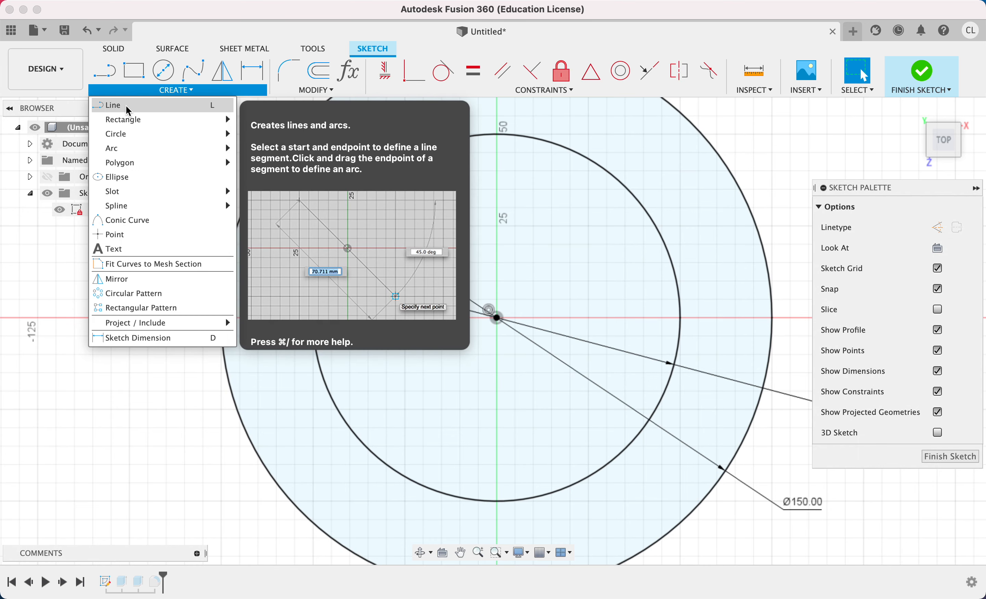
left_click(126, 106)
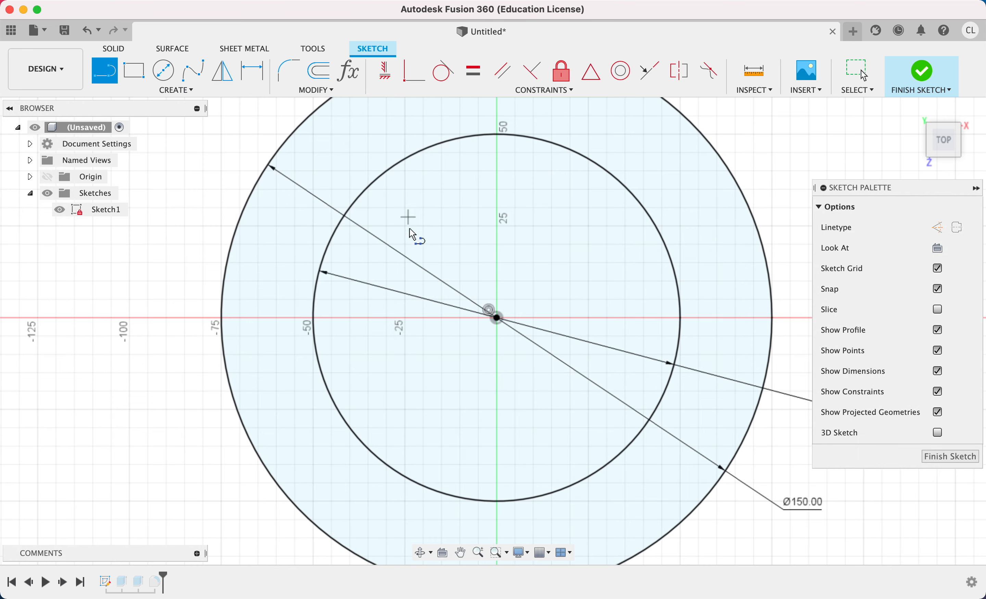
left_click(499, 318)
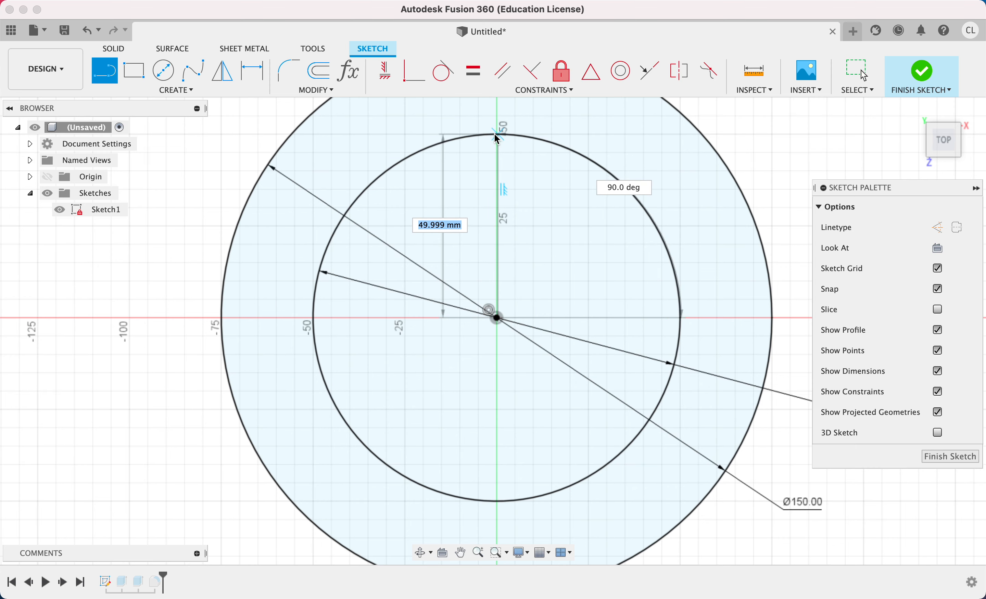
double_click(497, 135)
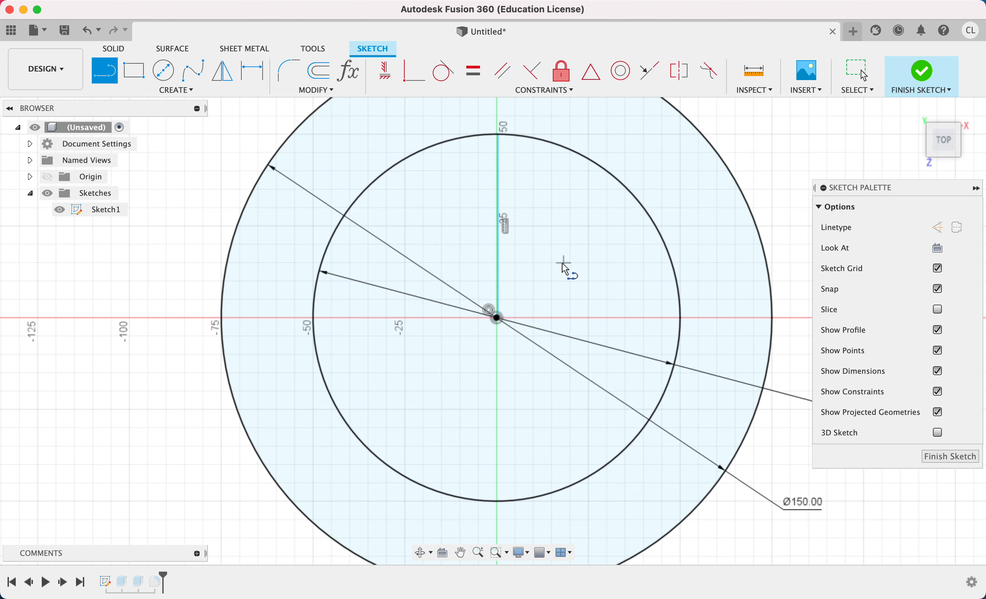
key("Escape")
left_click(499, 188)
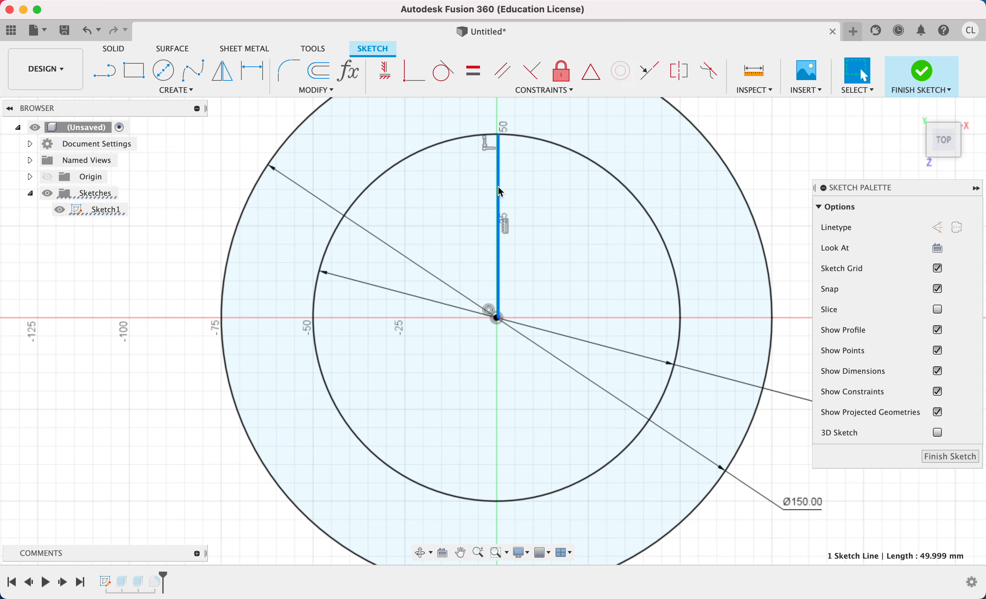
key("x")
left_click(534, 208)
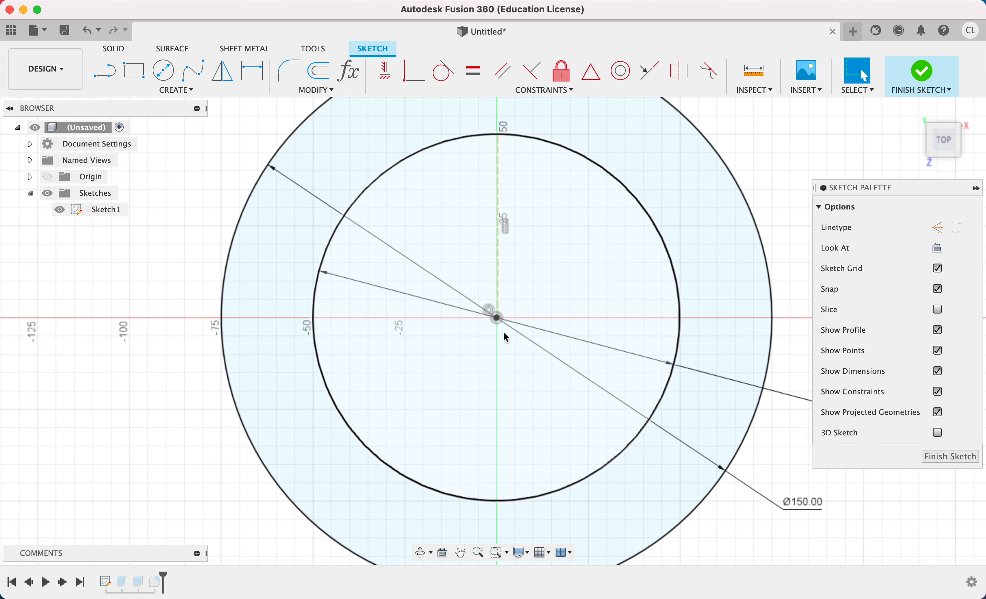
Draw a 50 mm line from the centre to the inner circle's upper-right arc and make it a construction line.
key("l")
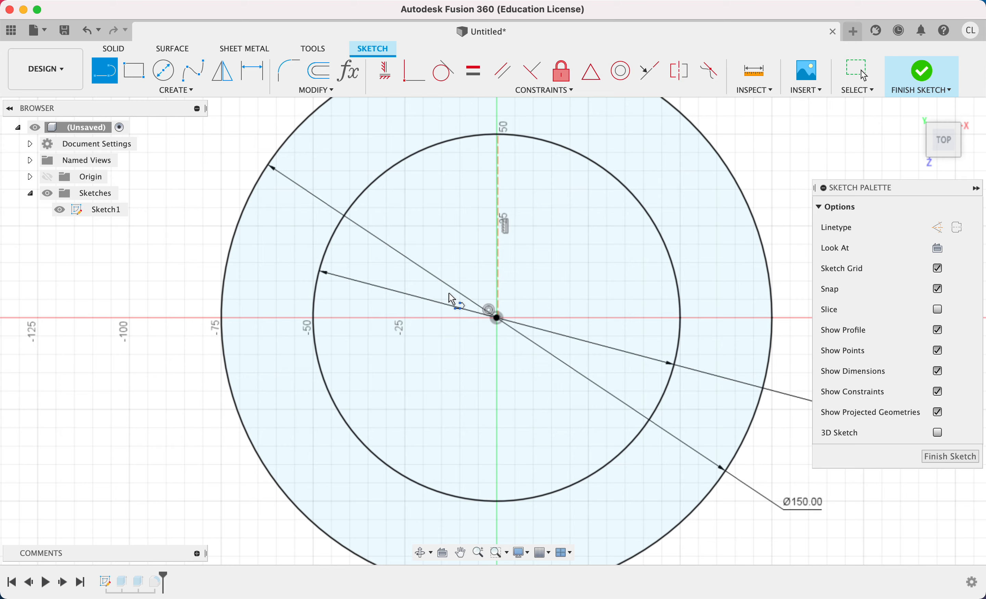
left_click(500, 319)
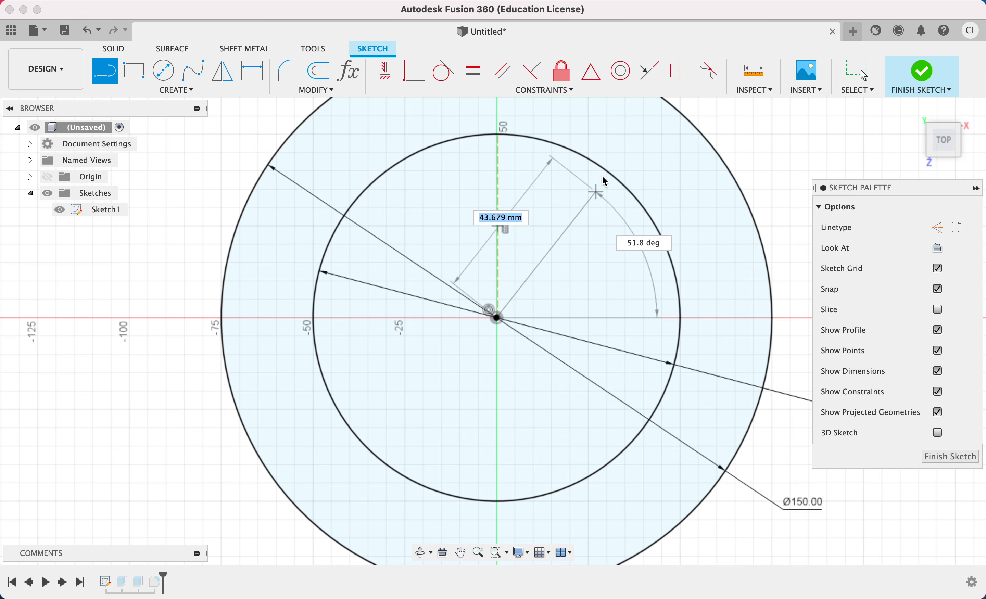
left_click(606, 171)
key("Escape")
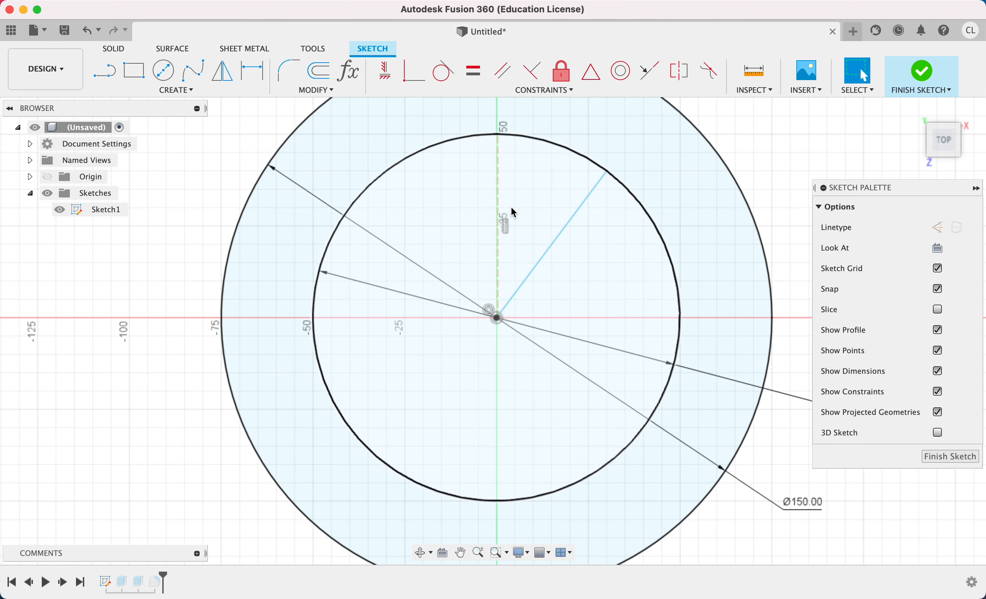
left_click(577, 219)
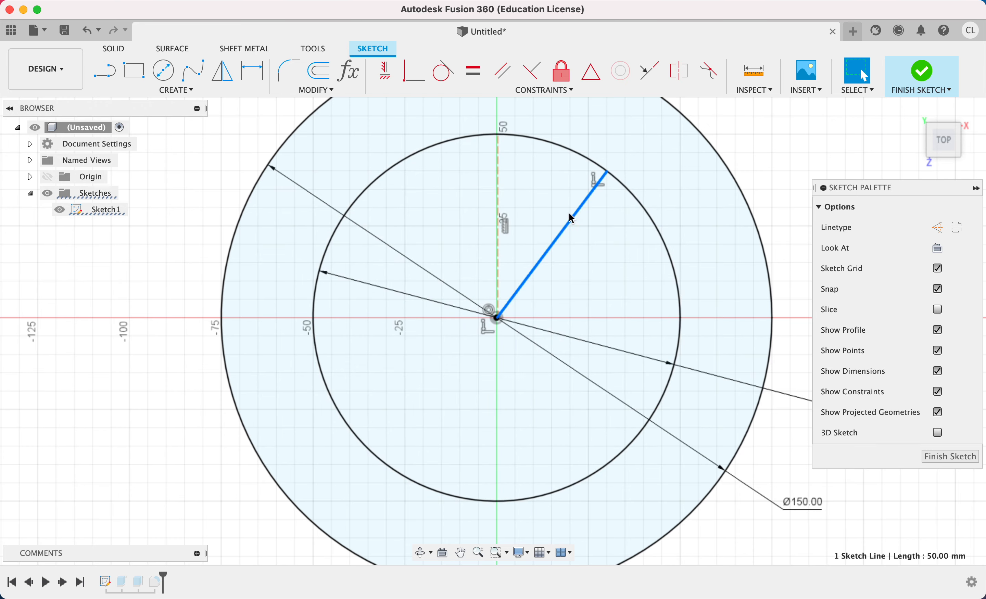
key("x")
Dimension the angle between the two construction lines as 60° and place the dimension outside the inner circle.
key("d")
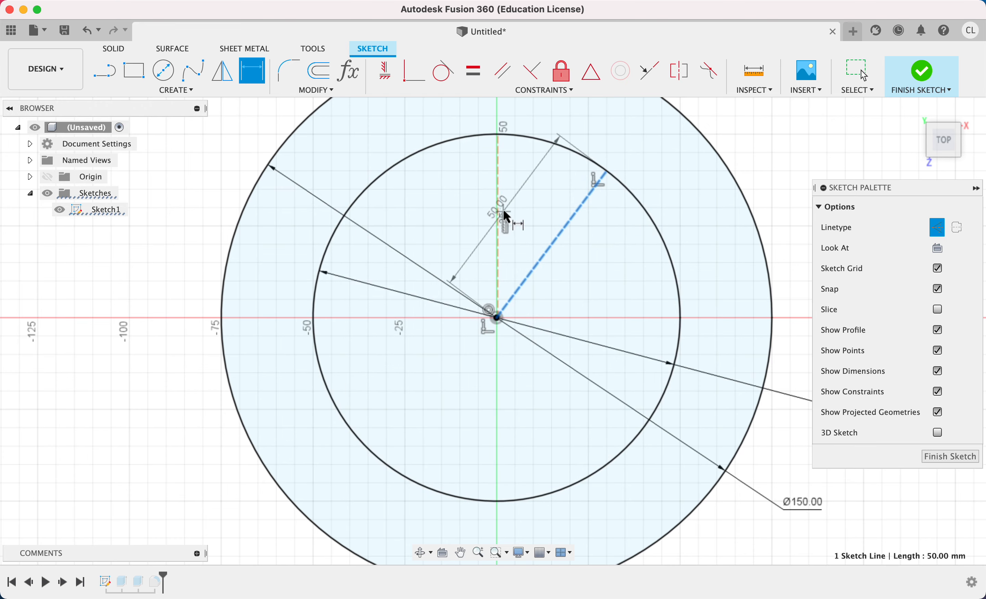
left_click(499, 208)
left_click(524, 216)
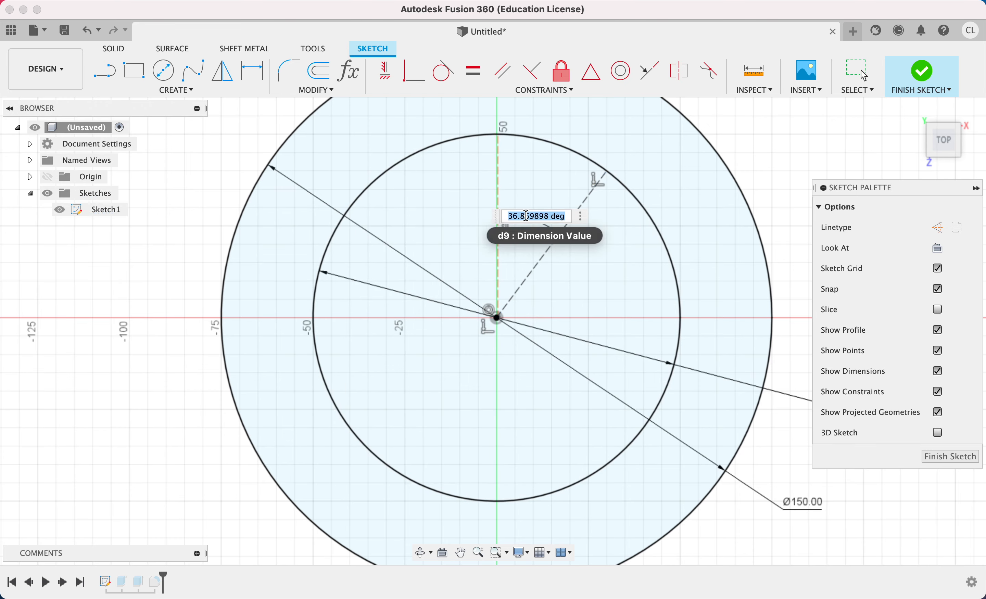
type("60")
key("Return")
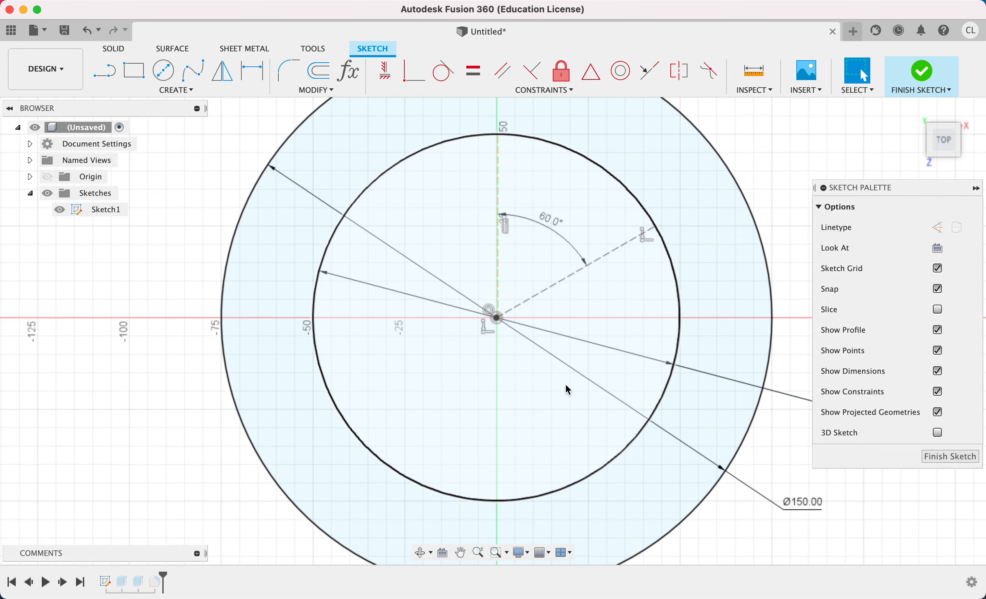
scroll(541, 263, "up", 5)
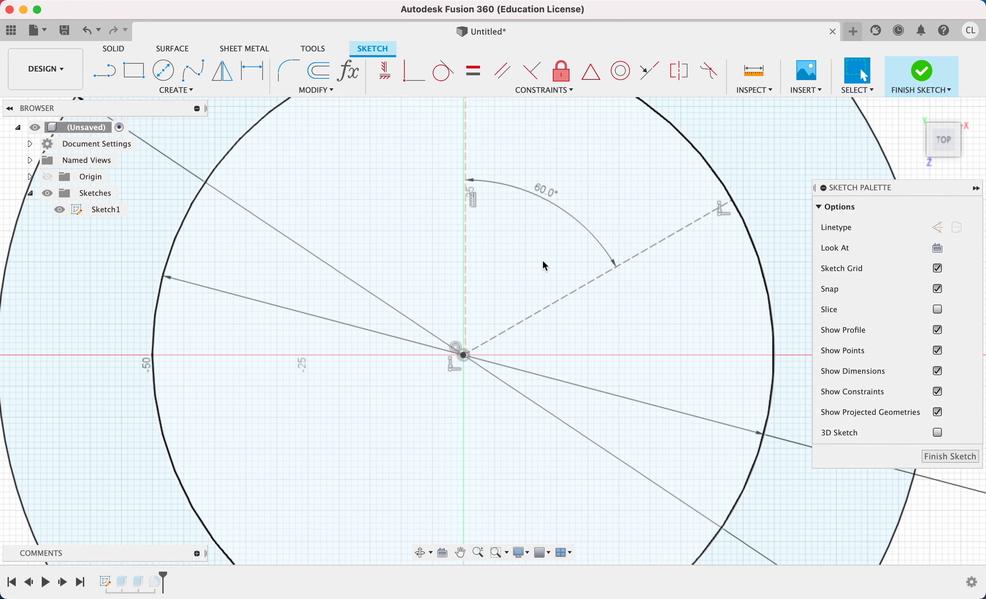
left_click_drag(537, 260, 623, 135)
Draw two lines about 36 mm long from a shared lower point, parallel to the vertical and the slanted construction lines.
middle_click_drag(572, 192, 540, 234)
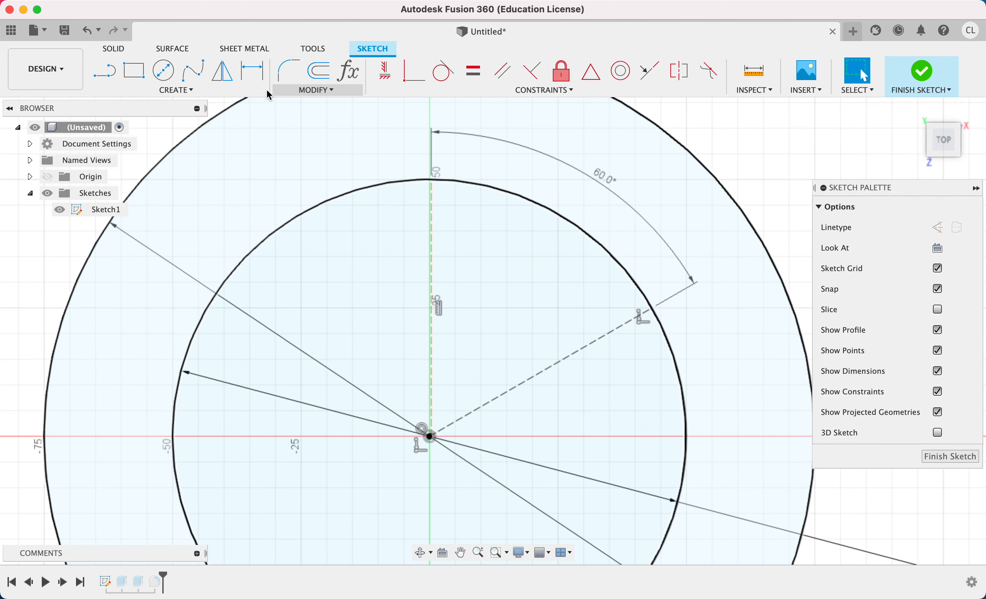
left_click(170, 88)
mouse_move(152, 133)
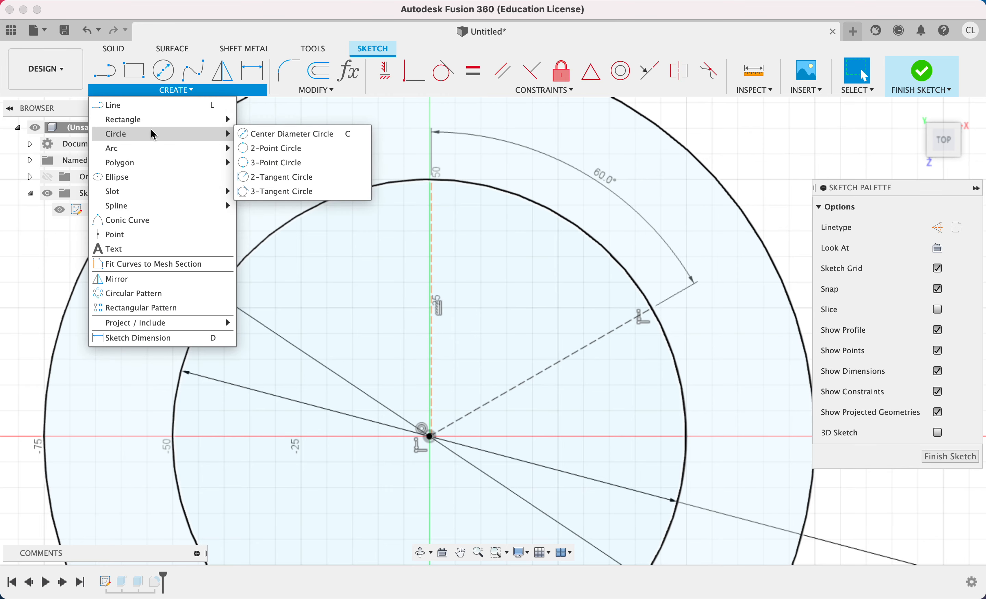
mouse_move(149, 153)
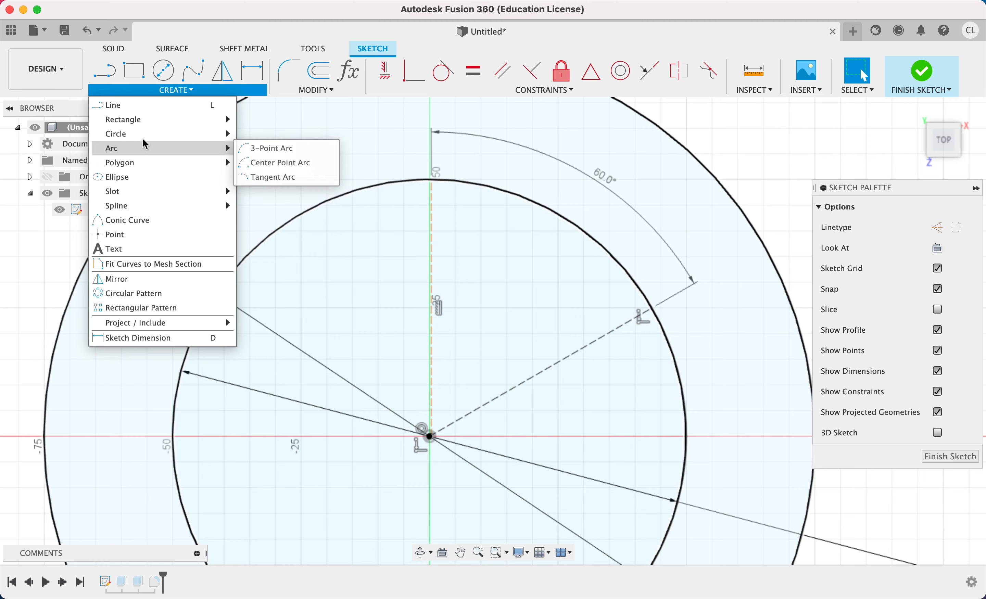
left_click(130, 106)
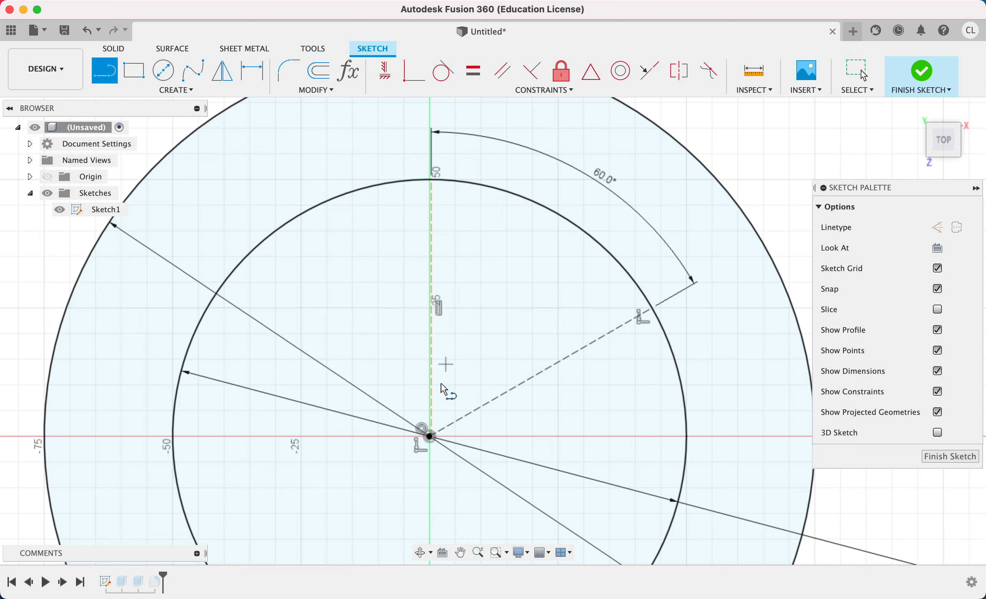
left_click(451, 399)
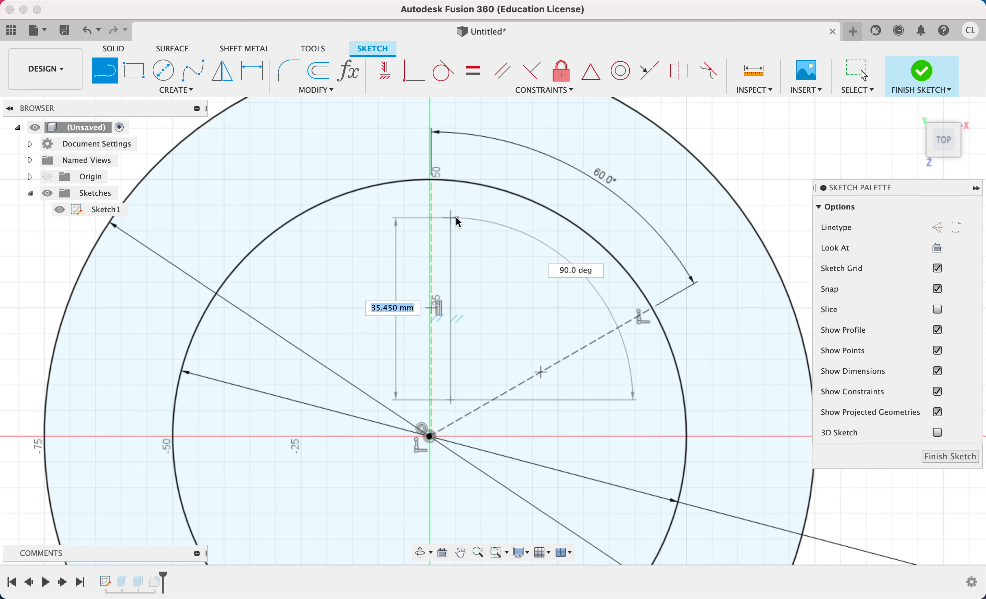
left_click(456, 216)
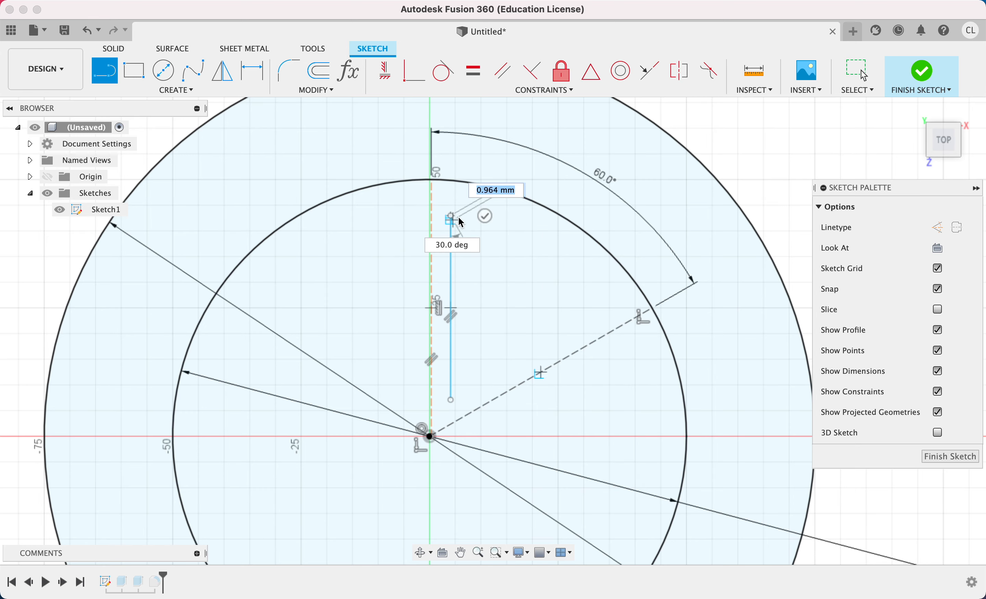
left_click(486, 216)
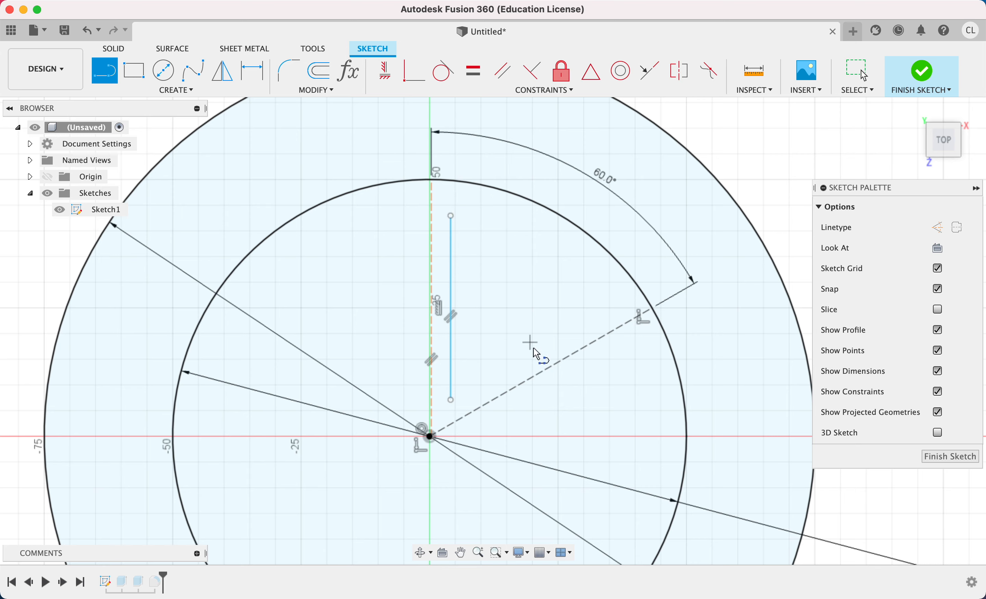
left_click(452, 401)
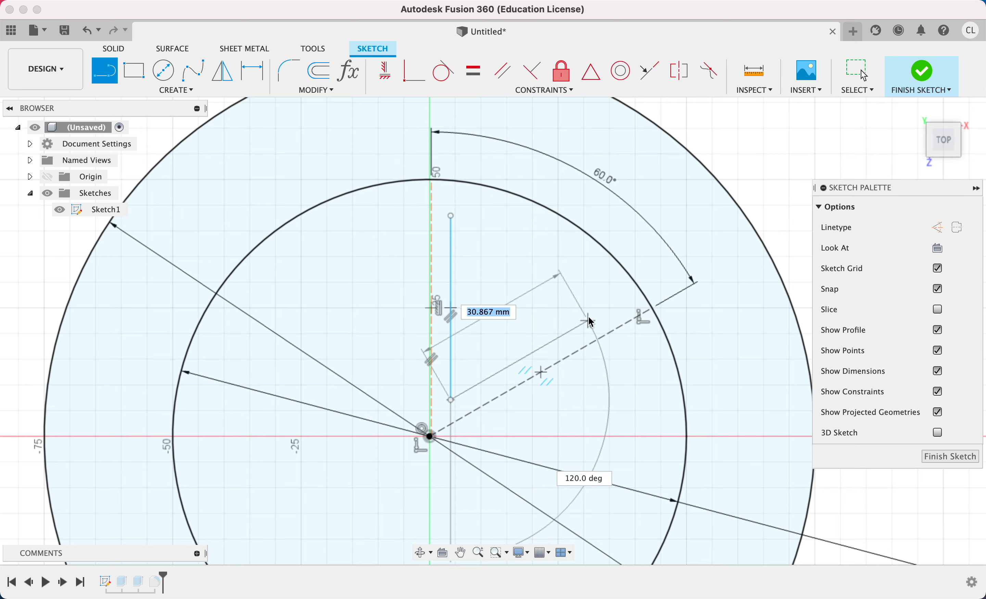
left_click(608, 312)
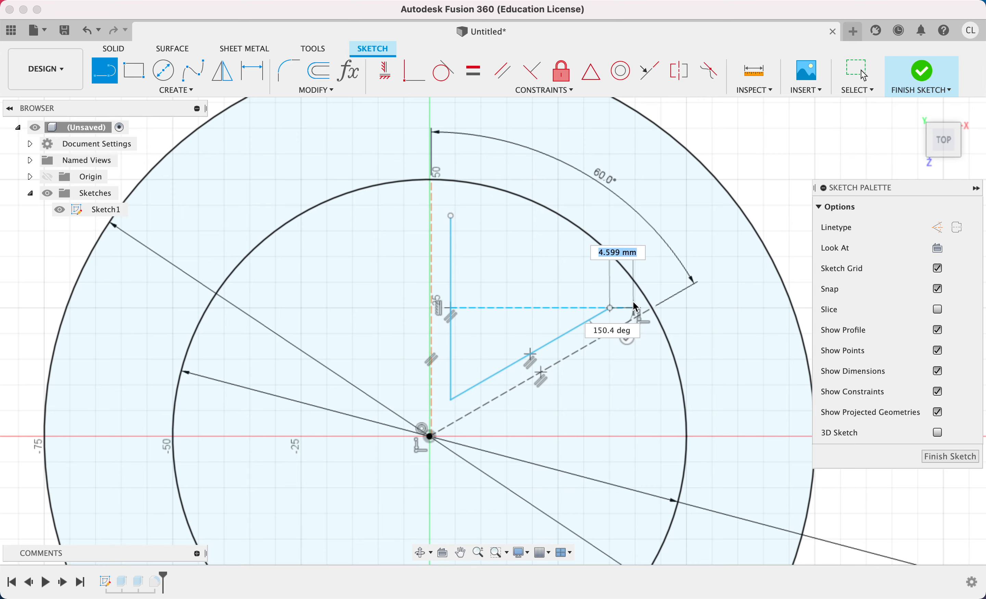
Constrain the vertical and slanted wedge lines to equal length.
key("d")
left_click(567, 335)
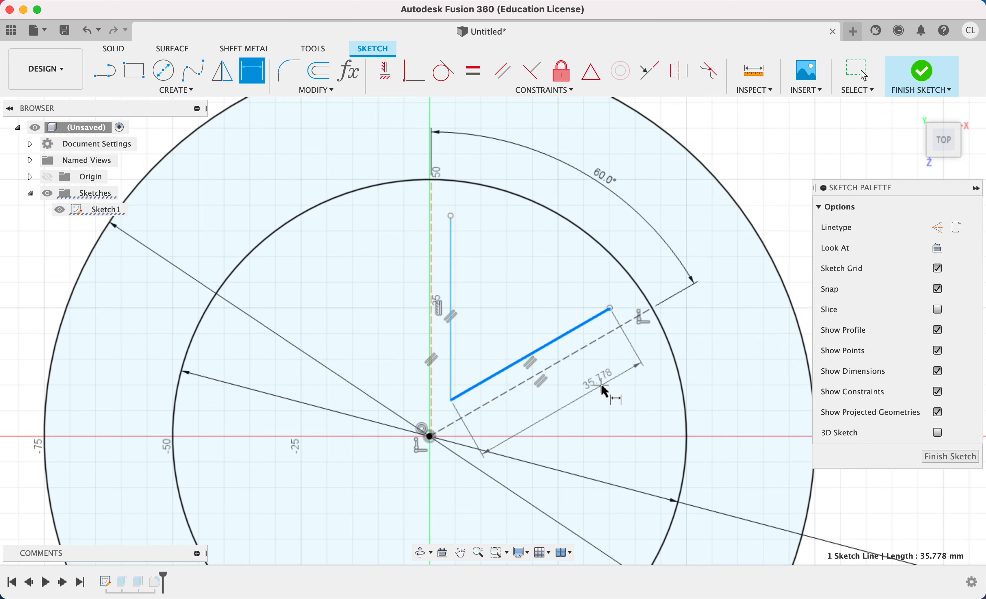
key("Escape")
left_click(474, 72)
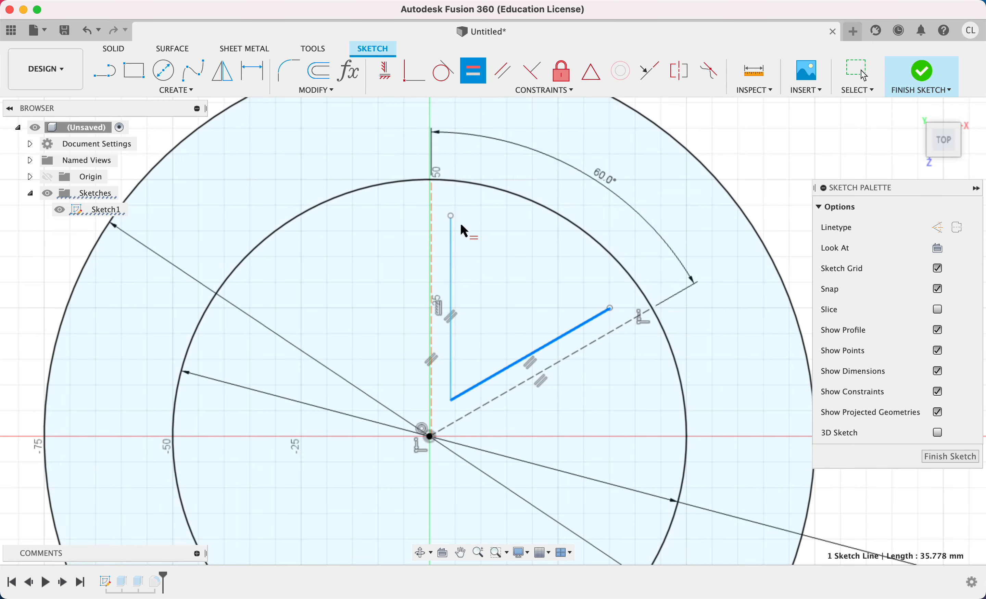
left_click(452, 259)
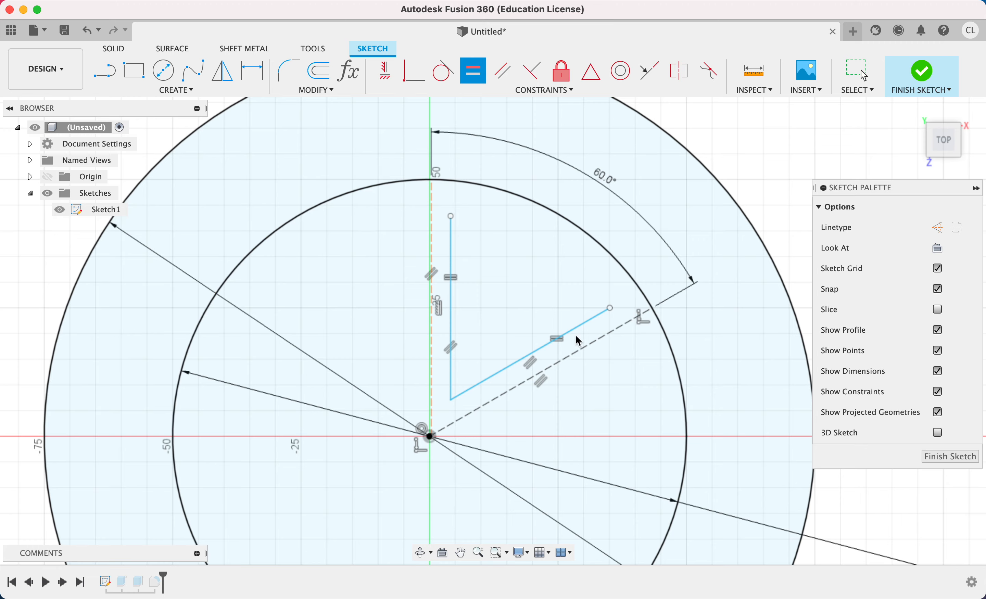
key("Escape")
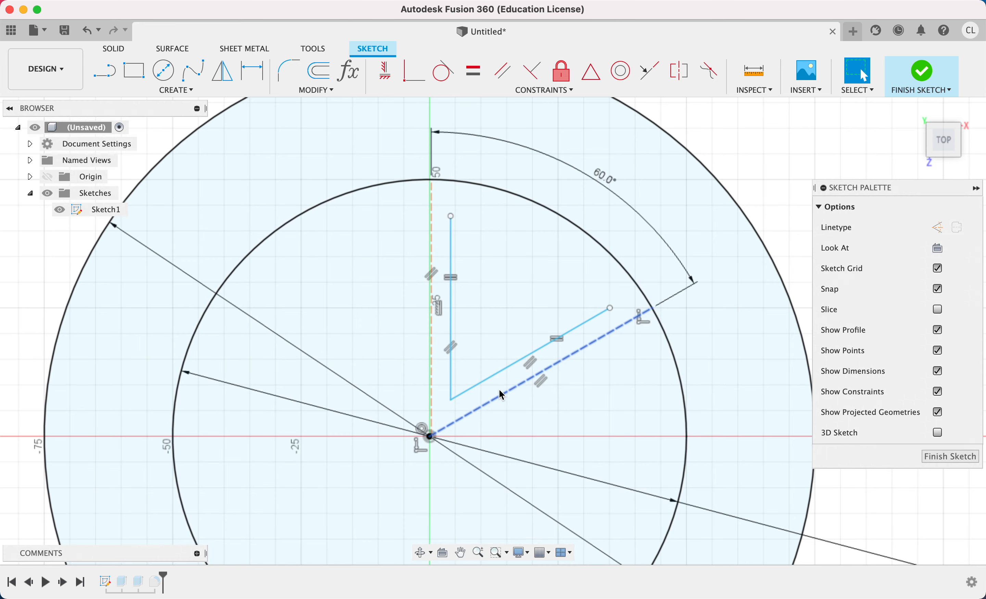
Dimension the distance between the slanted wedge line and the slanted construction line as 4 mm, placing the dimension beyond the inner circle.
key("d")
left_click(502, 373)
left_click(512, 390)
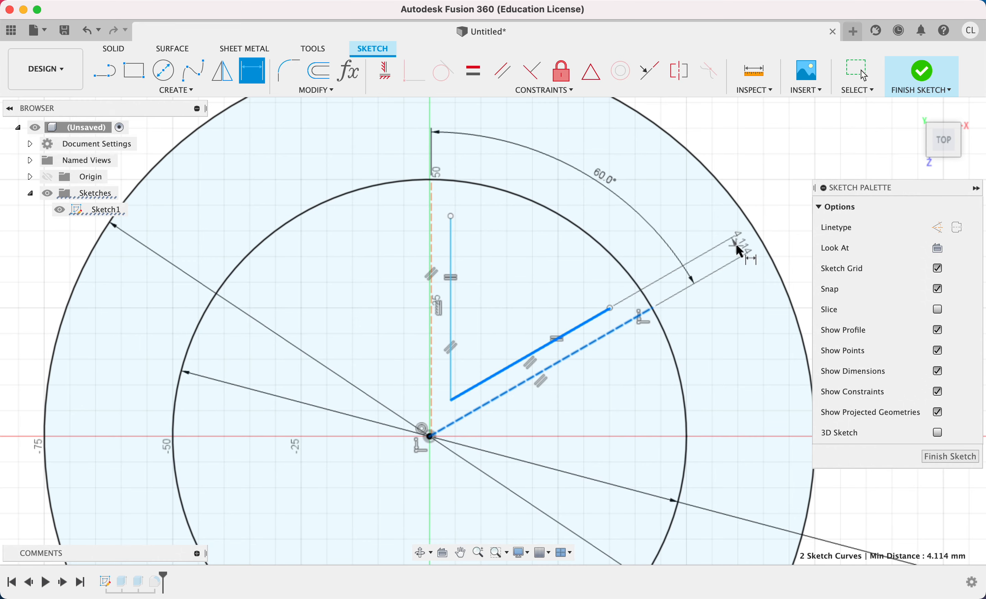
left_click(772, 207)
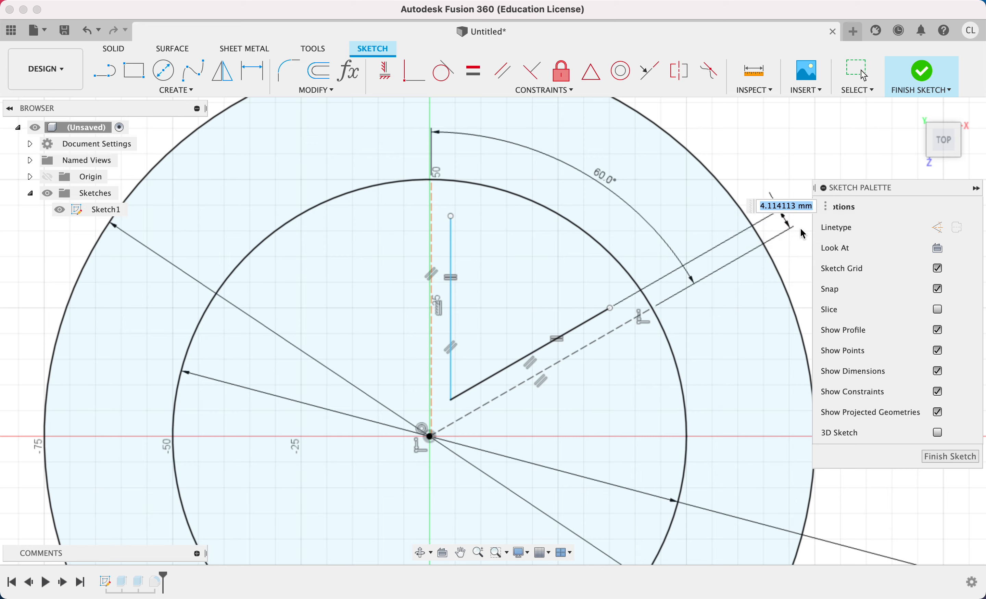
type("4")
key("Return")
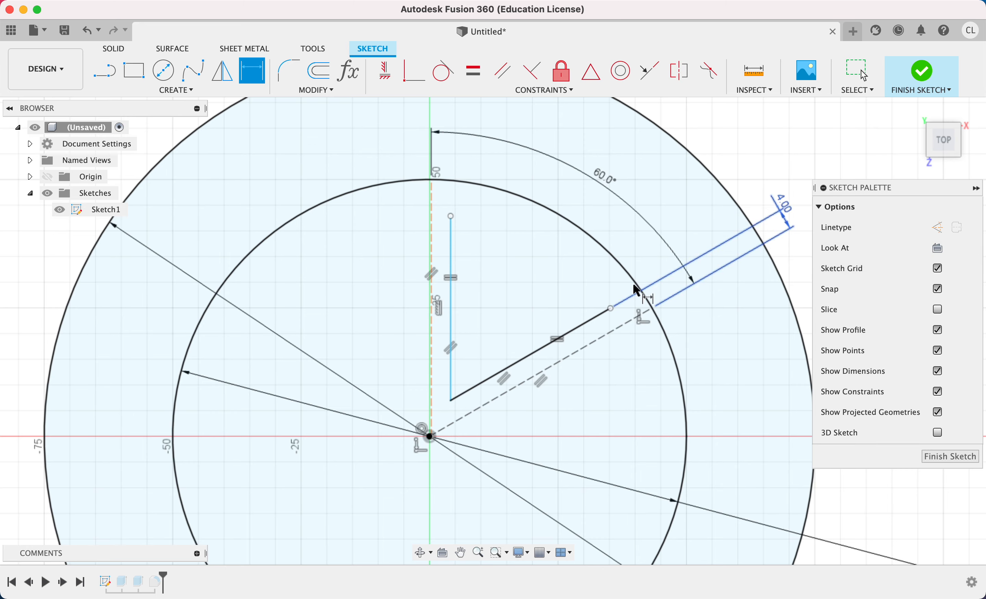
Dimension the distance between the vertical wedge line and the vertical construction line as 4 mm, placing the dimension above the inner circle.
left_click(452, 299)
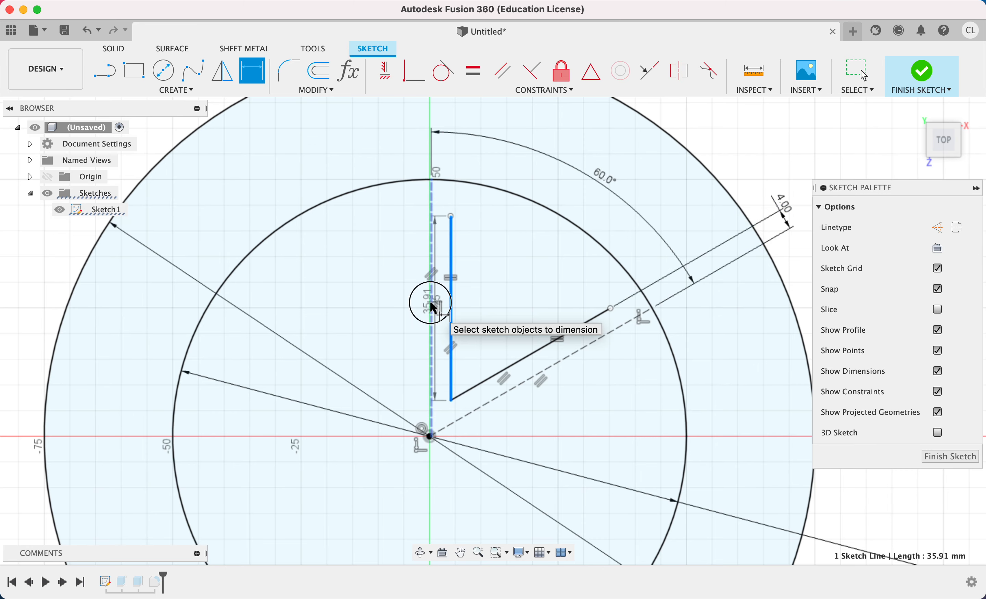
left_click(431, 302)
scroll(484, 238, "up", 5)
left_click(481, 252)
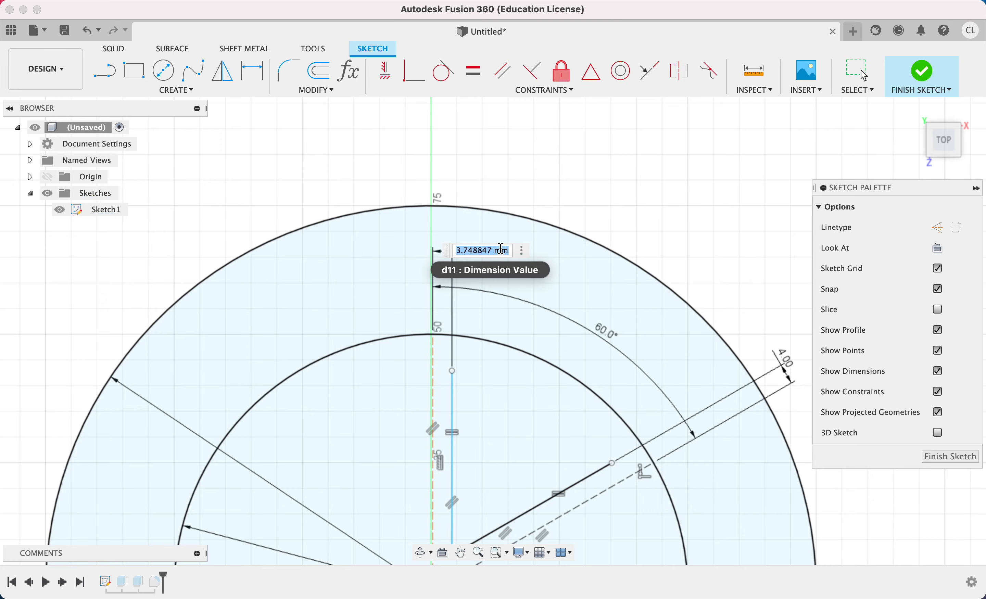
type("4")
key("Return")
scroll(515, 274, "down", 3)
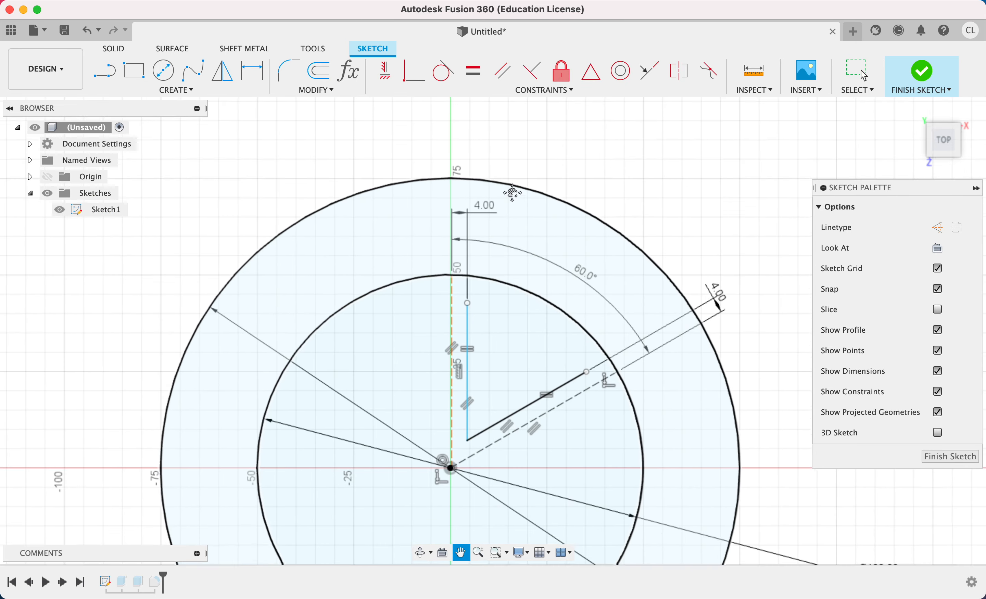
Lengthen the two wedge lines to about 38 mm and close their outer ends with a 60° centre-point arc about their shared corner.
scroll(514, 267, "up", 4)
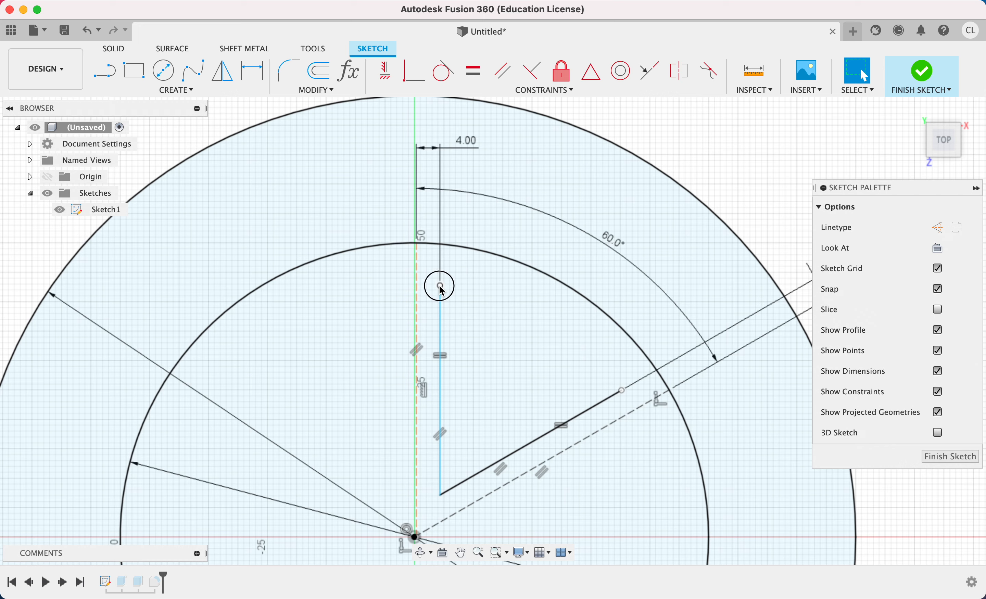
mouse_move(440, 284)
left_mouse_down()
mouse_move(442, 314)
mouse_move(446, 265)
left_mouse_up()
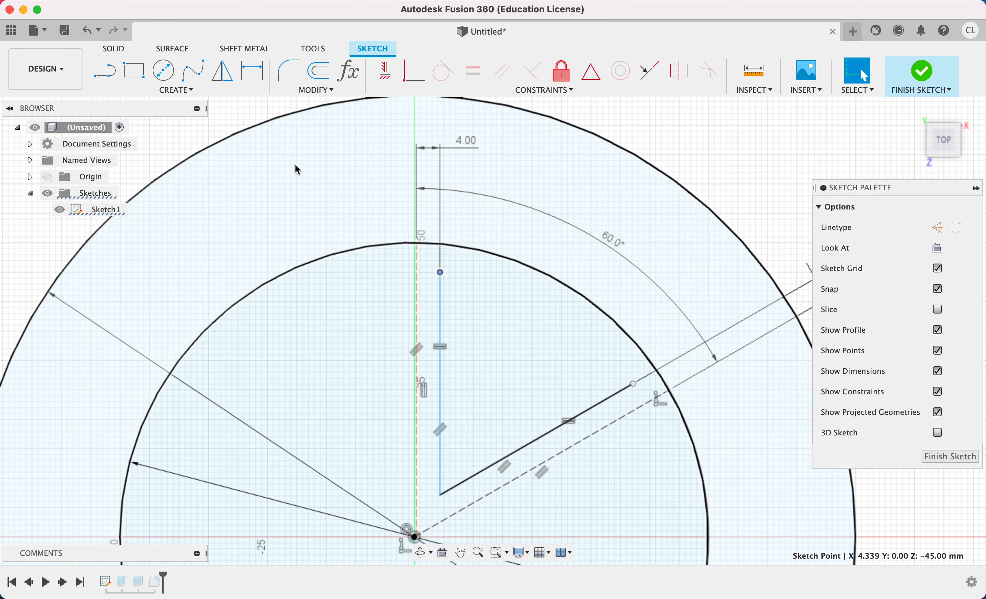
left_click(176, 90)
mouse_move(119, 150)
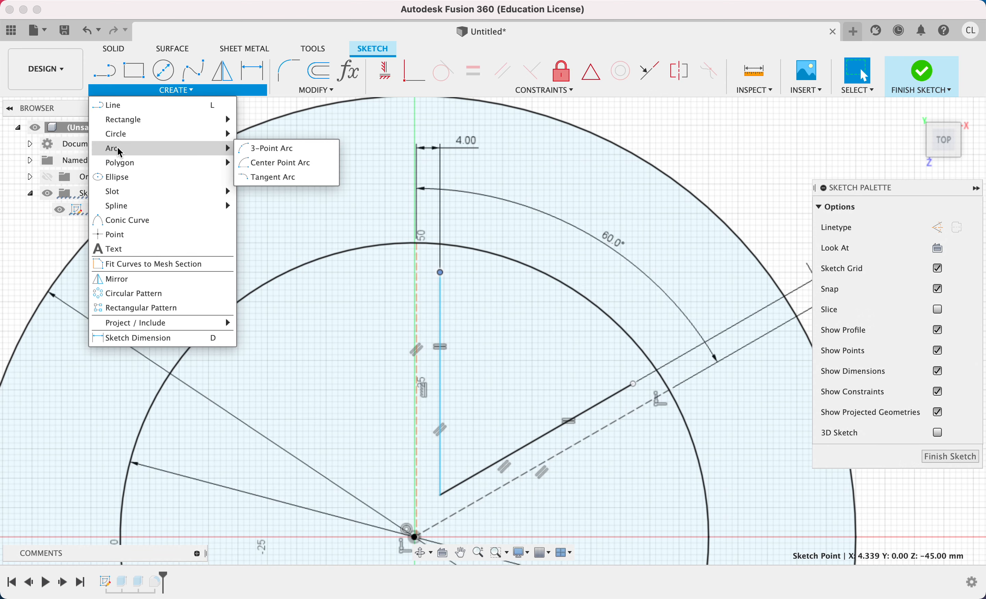
left_click(279, 163)
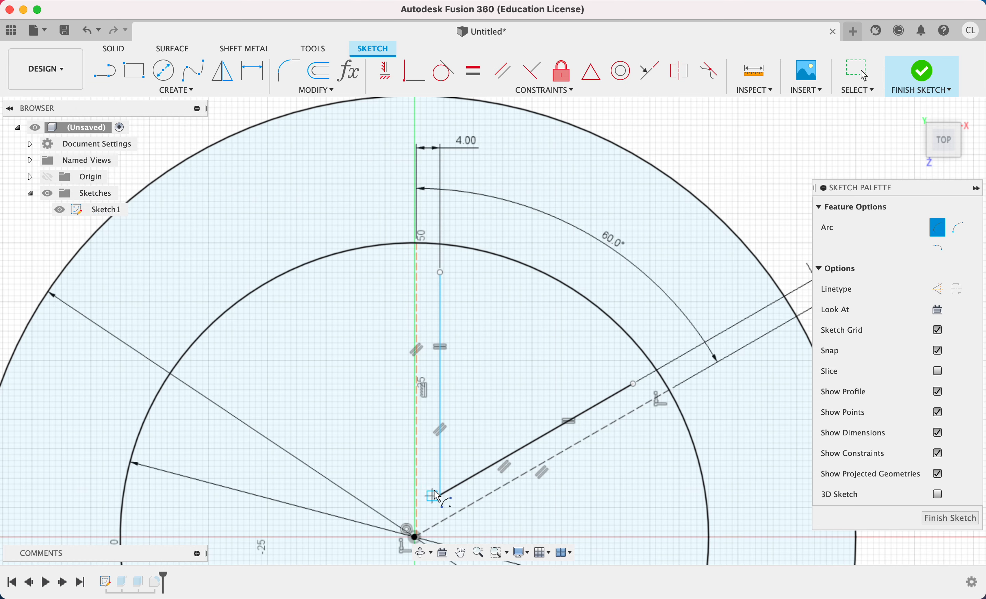
left_click(444, 496)
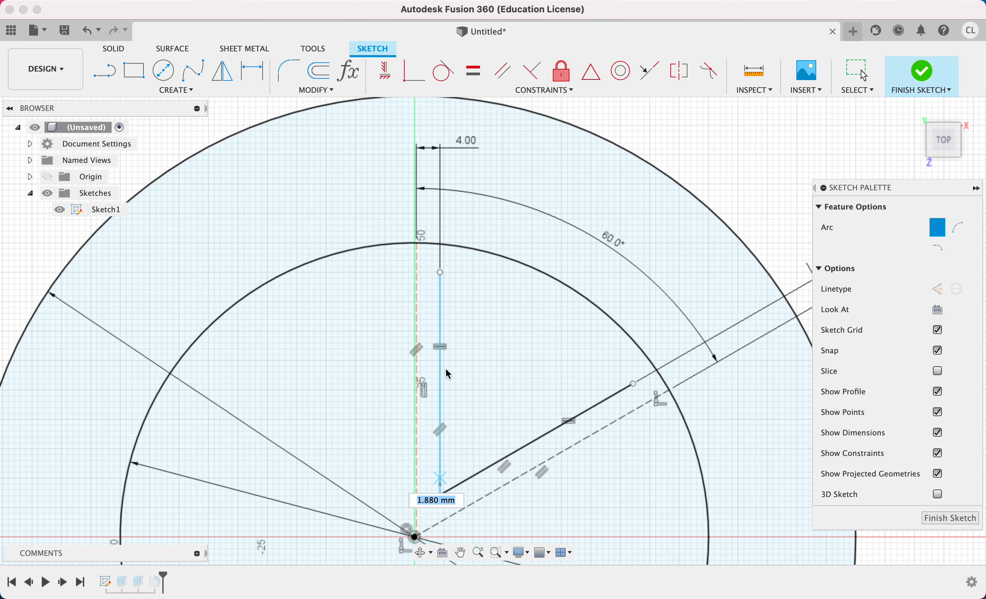
left_click(442, 274)
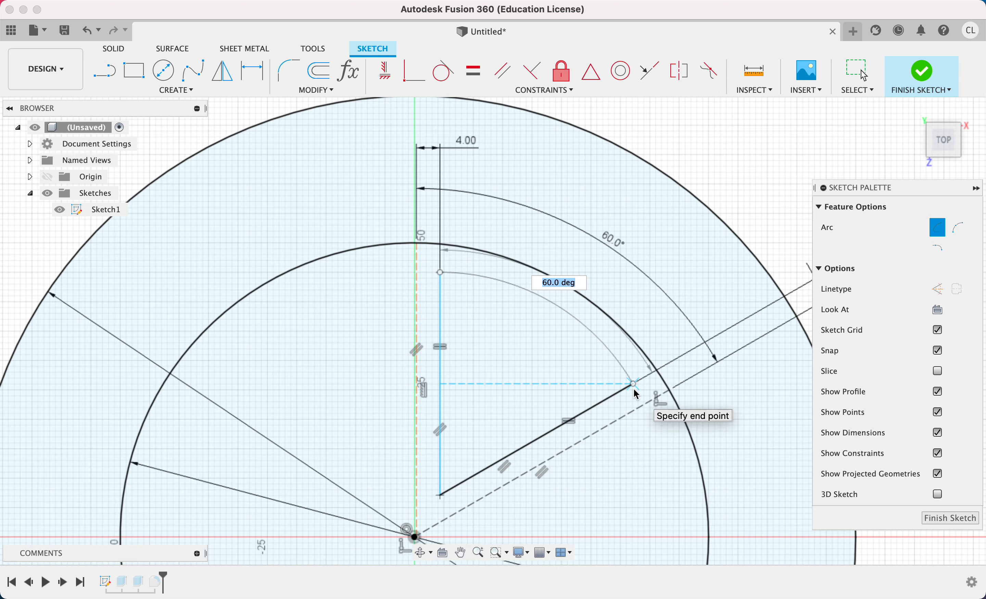
left_click(641, 394)
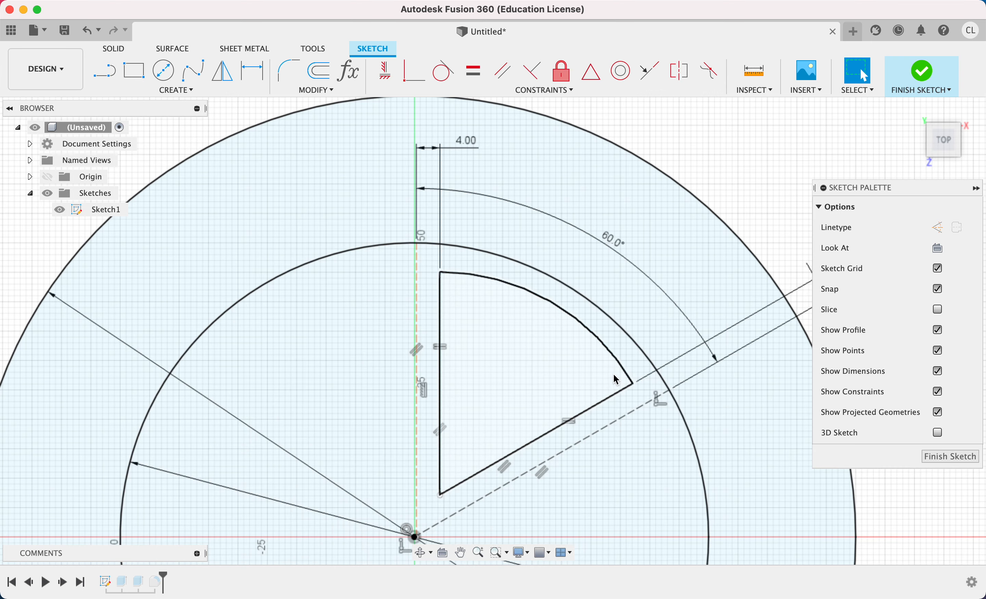
Shift the wedge's lower corner toward the vertical axis to test which sketch geometry is still free to move.
scroll(658, 395, "up", 3)
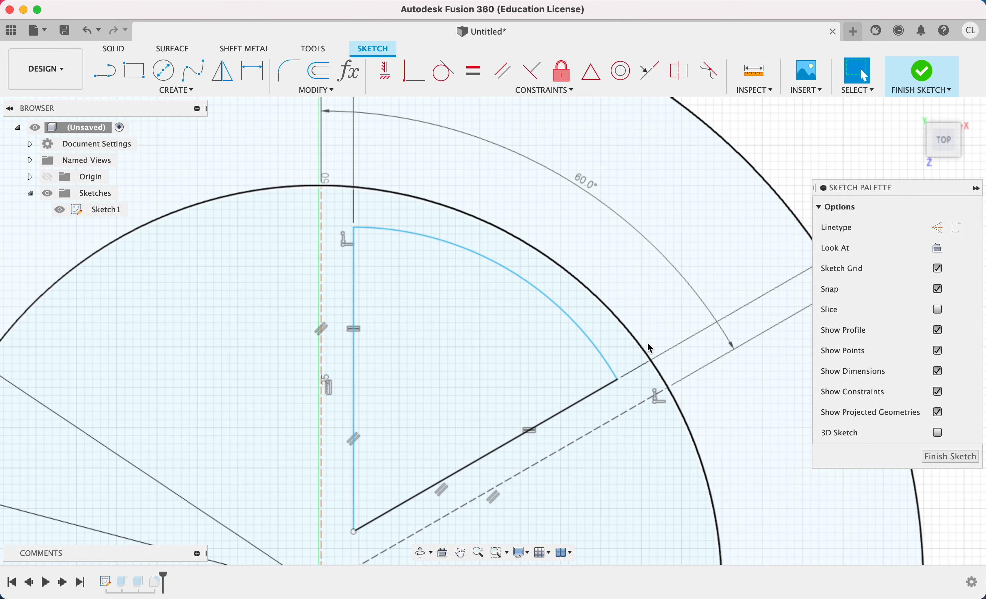
scroll(653, 321, "down", 3)
middle_click_drag(628, 345, 642, 259)
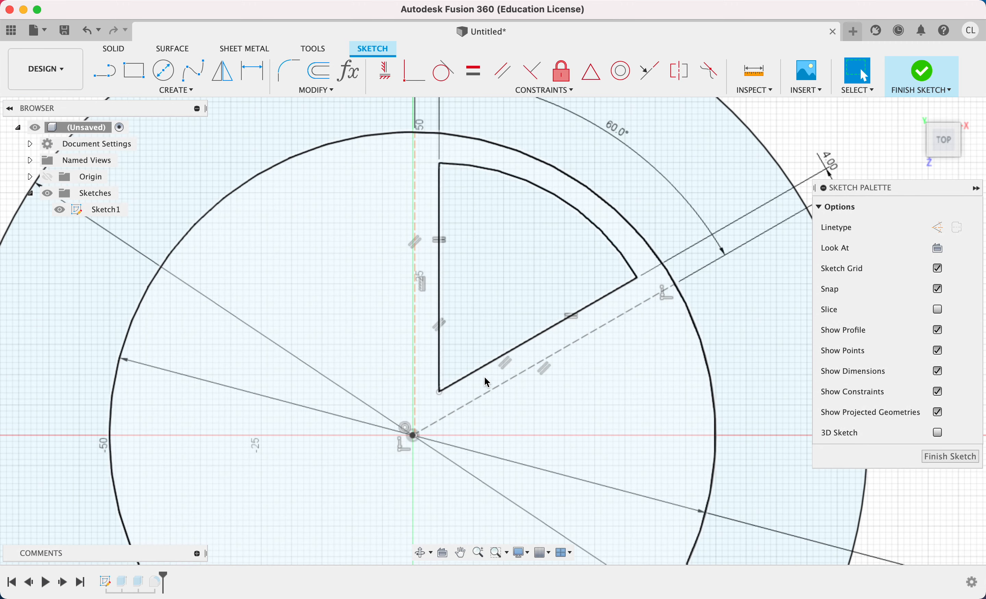
left_click_drag(480, 376, 465, 399)
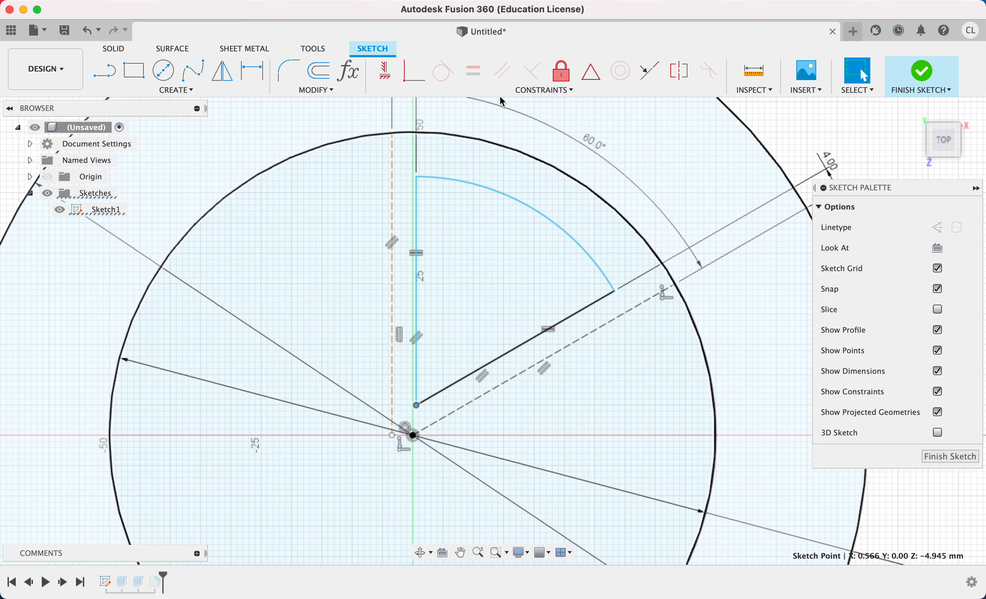
Try to make the vertical construction line's lower endpoint coincident with the sketch centre, and undo the attempt.
left_click(412, 79)
left_click(392, 435)
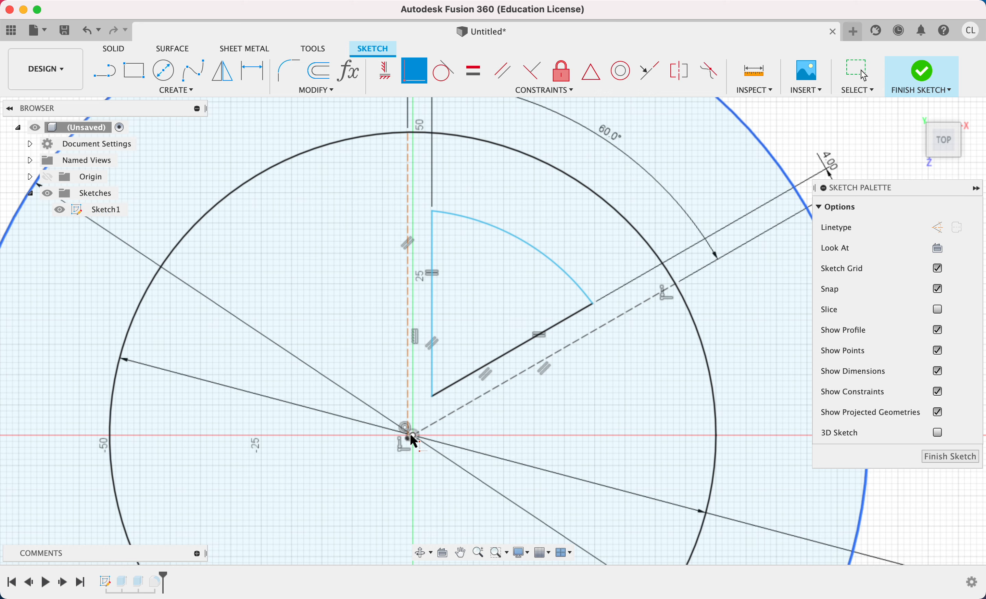
left_click(413, 437)
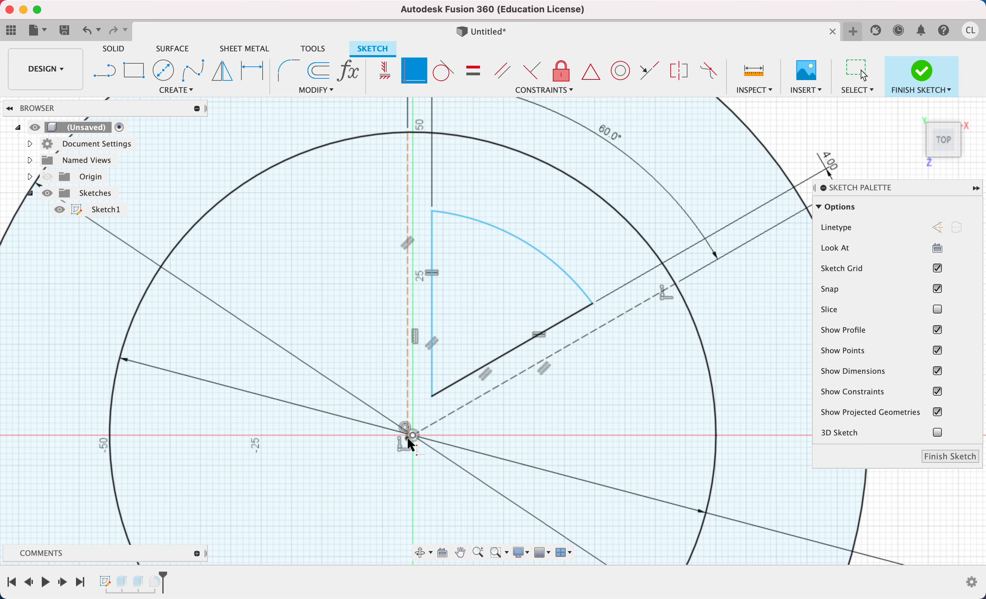
key("Escape")
key("super+z")
key("super+z")
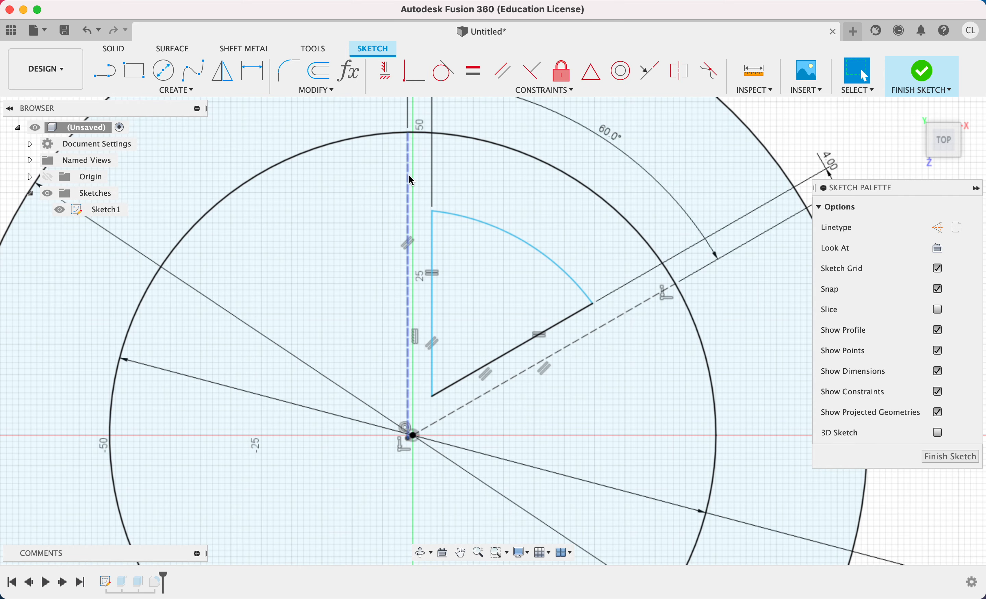
Make the vertical construction line's lower endpoint coincident with the sketch centre.
left_click(415, 72)
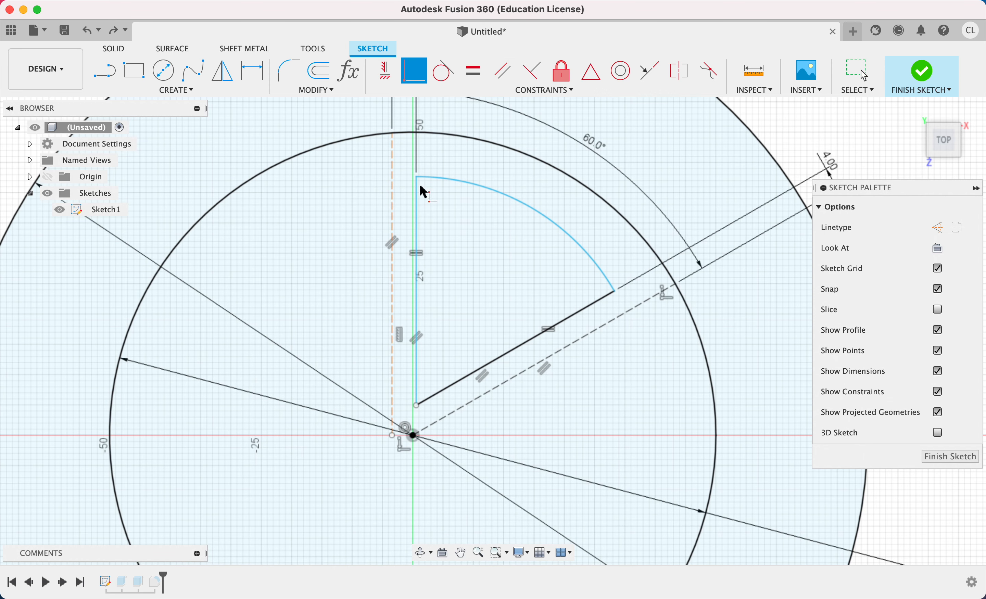
left_click(392, 436)
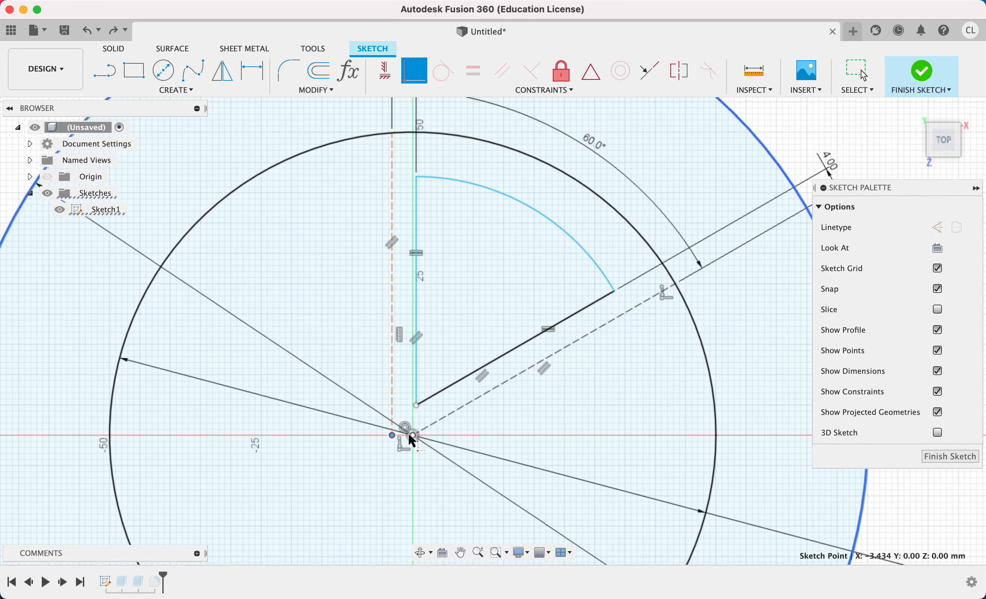
left_click(413, 436)
key("Escape")
scroll(485, 336, "down", 3)
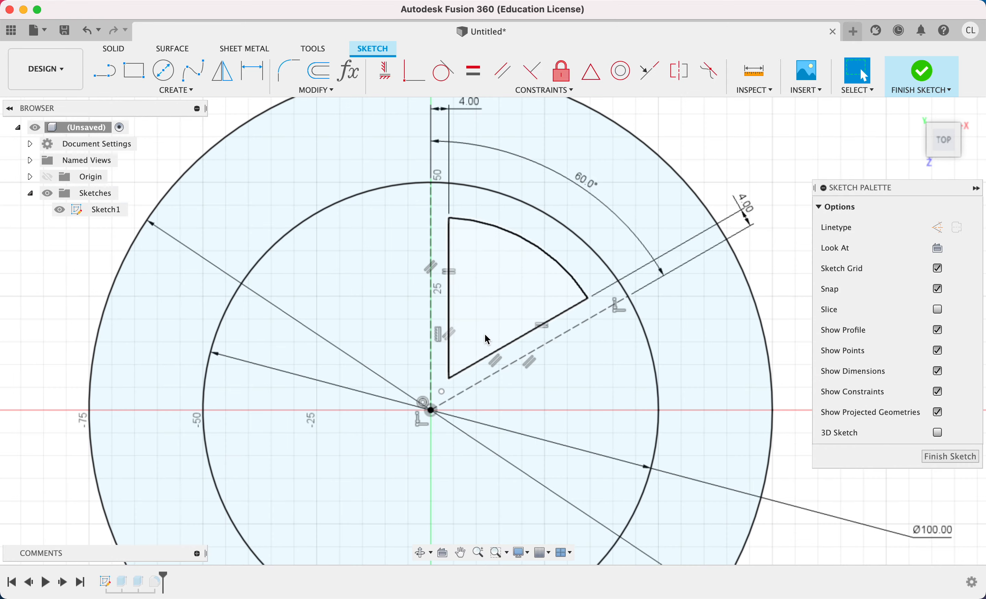
Resize the wedge by moving its outer arc to a radius of about 39.73 mm.
scroll(485, 334, "down", 2)
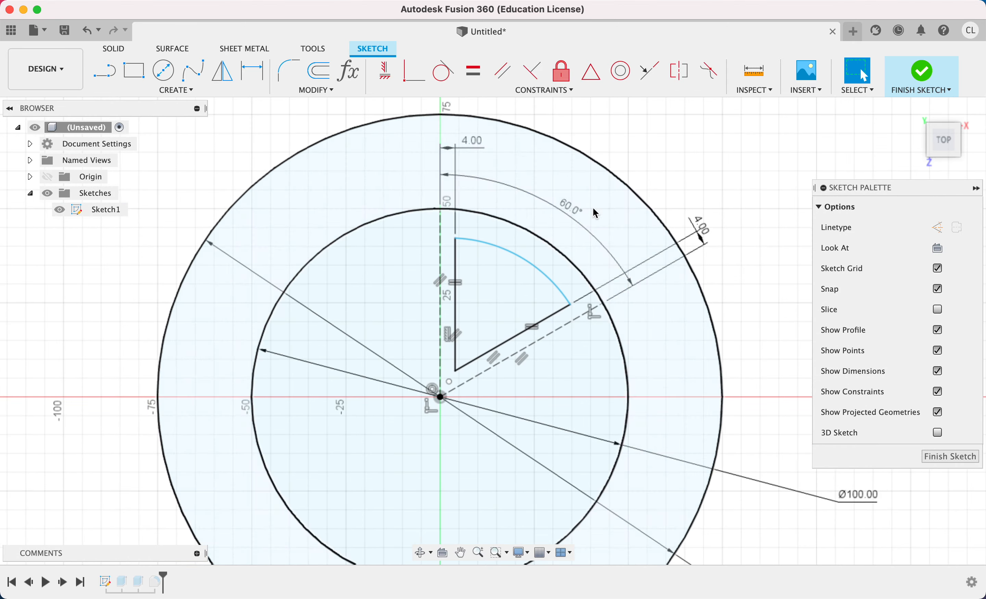
left_click_drag(499, 246, 506, 242)
scroll(506, 282, "up", 3)
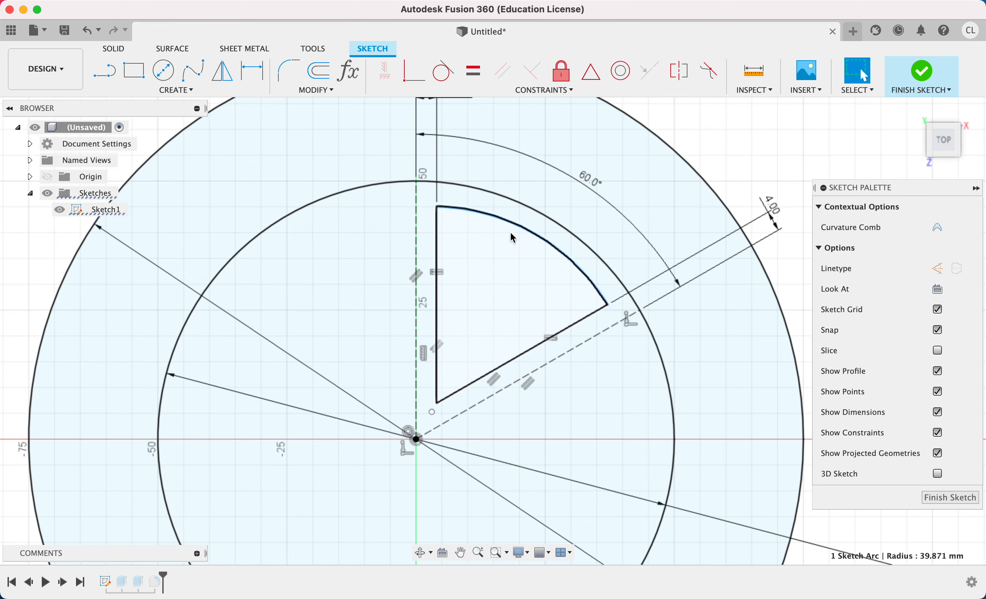
left_click(499, 231)
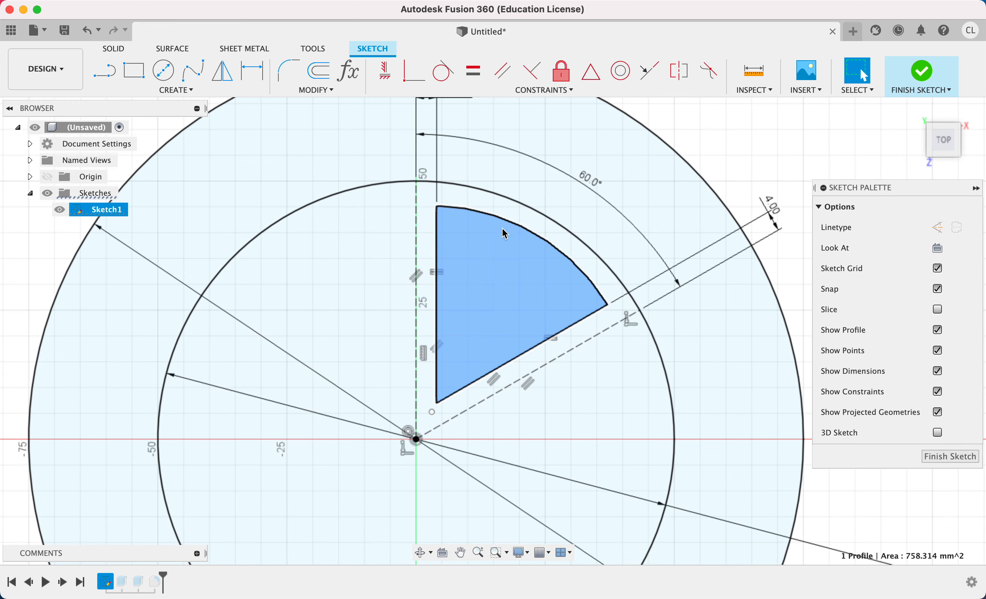
key("Escape")
mouse_move(510, 225)
left_mouse_down()
mouse_move(509, 234)
mouse_move(500, 221)
left_mouse_up()
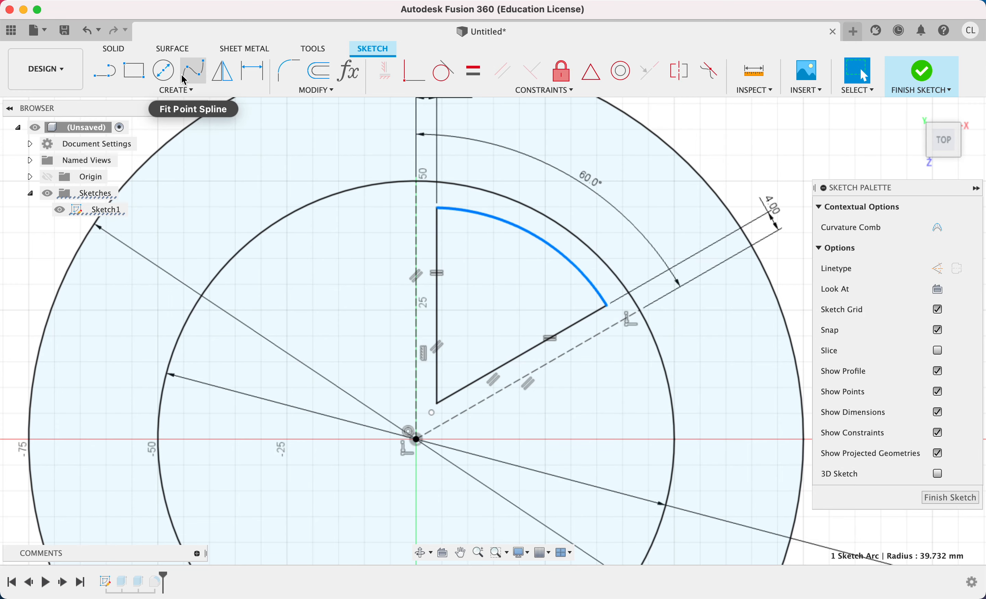
Fillet the wedge's two outer corners, where the arc meets the lines, with a 7.5 mm radius.
left_click(289, 71)
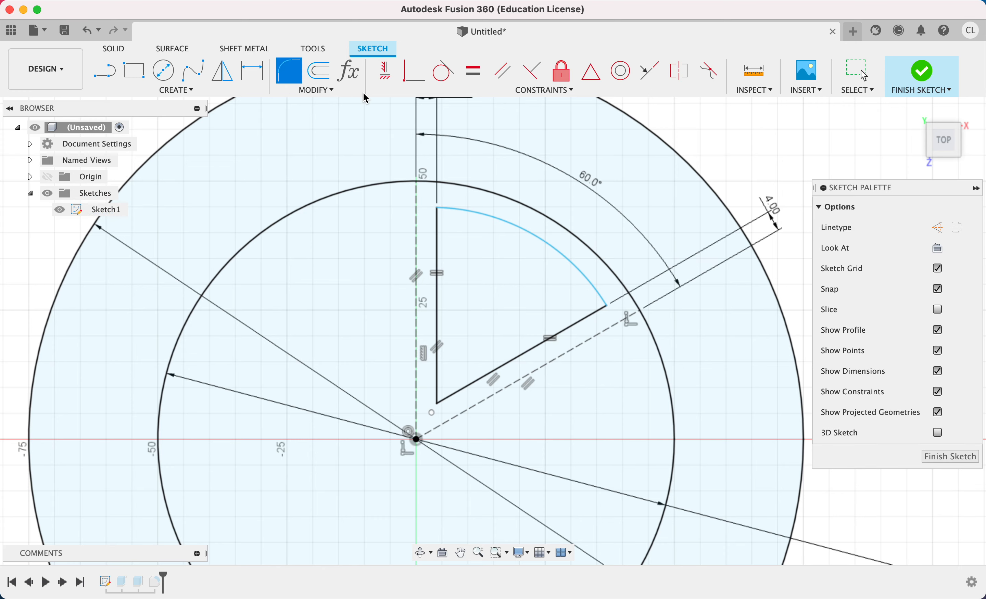
left_click(443, 211)
left_click(609, 311)
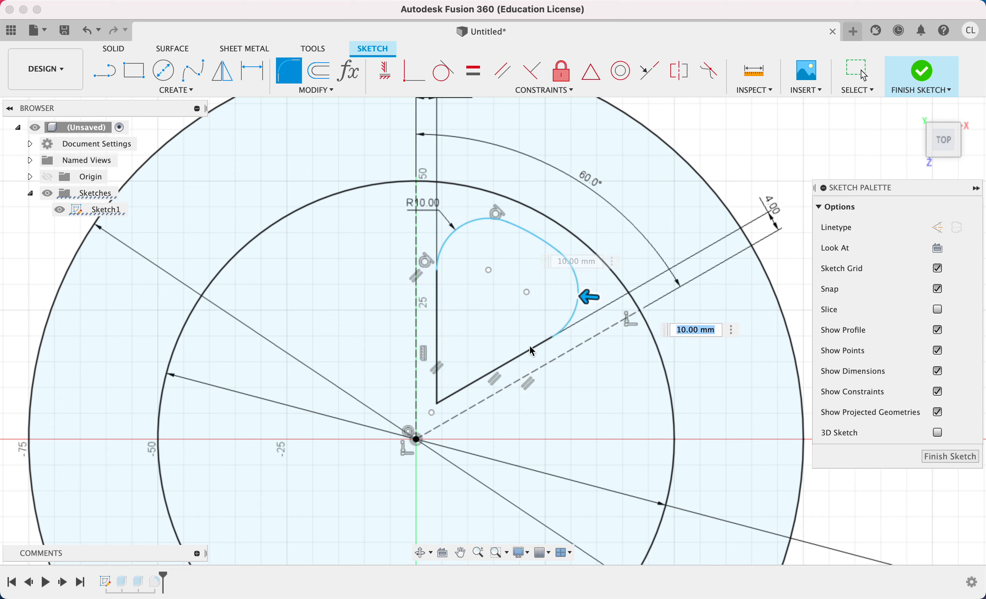
left_click_drag(585, 304, 601, 300)
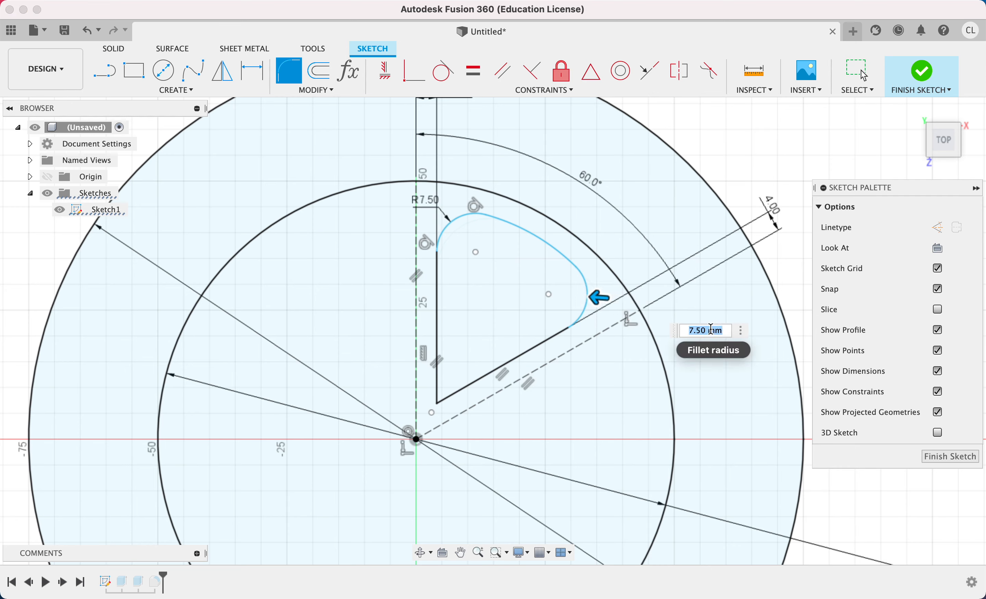
key("Return")
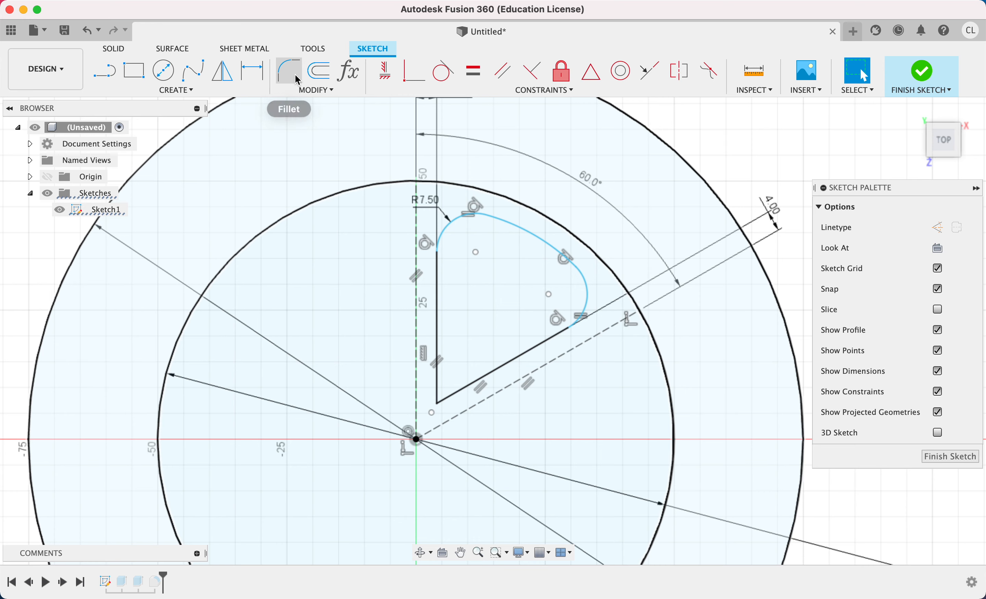
Fillet the wedge's inner corner, where the two straight lines meet, with a 7.5 mm radius.
left_click(297, 79)
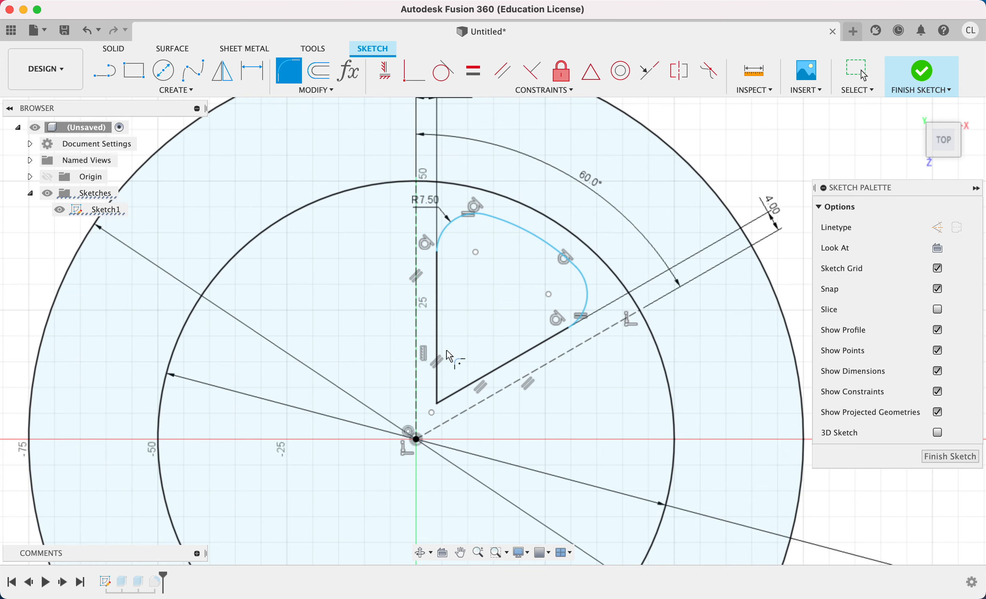
left_click(438, 403)
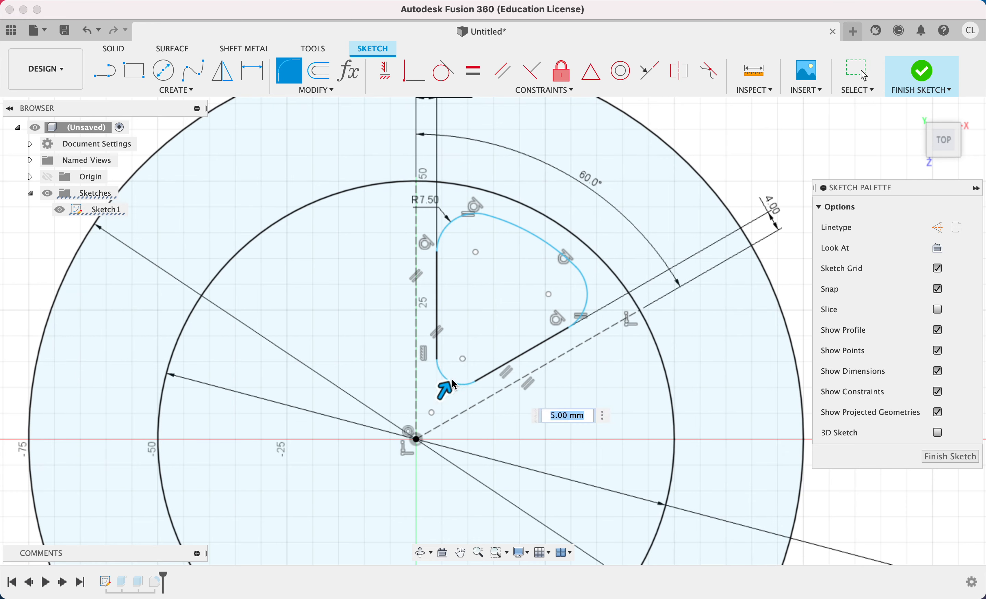
mouse_move(444, 388)
left_mouse_down()
mouse_move(463, 368)
mouse_move(453, 378)
left_mouse_up()
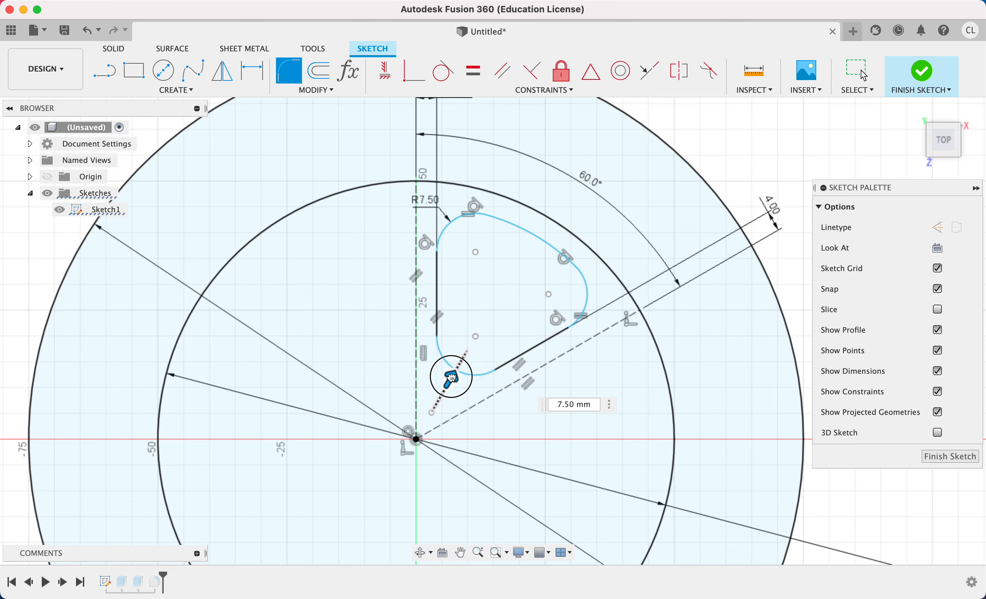
left_click_drag(453, 378, 451, 376)
left_click_drag(454, 375, 478, 376)
key("Return")
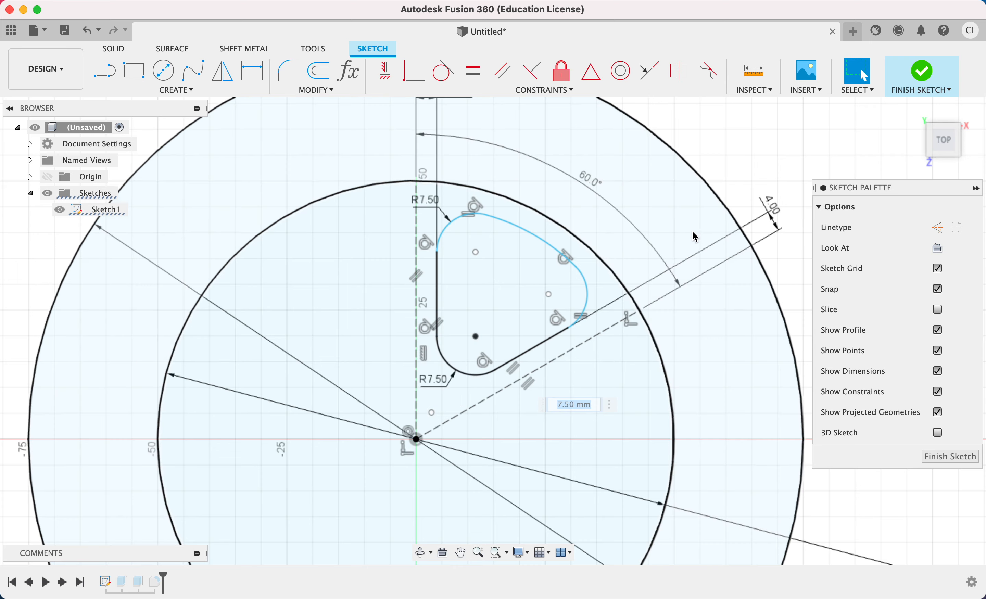
Start a circular sketch pattern and select all six curves of the rounded wedge as its objects.
scroll(659, 222, "down", 2)
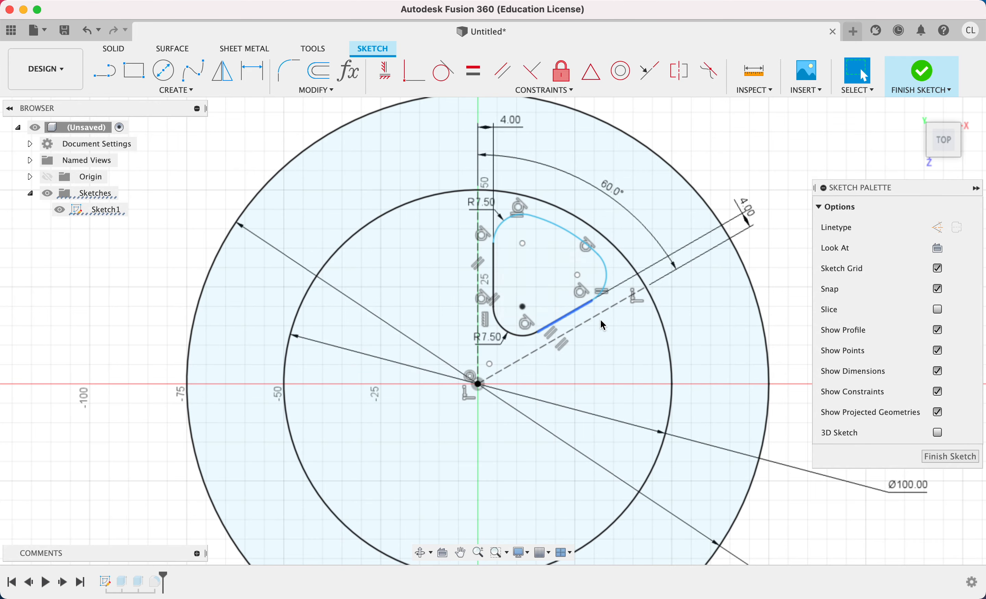
left_click(188, 89)
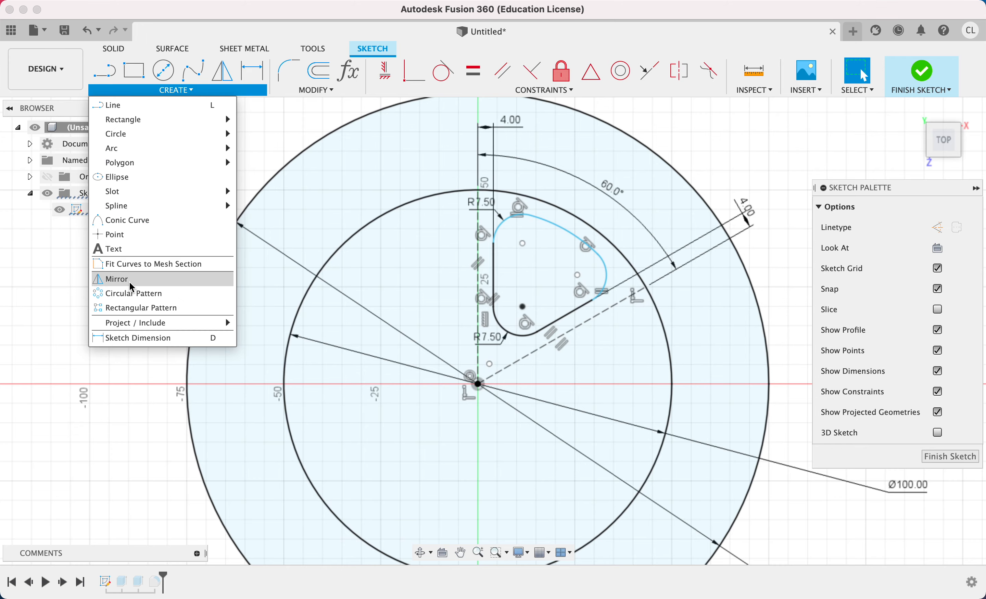
left_click(135, 298)
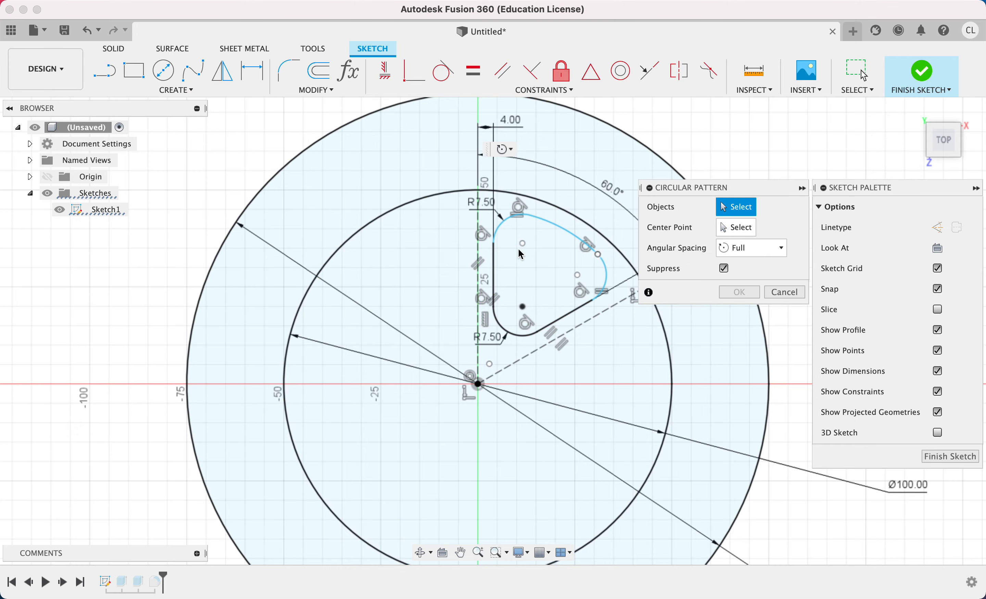
scroll(522, 254, "up", 3)
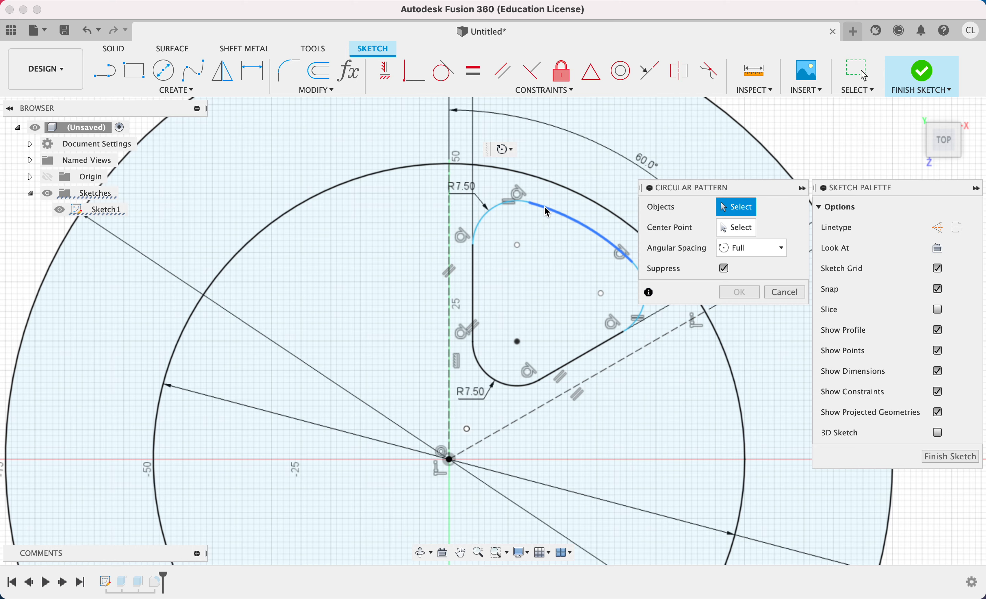
left_click(532, 205)
left_click(487, 214)
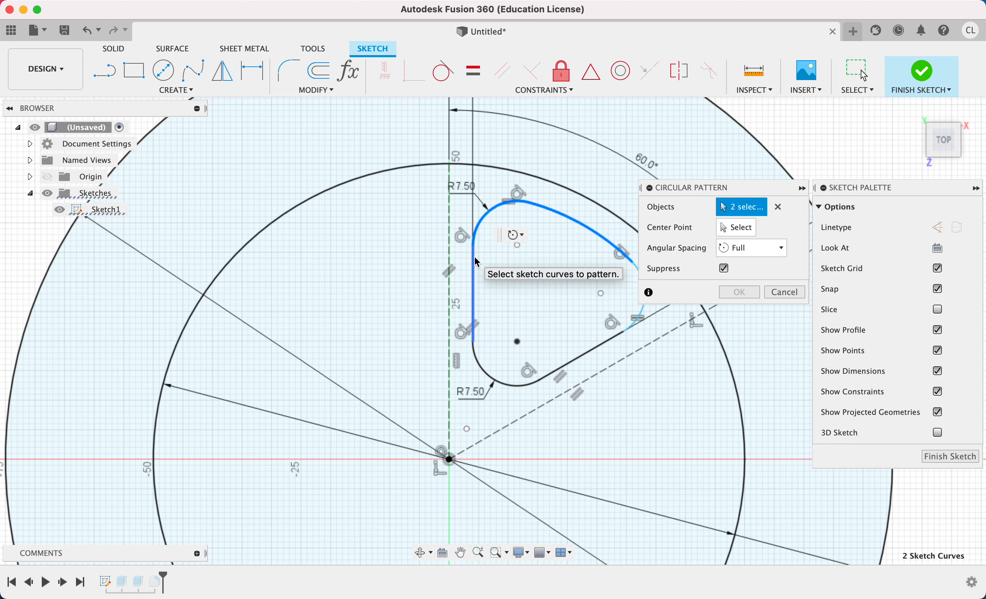
left_click(475, 257)
left_click(521, 385)
left_click(573, 361)
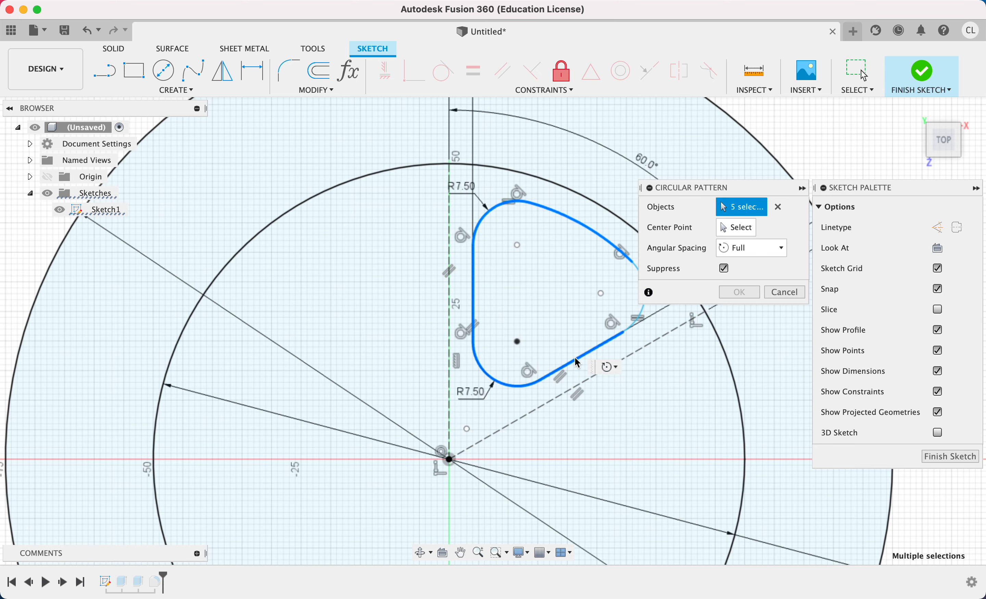
middle_click_drag(619, 327, 464, 379)
left_click(490, 344)
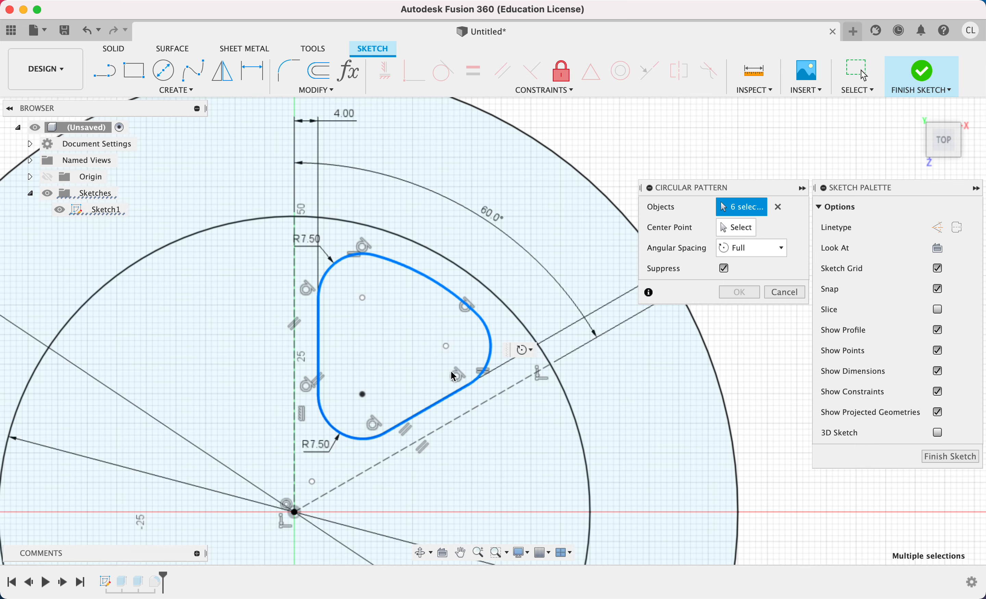
mouse_move(441, 404)
middle_mouse_down()
mouse_move(454, 383)
mouse_move(456, 176)
middle_mouse_up()
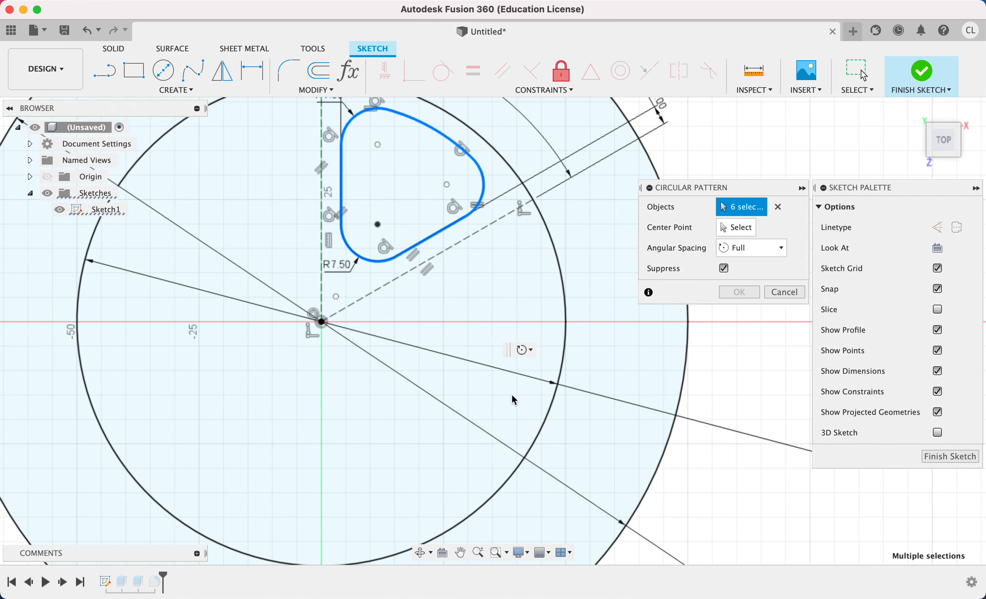
Pattern the wedge around the sketch centre point with full angular spacing and a quantity of 6.
left_click(737, 227)
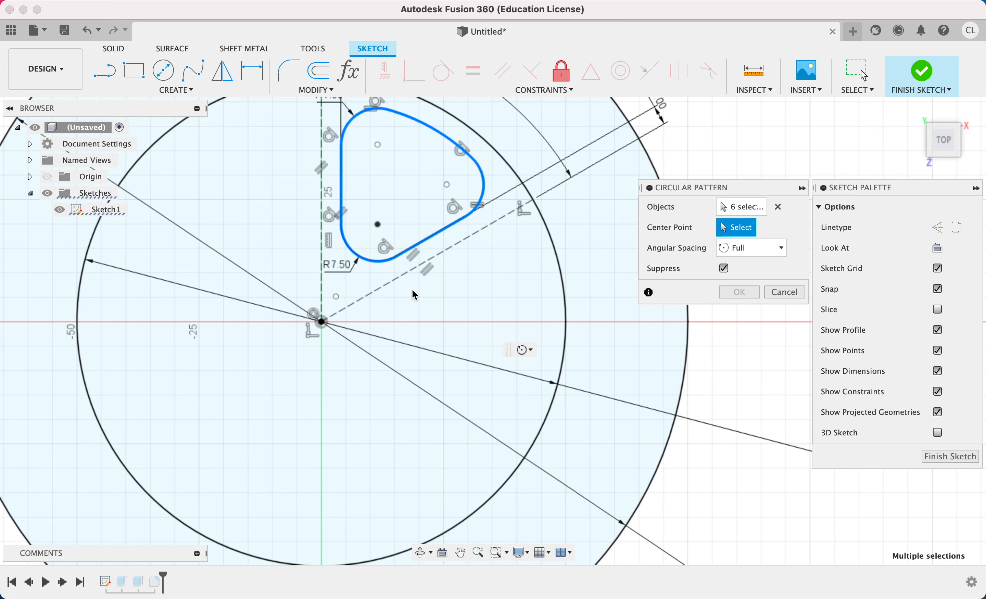
left_click(322, 322)
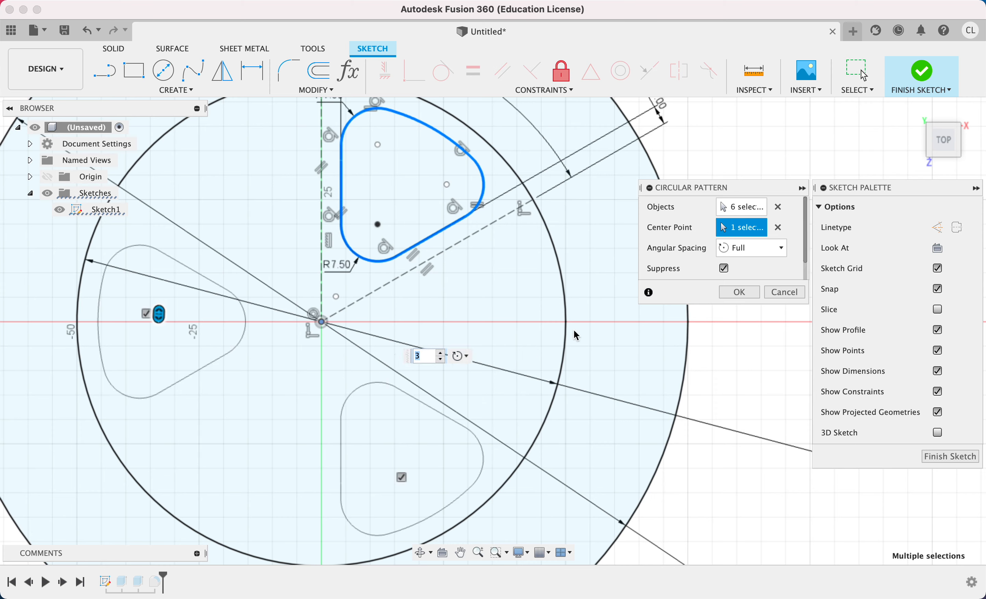
scroll(720, 271, "down", 1)
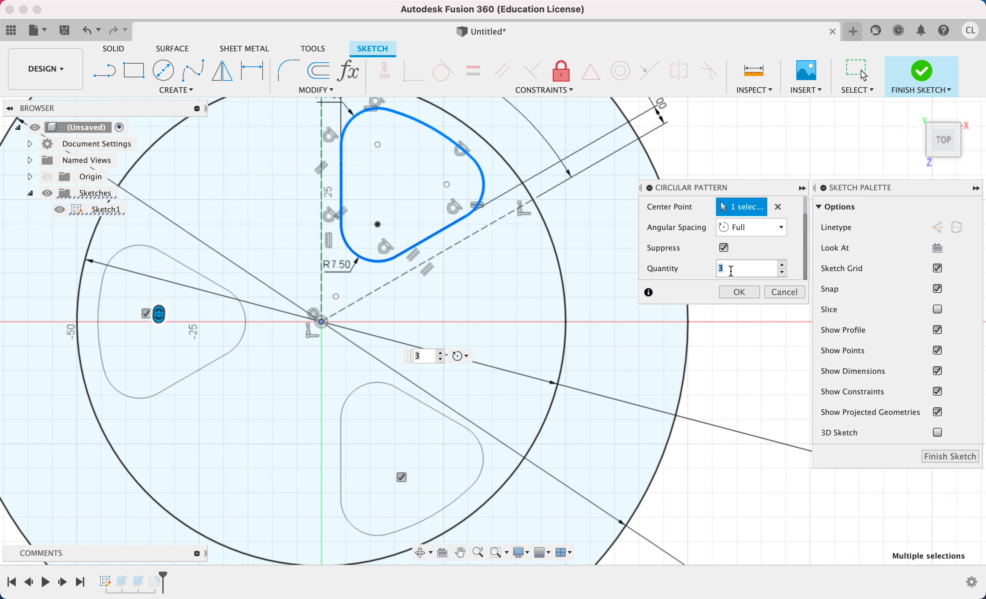
type("6")
scroll(249, 279, "down", 3)
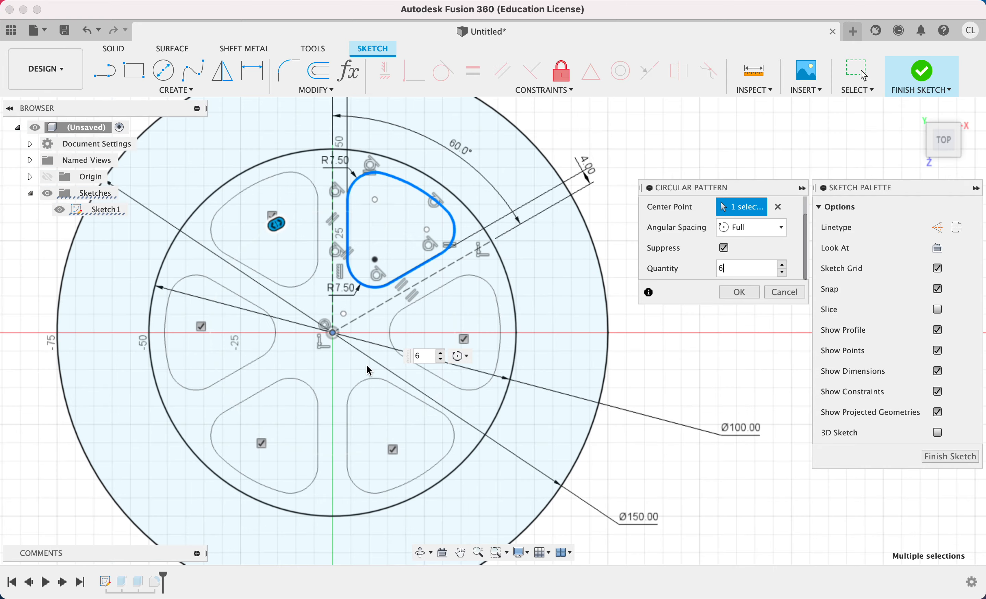
left_click(737, 293)
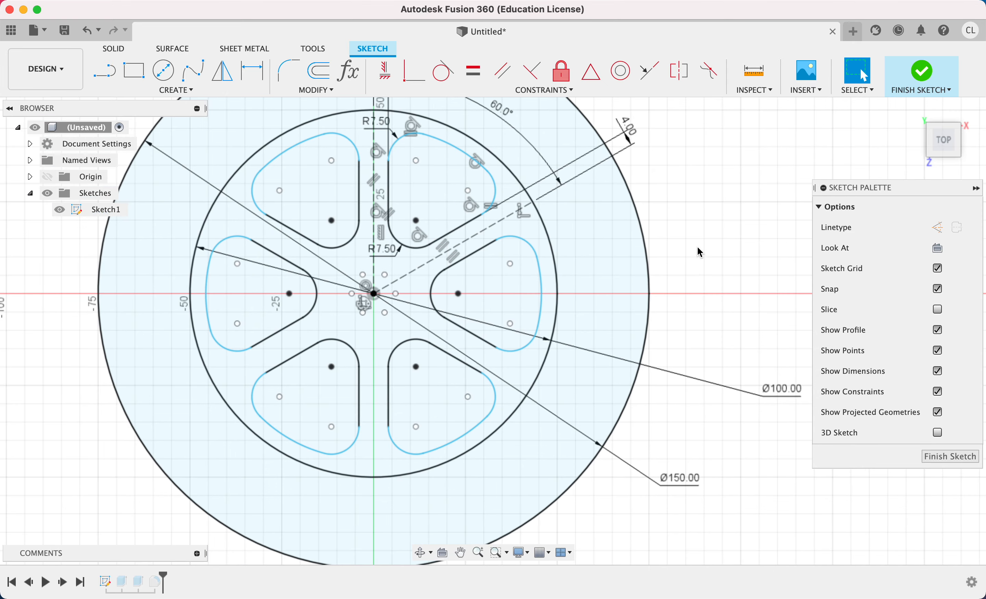
Finish the sketch and make Sketch1 visible again.
middle_click_drag(642, 239, 740, 303)
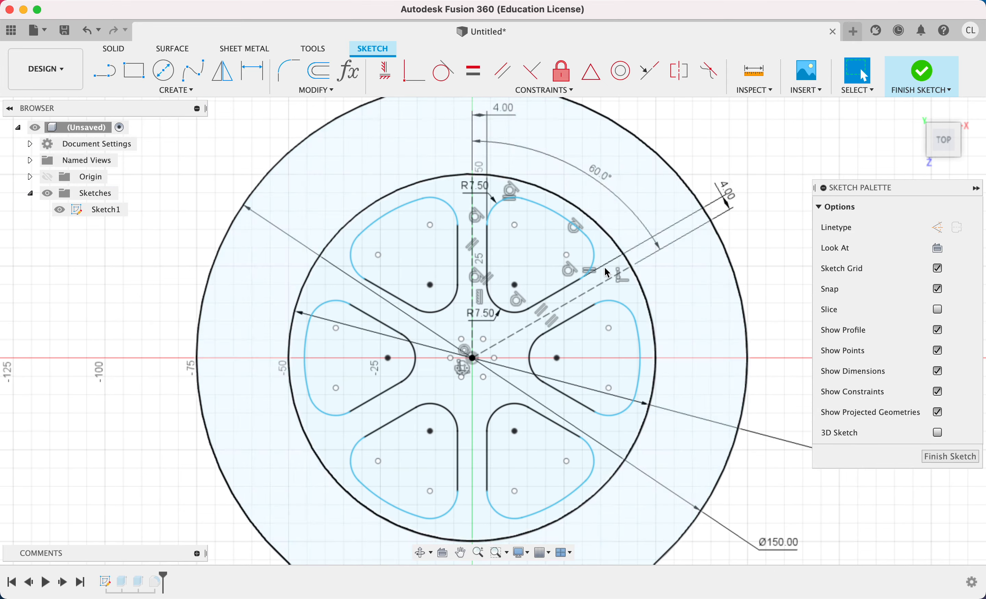
left_click(924, 72)
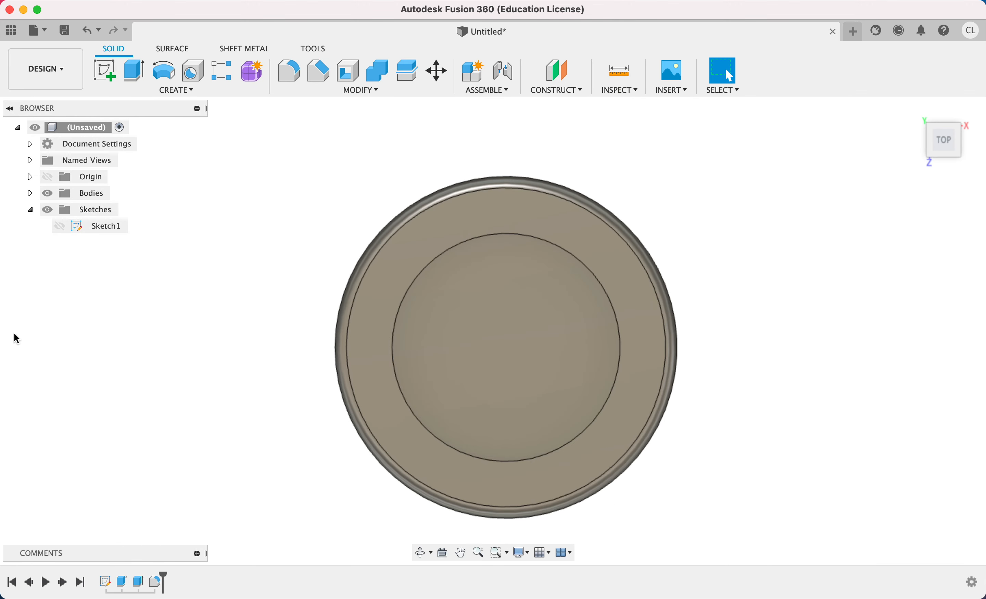
left_click(60, 227)
mouse_move(238, 330)
middle_mouse_down("shift")
mouse_move(194, 343)
mouse_move(191, 322)
mouse_move(210, 323)
middle_mouse_up("shift")
Extrude all six wedge profiles 80 mm as a cut through the wheel body, hiding the bodies while picking the profiles.
key("e")
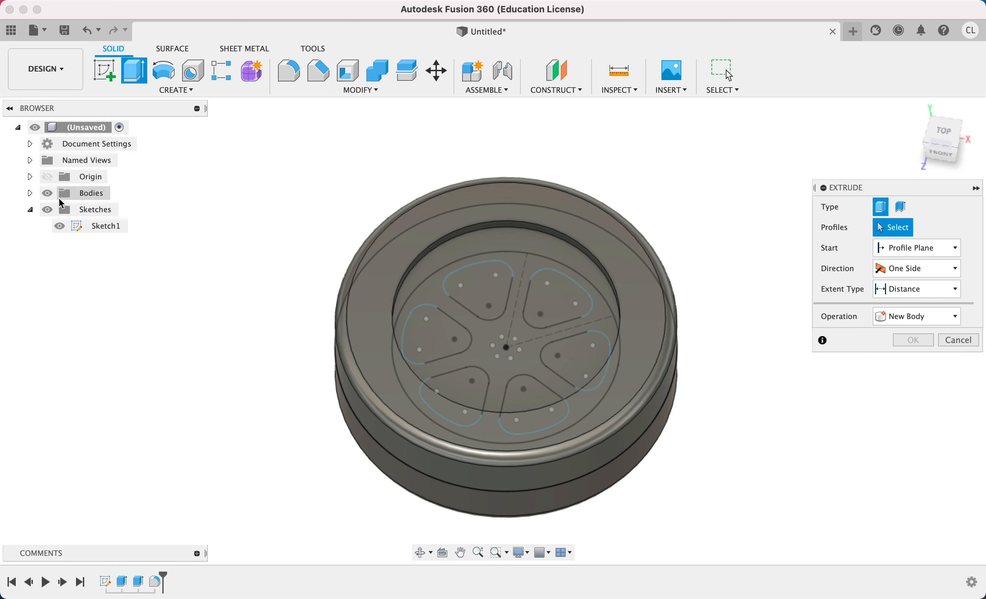
left_click(47, 193)
left_click(475, 292)
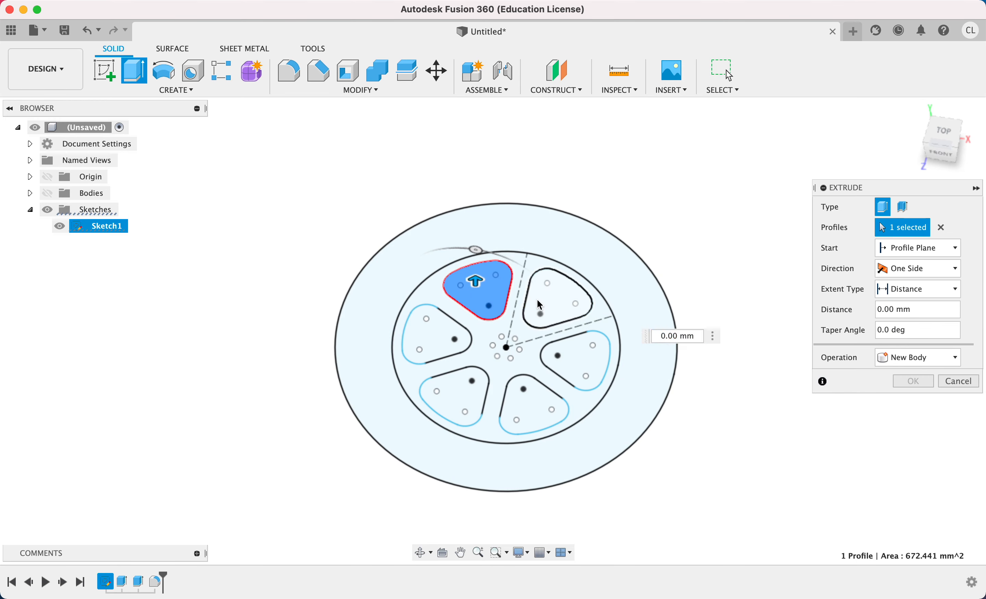
left_click(559, 299)
left_click(577, 363)
left_click(520, 401)
left_click(453, 394)
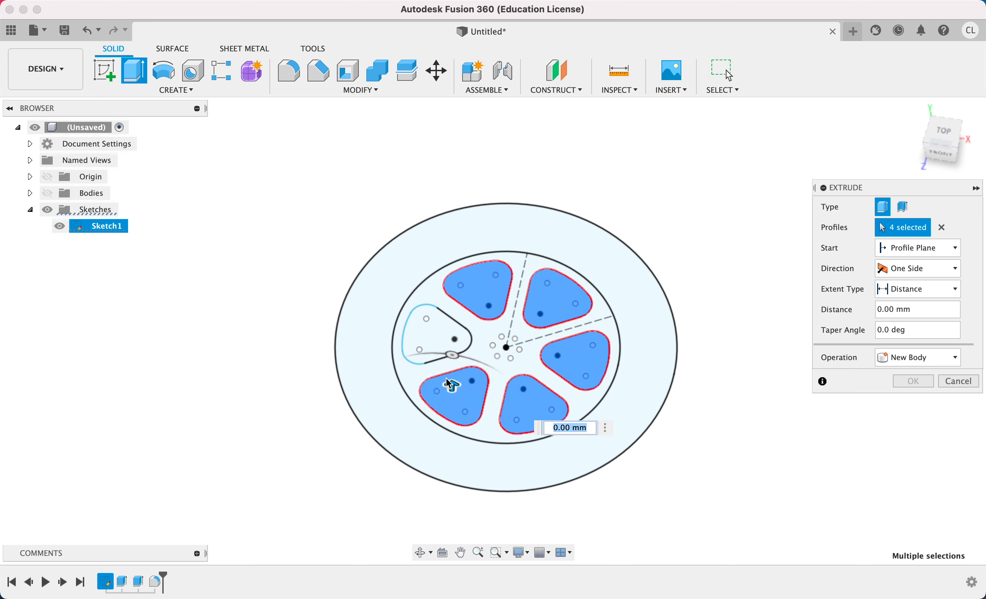
left_click(439, 337)
left_click(48, 194)
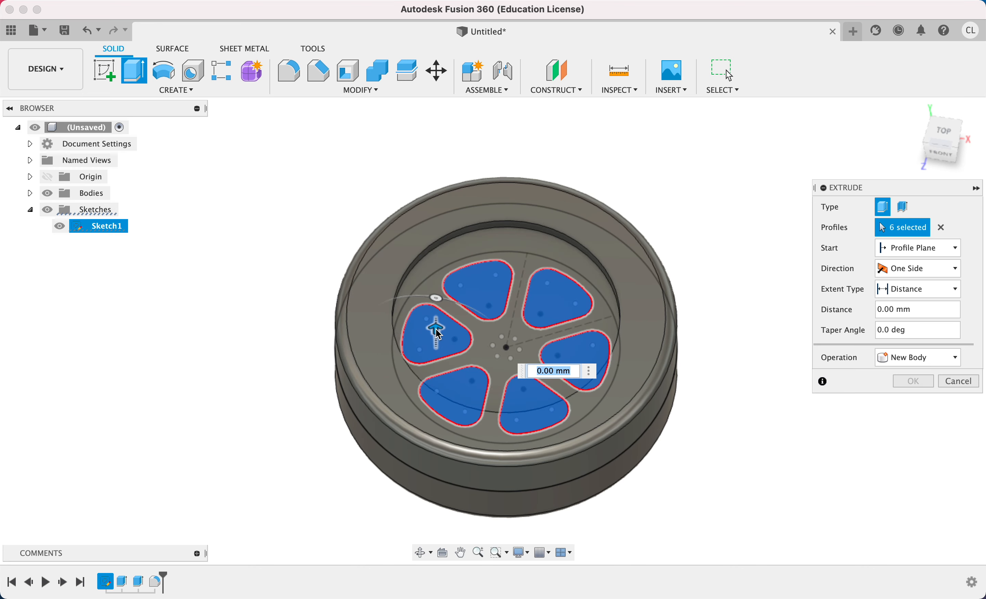
left_click_drag(440, 334, 435, 228)
key("Return")
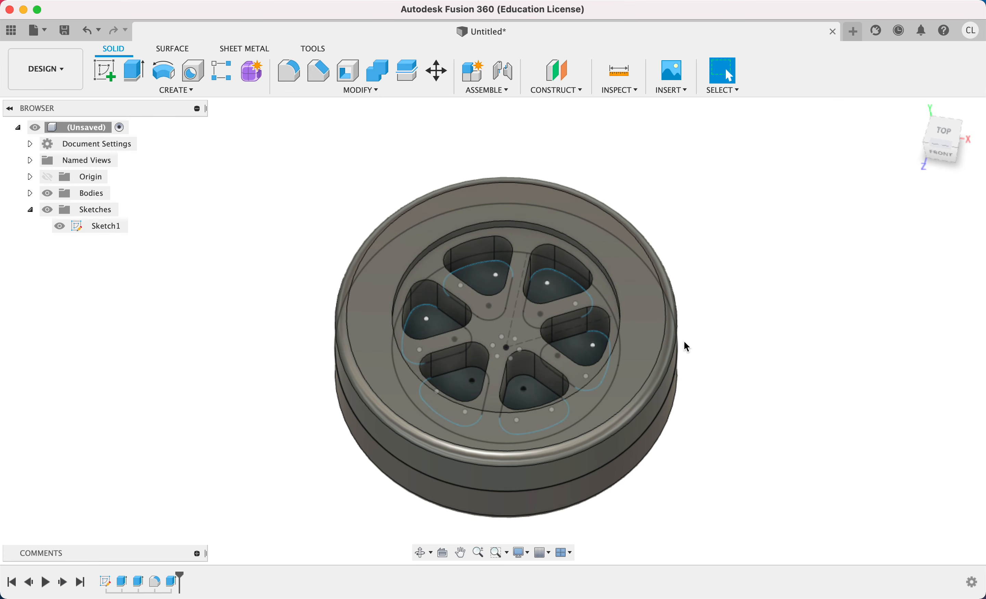
Edit the wedge cut's extrusion direction to Symmetric, and hide Sketch1.
middle_click_drag(735, 270, 720, 291, "shift")
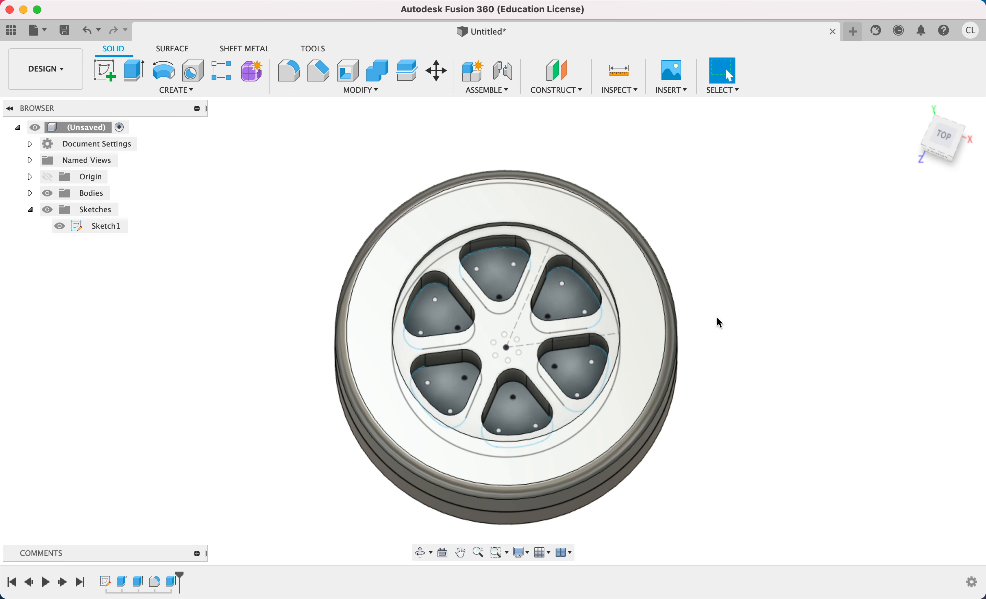
double_click(174, 582)
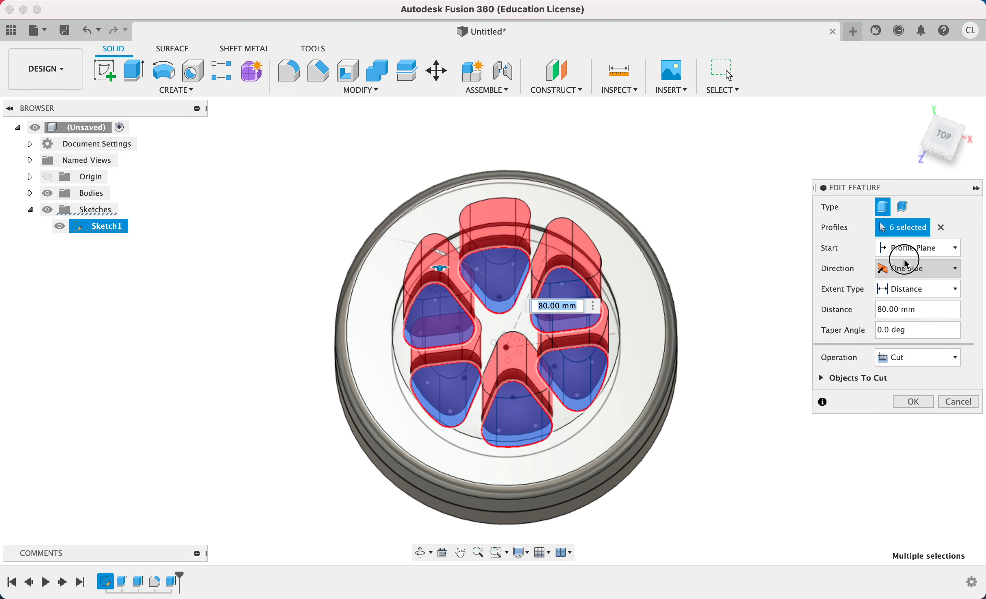
left_click(915, 269)
left_click(920, 315)
left_click(926, 421)
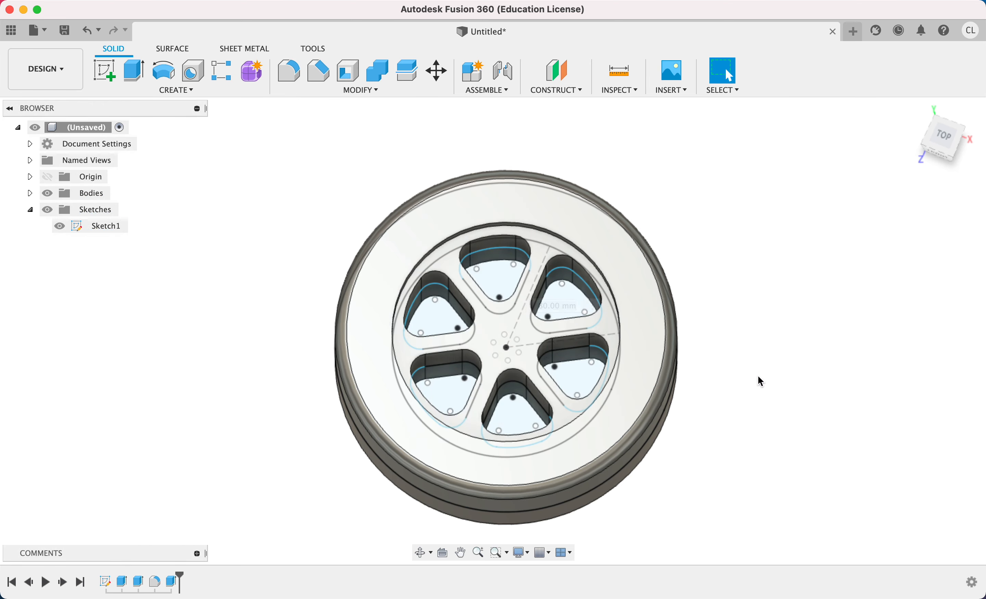
middle_click_drag(759, 378, 719, 279, "shift")
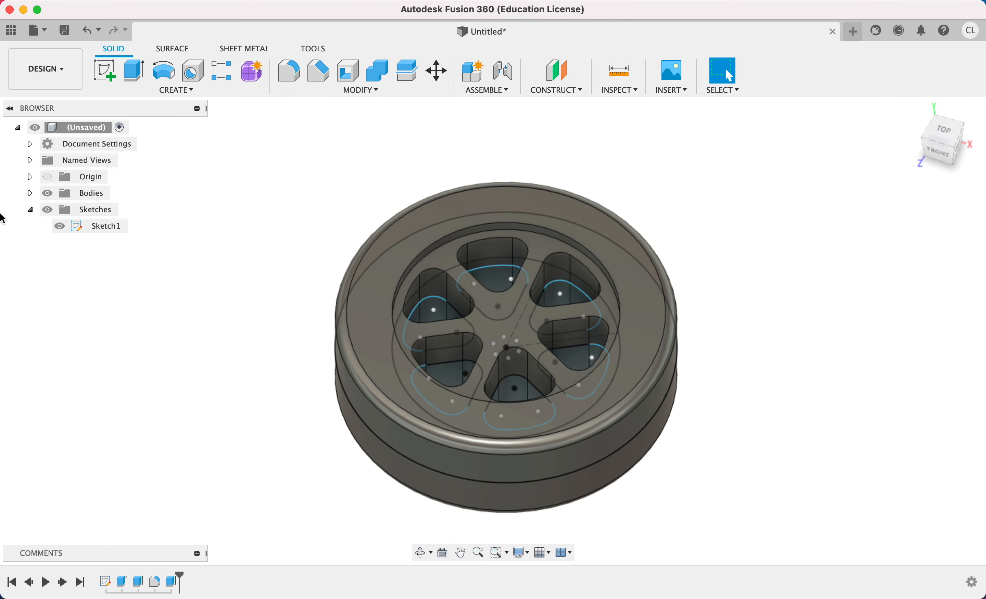
left_click(59, 230)
Fillet the upper edge loops of all six wedge cutouts on the wheel's centre face with a 2.5 mm radius.
scroll(427, 280, "up", 5)
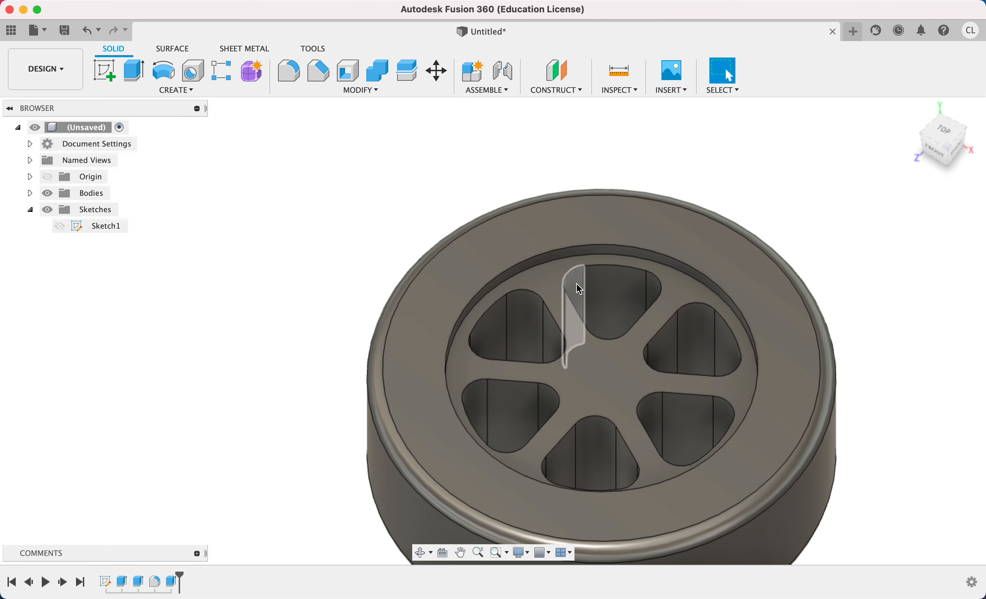
key("f")
scroll(577, 279, "up", 3)
left_click(597, 265)
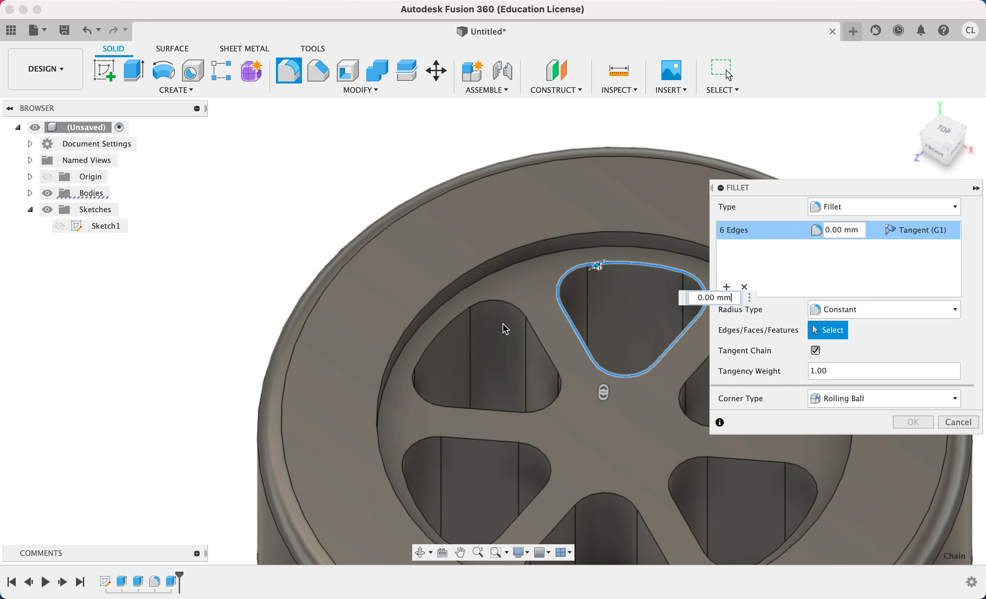
left_click(520, 313)
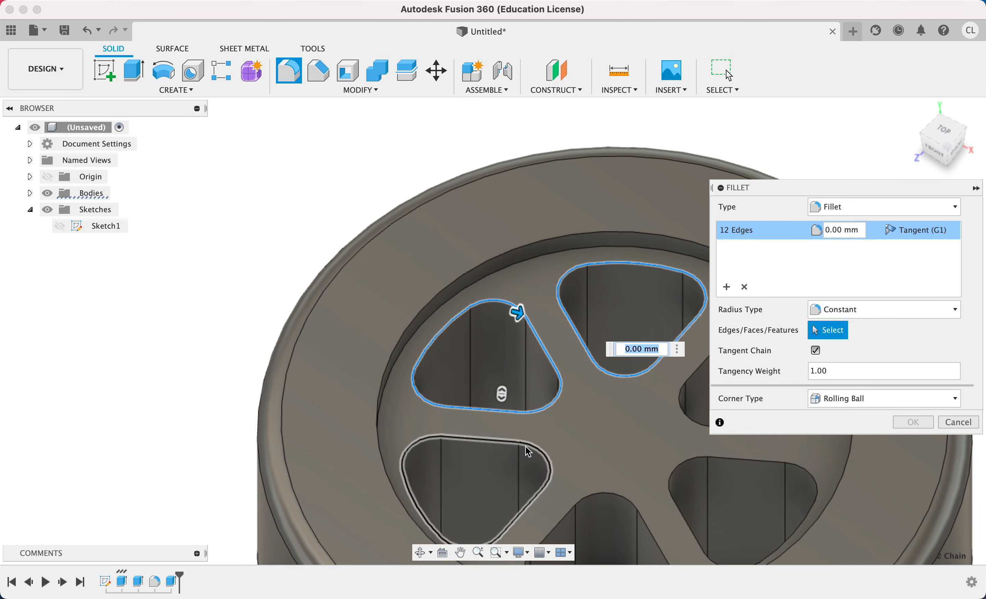
left_click(530, 453)
left_click(616, 498)
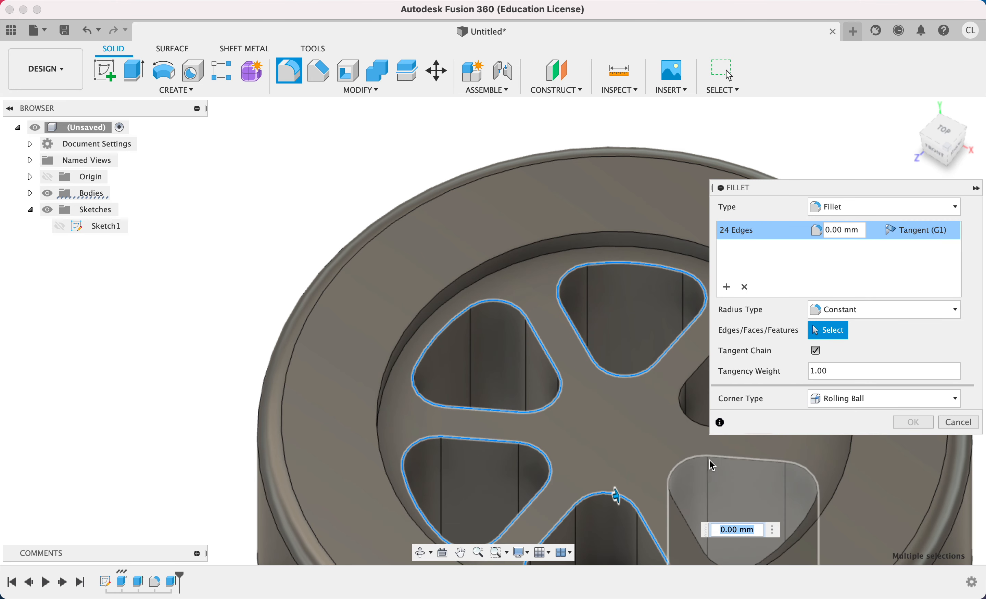
left_click(705, 456)
scroll(643, 421, "up", 1)
middle_click_drag(638, 421, 463, 434)
left_click(546, 361)
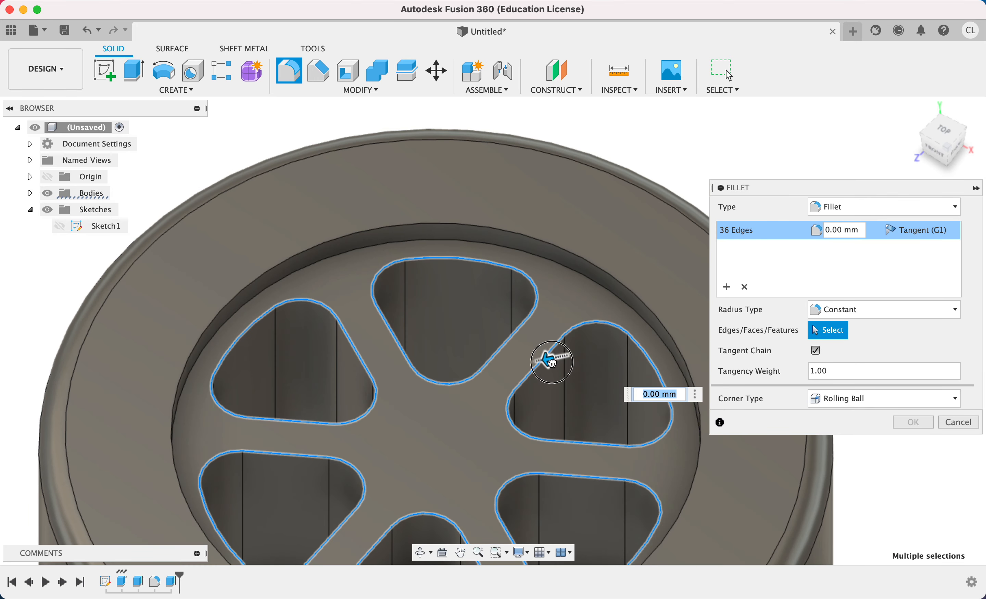
left_click_drag(551, 362, 546, 361)
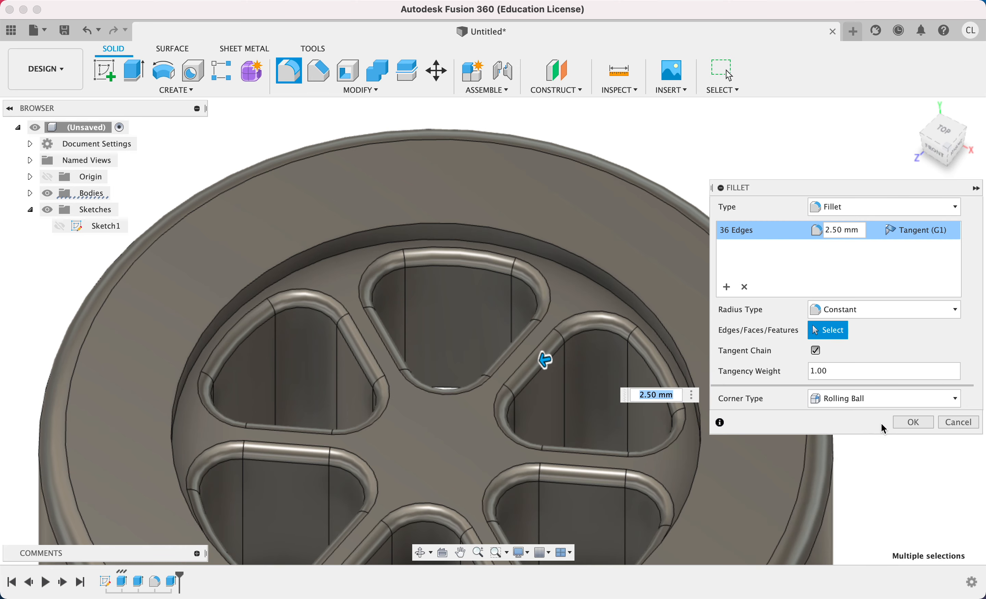
left_click(909, 423)
scroll(707, 410, "down", 5)
middle_click_drag(716, 335, 707, 383, "shift")
middle_click_drag(667, 345, 673, 265)
scroll(657, 259, "up", 5)
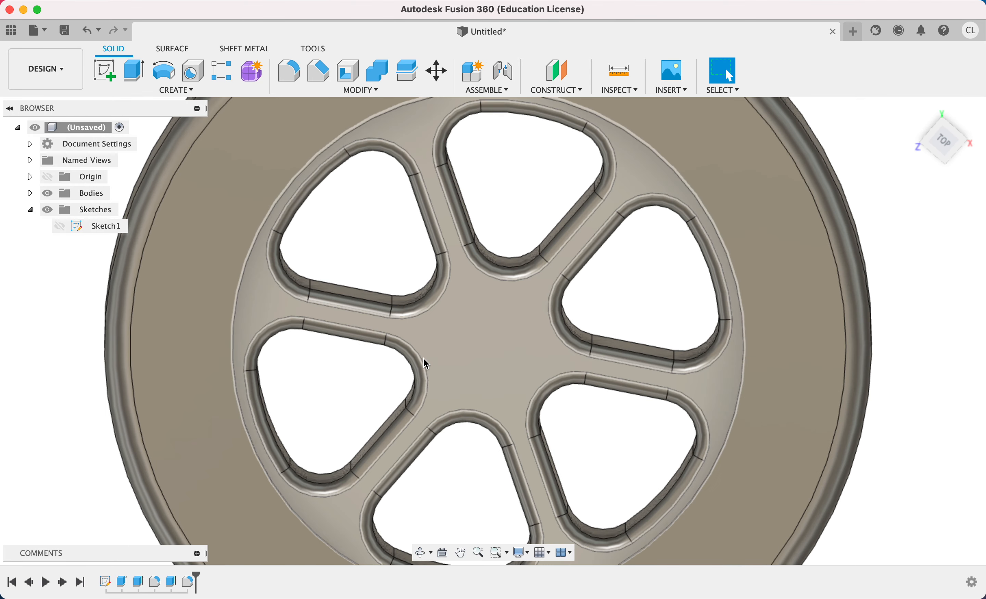
Open Sketch1, the wheel's base sketch, for editing.
scroll(495, 345, "down", 10)
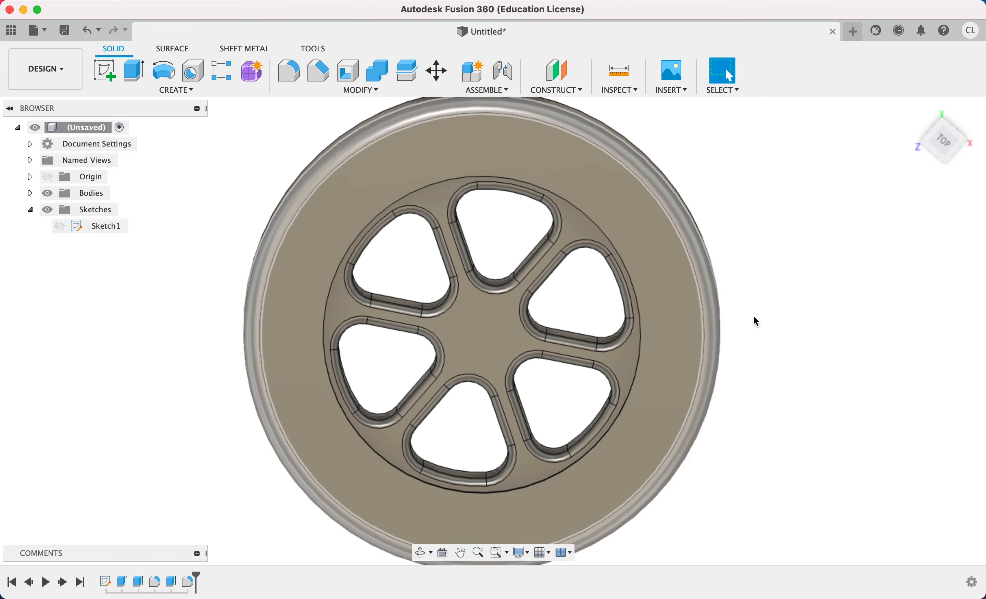
middle_click_drag(755, 322, 812, 284, "shift")
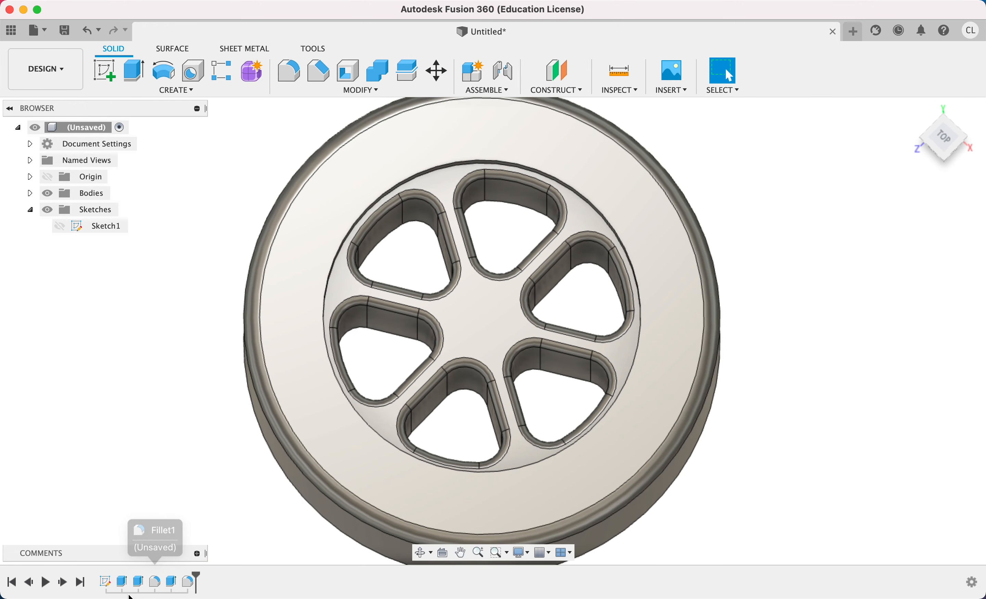
double_click(112, 586)
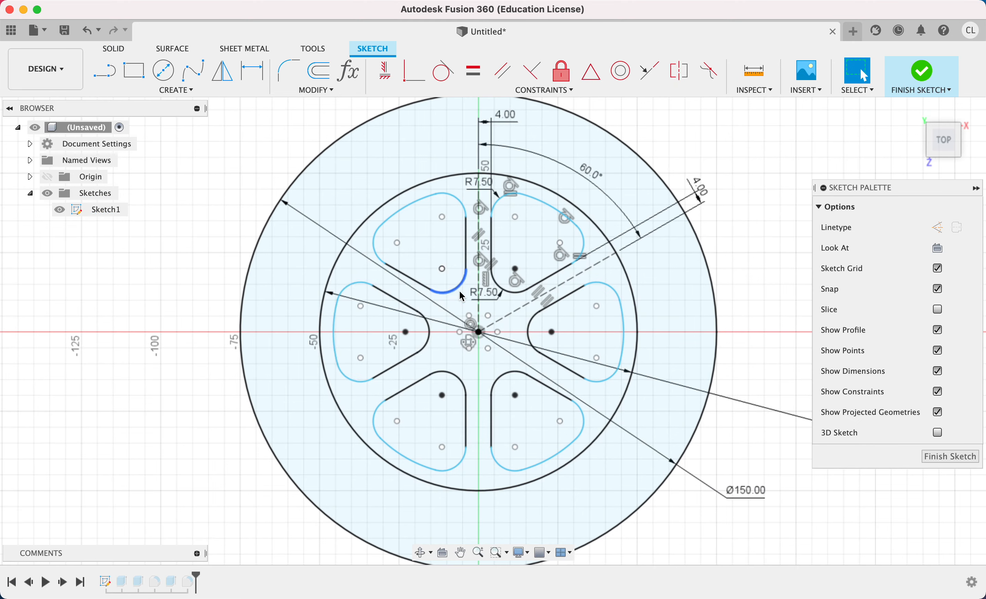
scroll(513, 226, "up", 3)
scroll(511, 192, "up", 3)
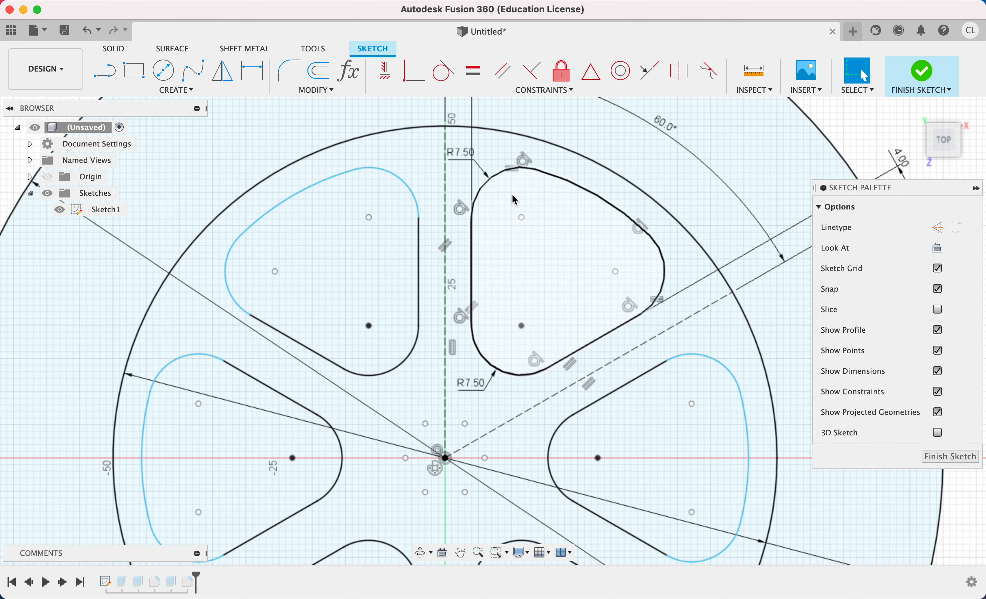
middle_click_drag(512, 194, 437, 229)
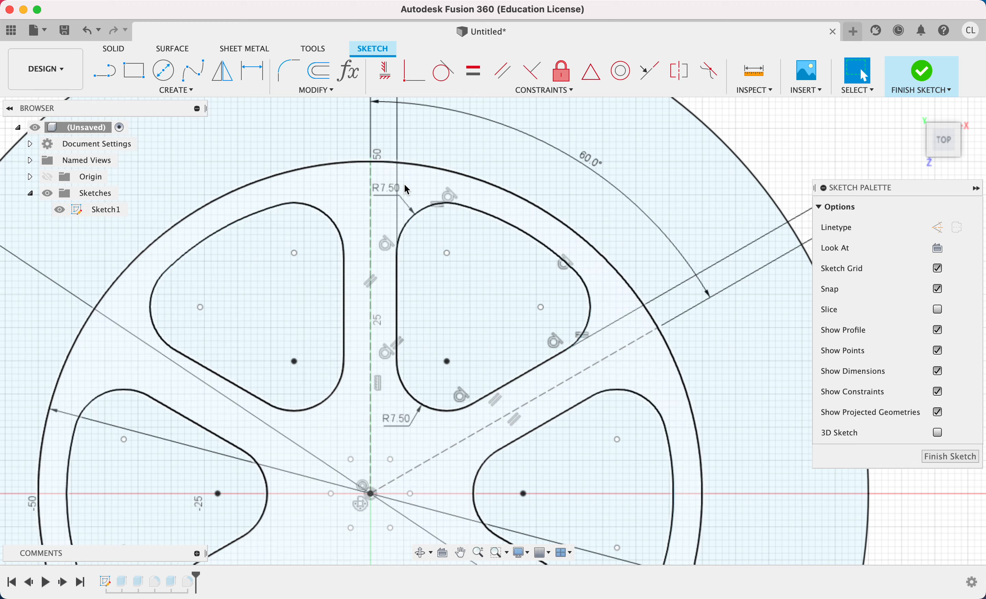
scroll(403, 199, "down", 3)
scroll(369, 232, "up", 2)
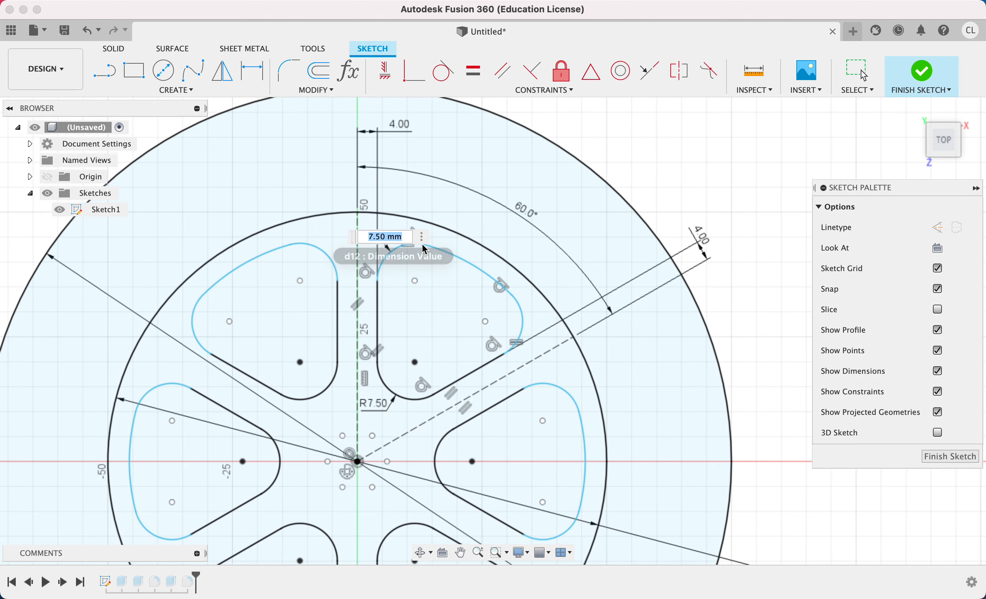
key("Return")
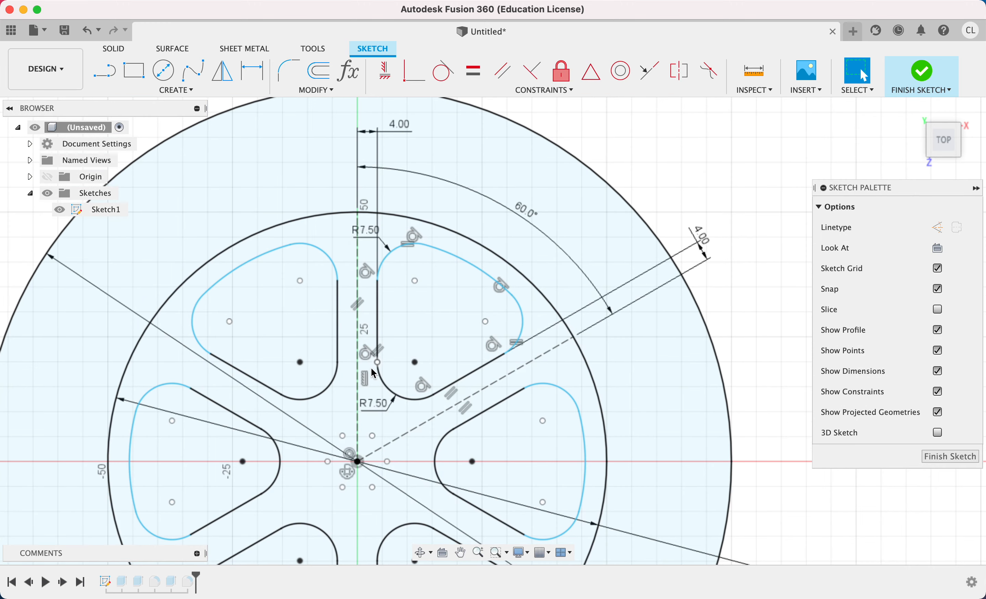
Set both offsets between the original wedge's straight sides and the dashed construction lines to 5 mm.
double_click(394, 136)
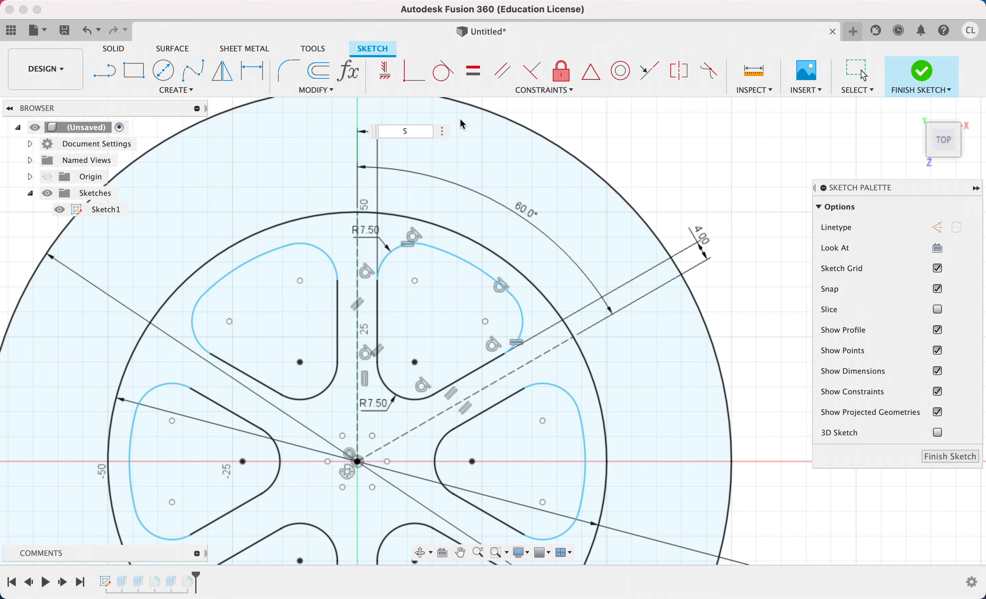
type("5")
key("Return")
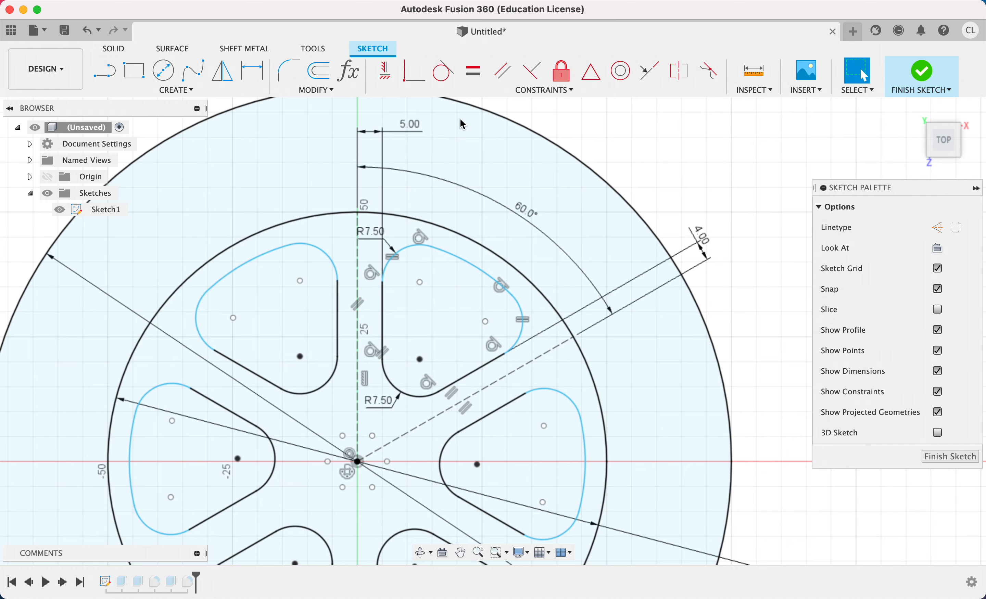
double_click(705, 241)
type("5")
key("Return")
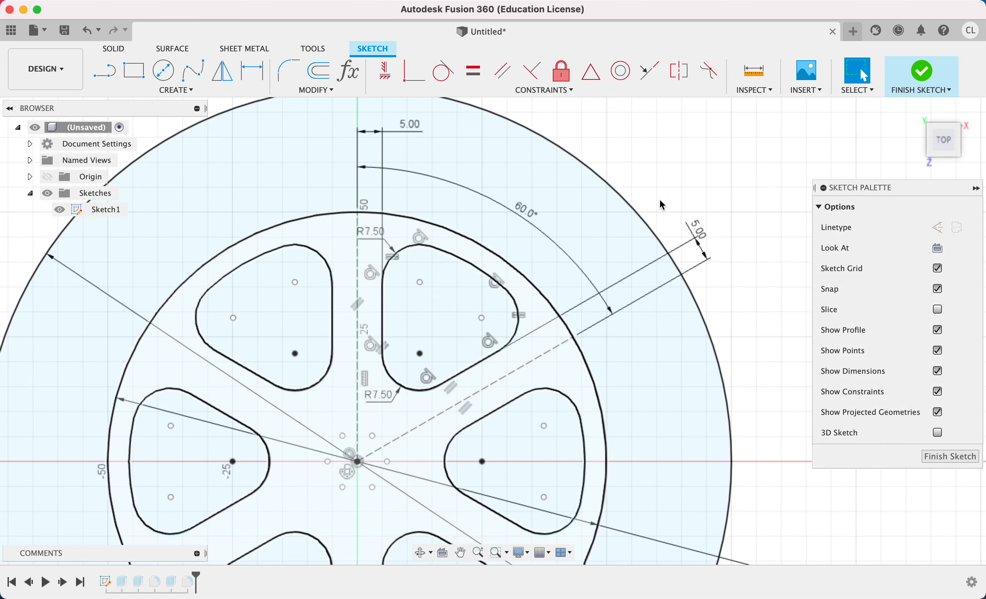
Reposition the 150 mm diameter dimension onto the outer ring of the wheel and finish the sketch.
scroll(262, 357, "down", 2)
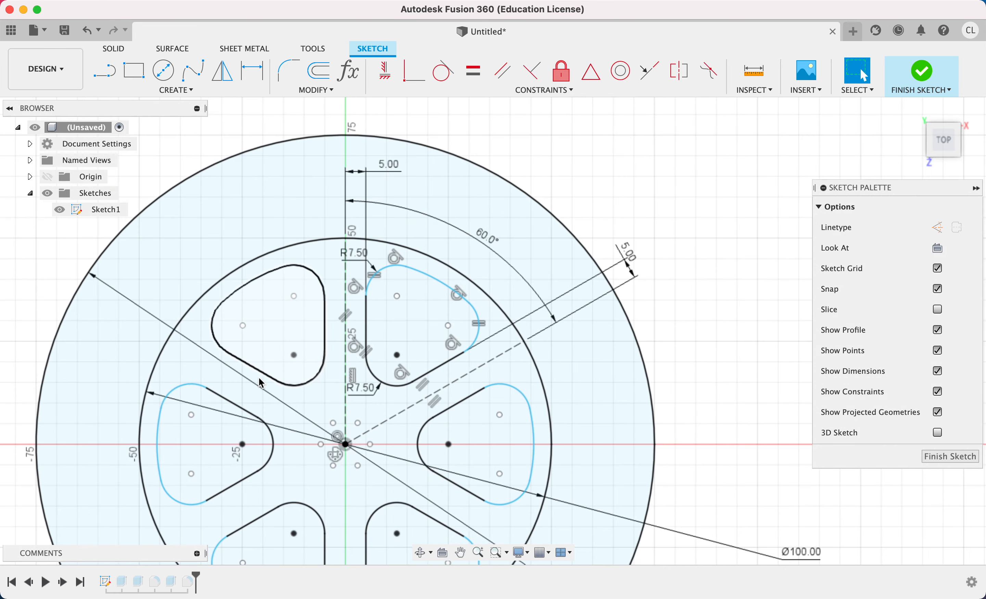
left_click(147, 314)
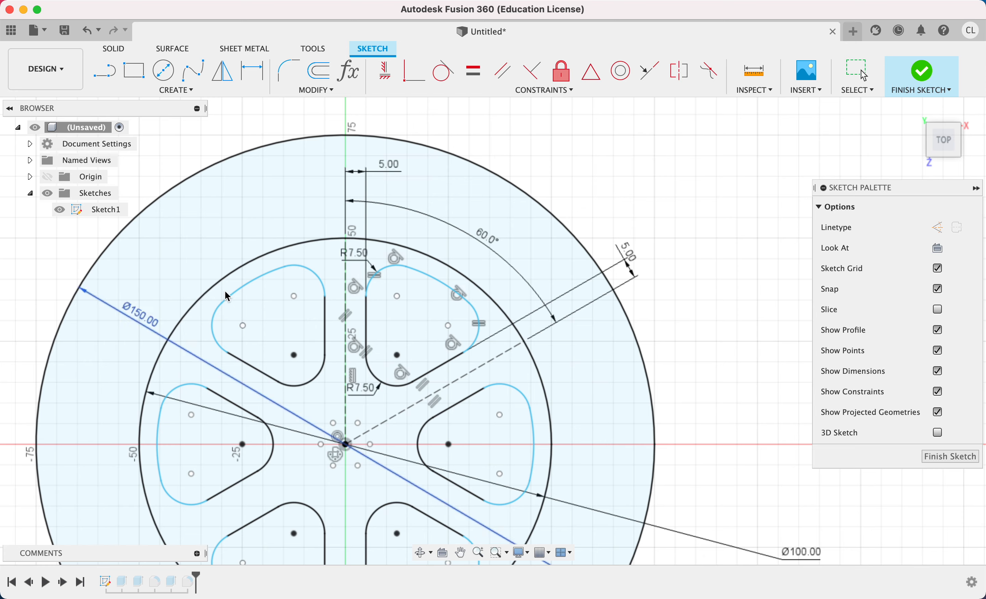
left_click(925, 73)
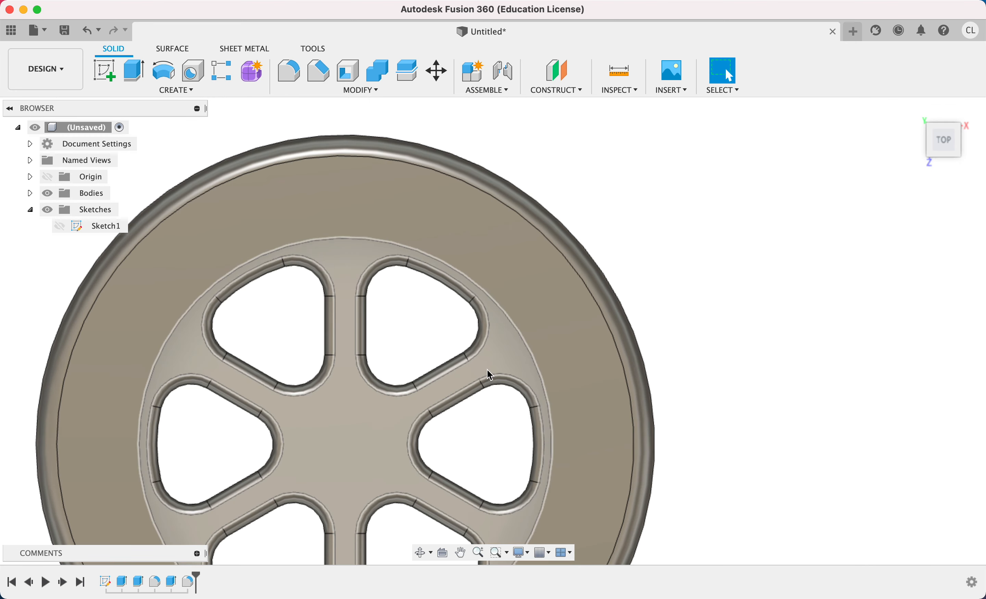
scroll(742, 275, "down", 2)
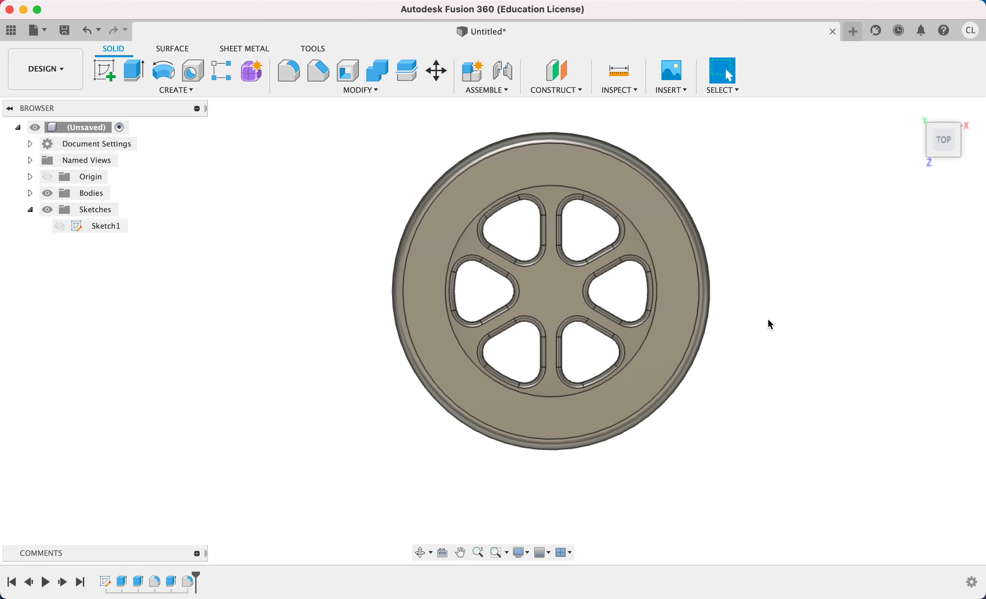
middle_click_drag(749, 336, 745, 291, "shift")
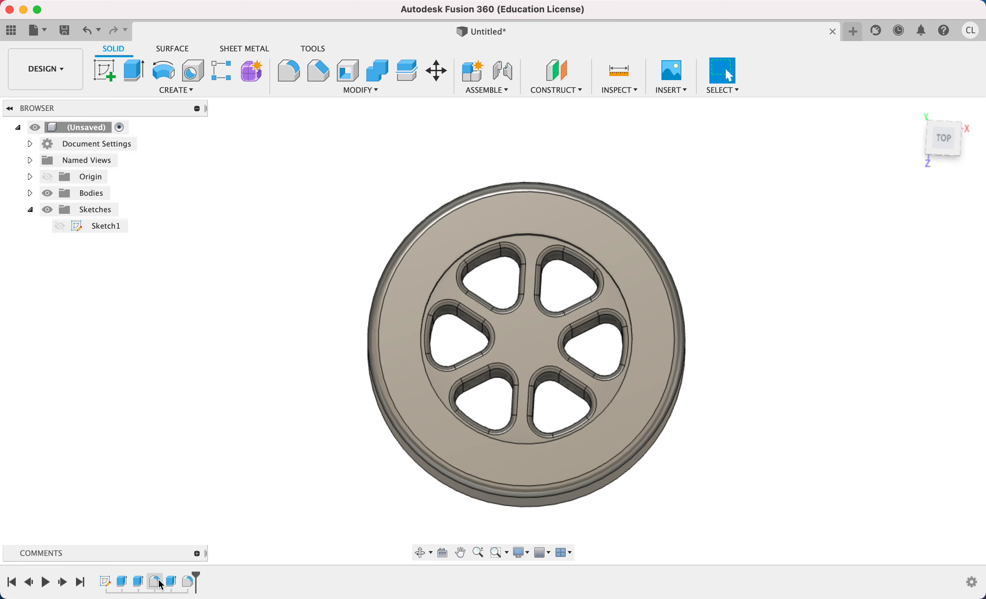
Reopen Sketch1 and set the angle between the two dashed construction lines of the original wedge to 45°.
double_click(113, 588)
scroll(599, 266, "up", 5)
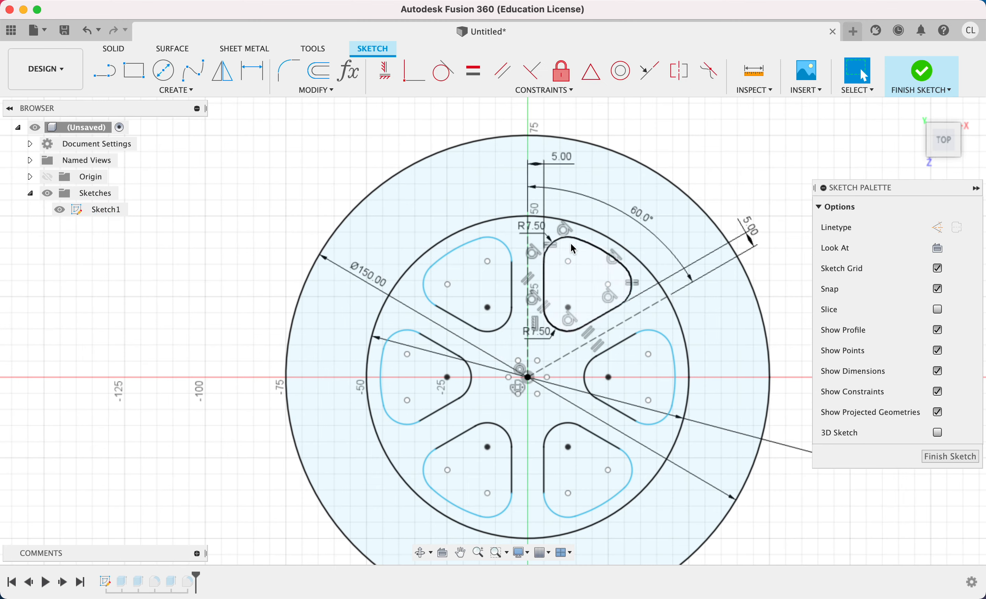
middle_click_drag(600, 265, 460, 247)
double_click(525, 182)
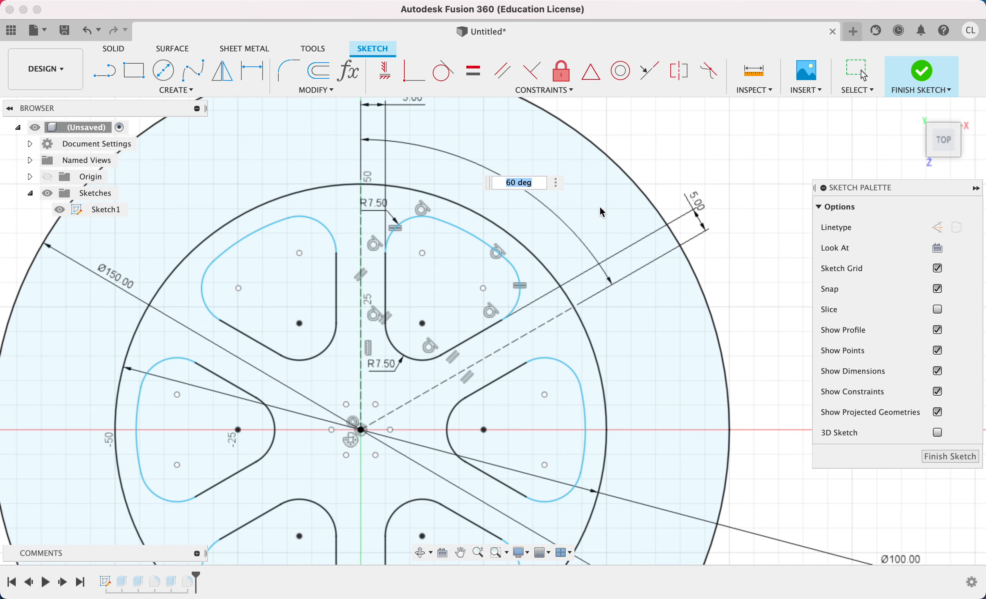
key("Return")
scroll(365, 332, "down", 3)
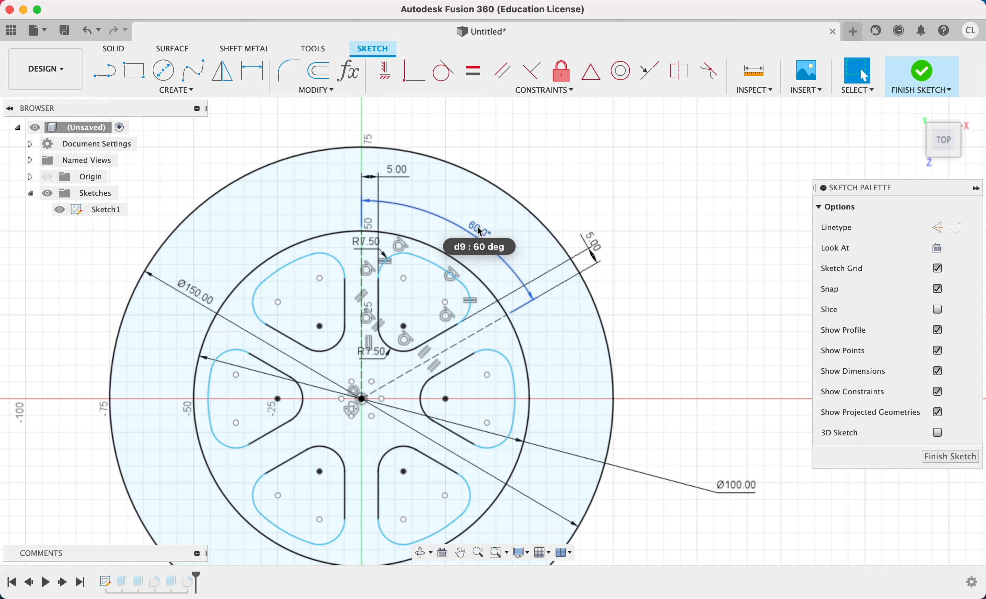
double_click(481, 233)
type("45")
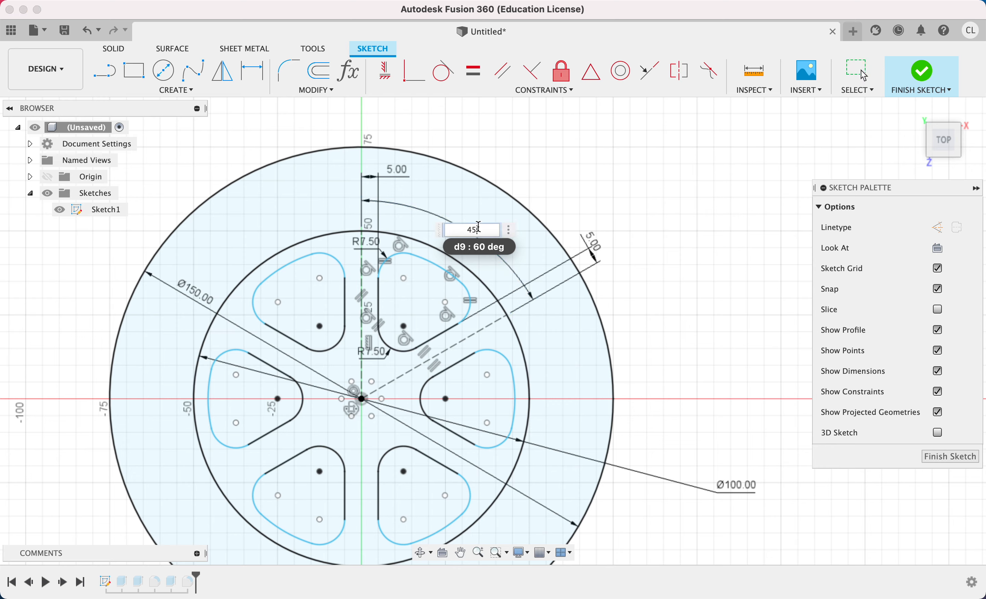
key("Return")
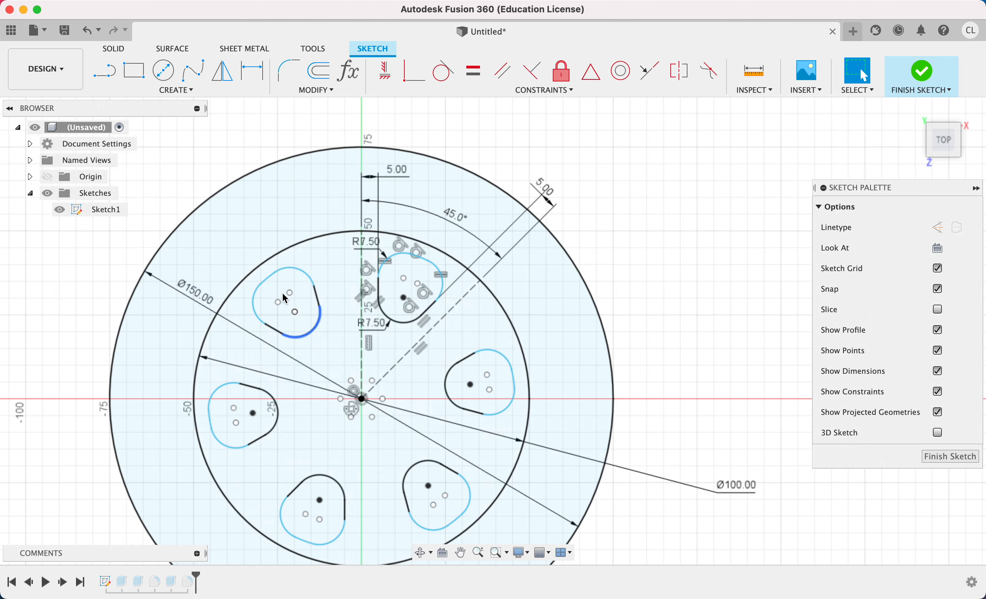
mouse_move(327, 348)
left_mouse_down()
mouse_move(239, 257)
mouse_move(252, 266)
left_mouse_up()
key("Escape")
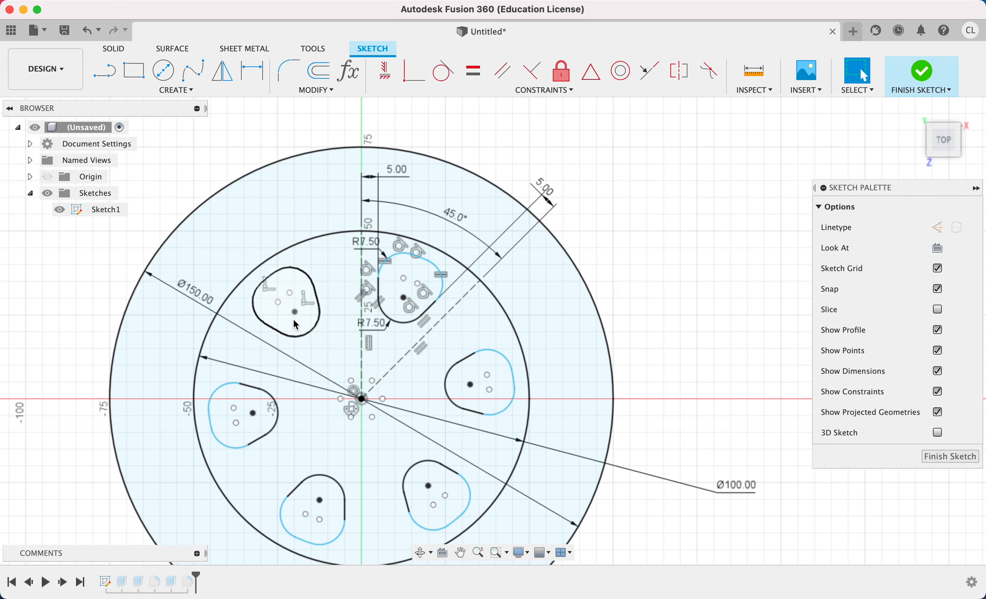
left_click_drag(333, 355, 262, 276)
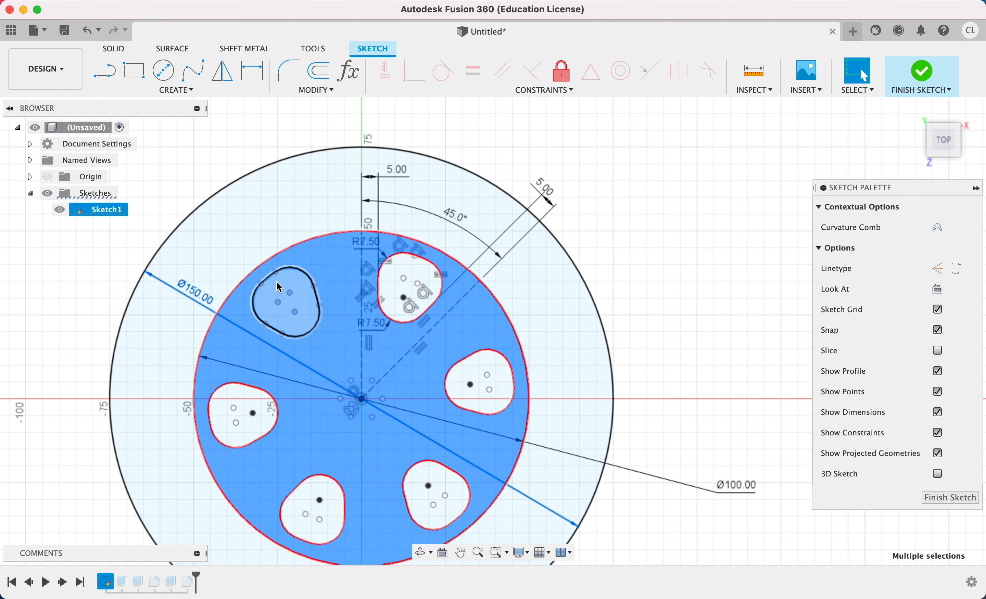
left_click(635, 248)
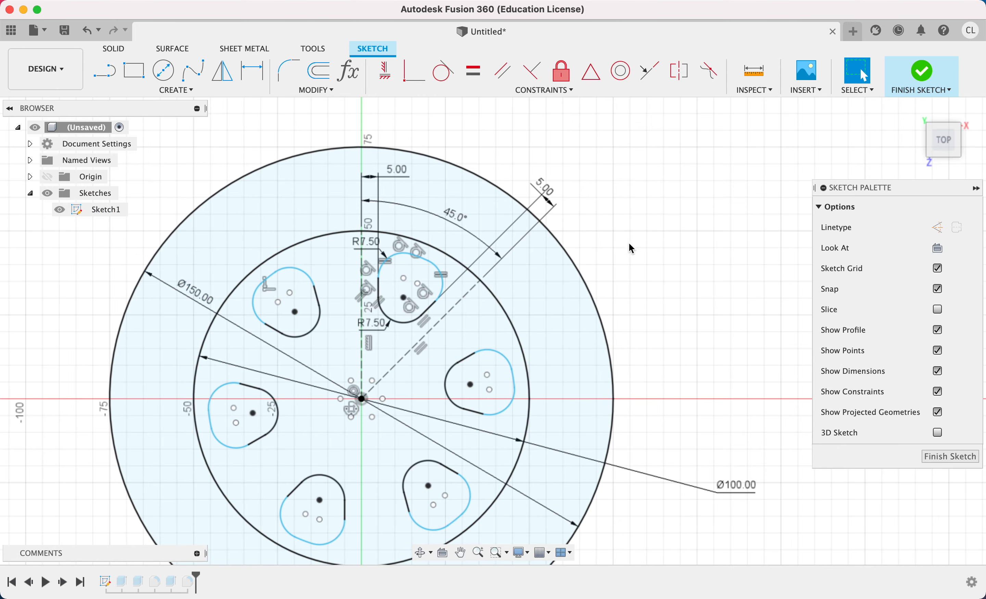
Set the original wedge's inner corner radius to 4 mm and its outer corner radius to 7 mm, and finish the sketch.
scroll(416, 283, "up", 4)
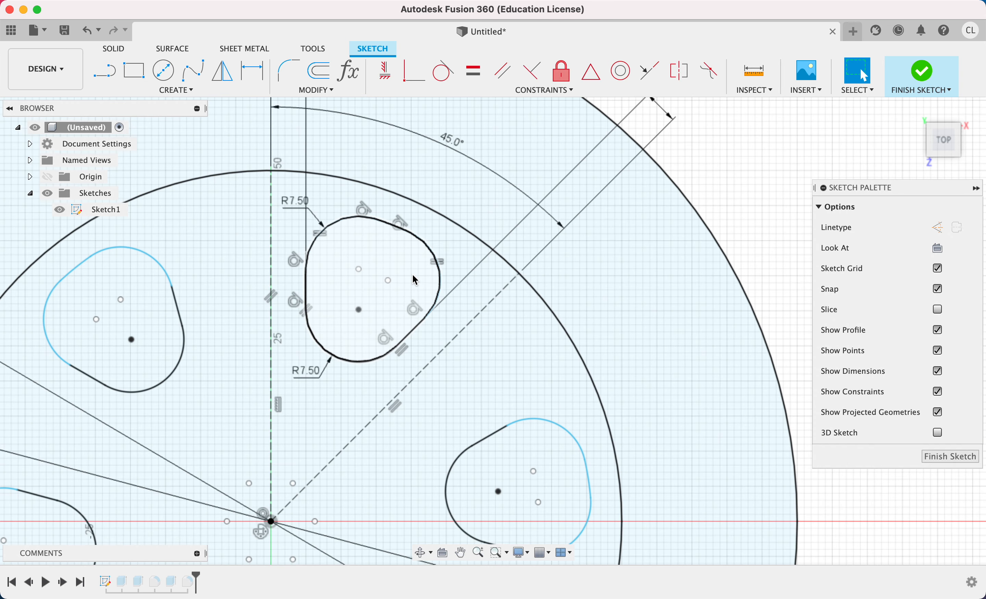
scroll(420, 279, "down", 2)
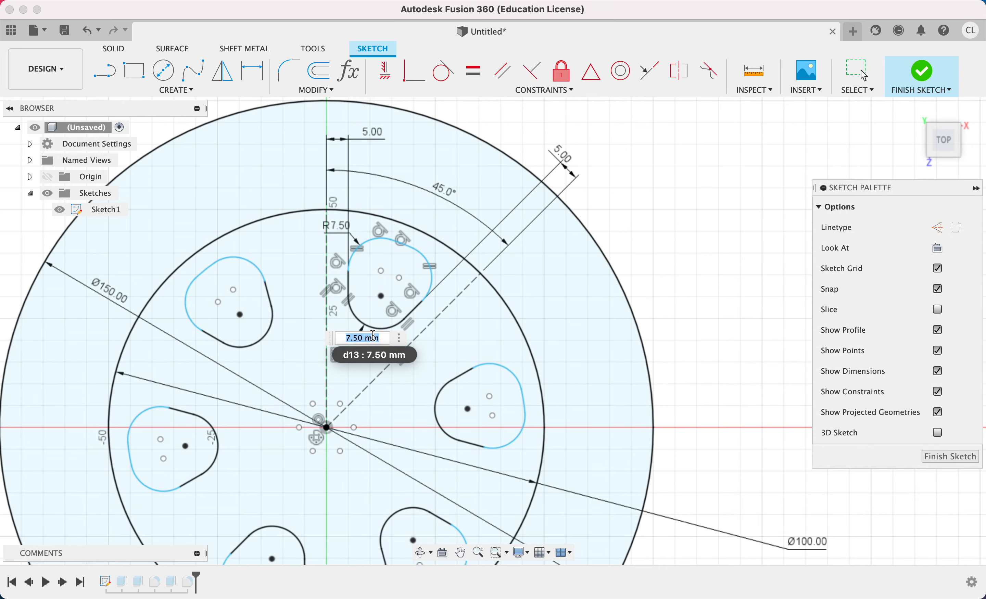
key("Return")
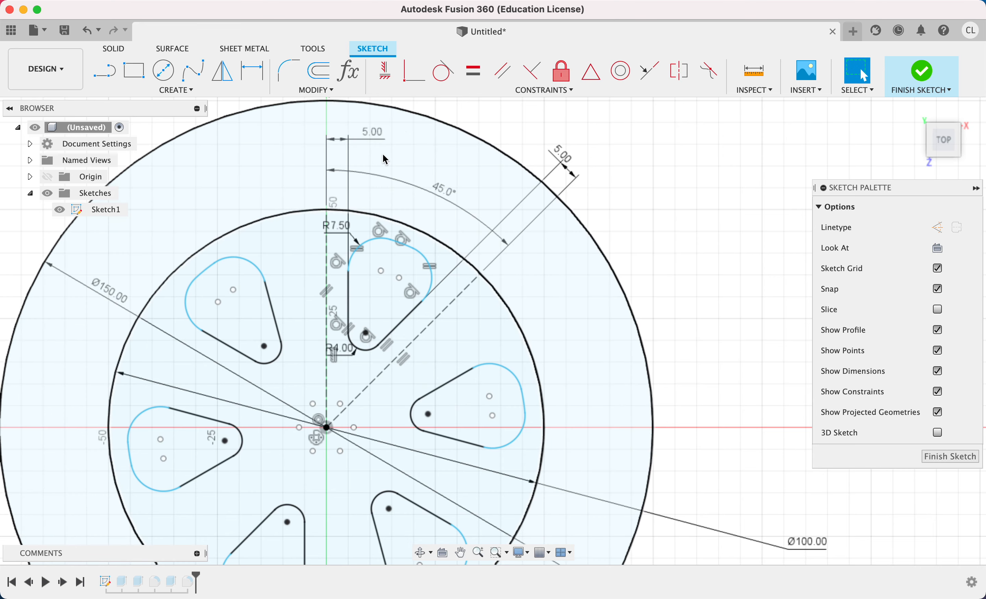
double_click(340, 227)
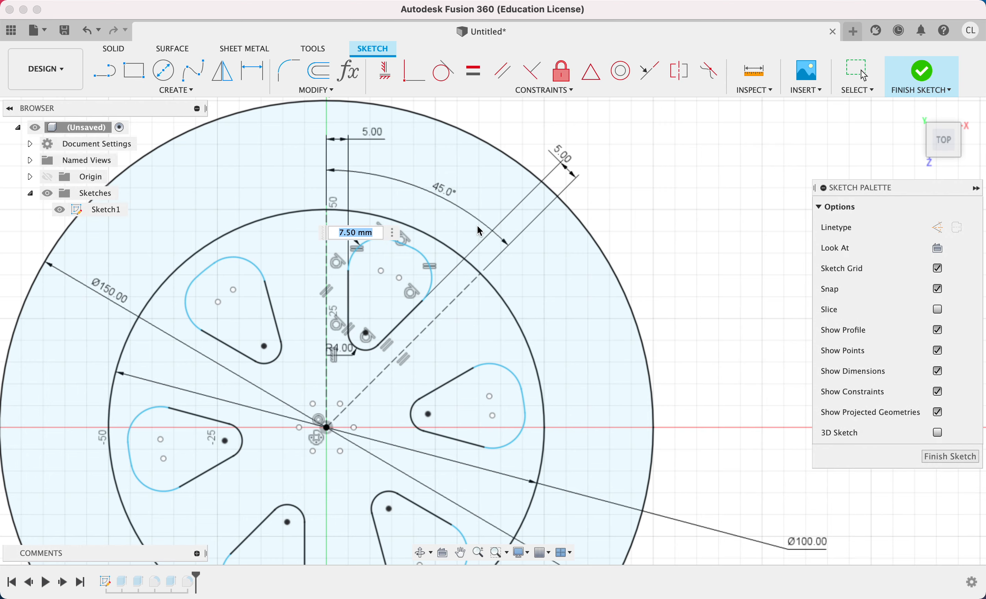
key("Return")
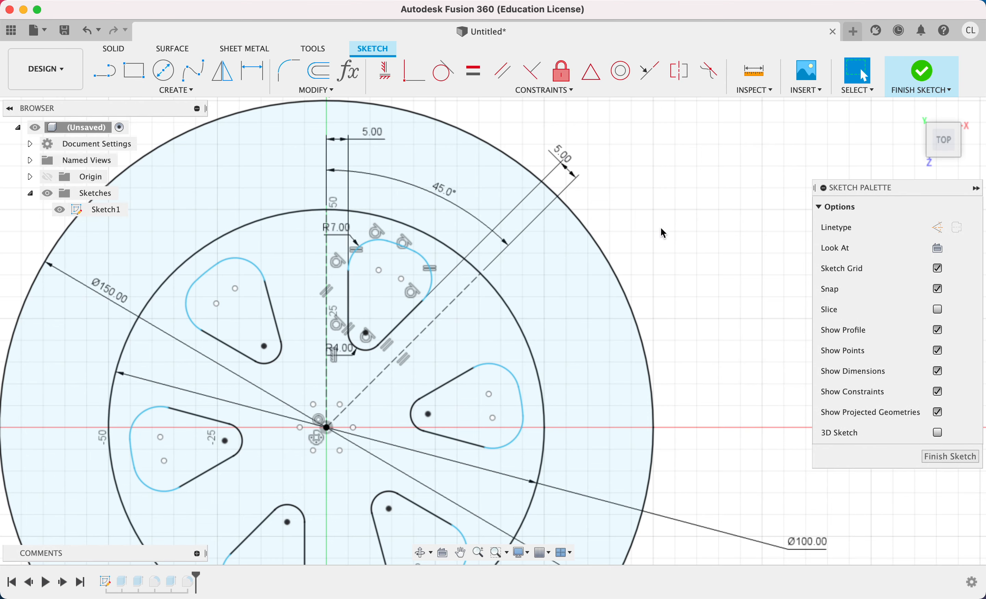
scroll(664, 233, "down", 3)
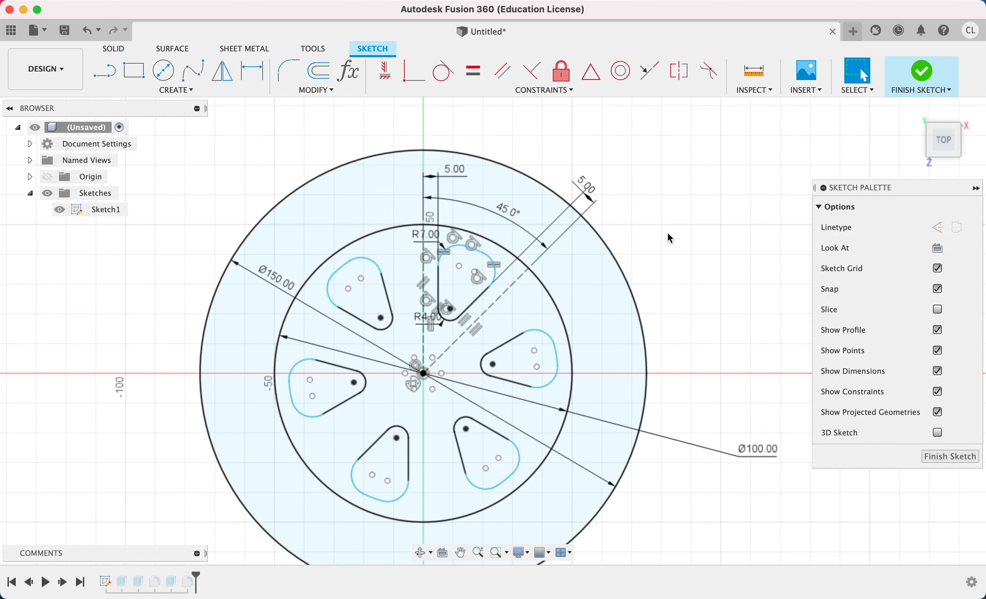
left_click(912, 82)
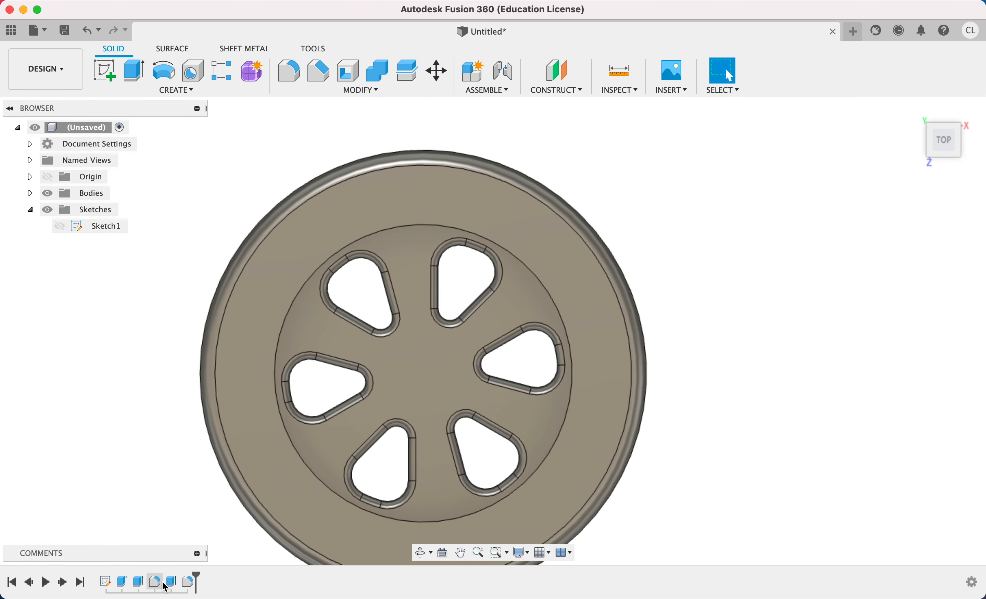
Edit the wedge cut's extrusion, deselecting the five patterned wedge profiles so only the original wedge is cut.
double_click(165, 585)
left_click(375, 298)
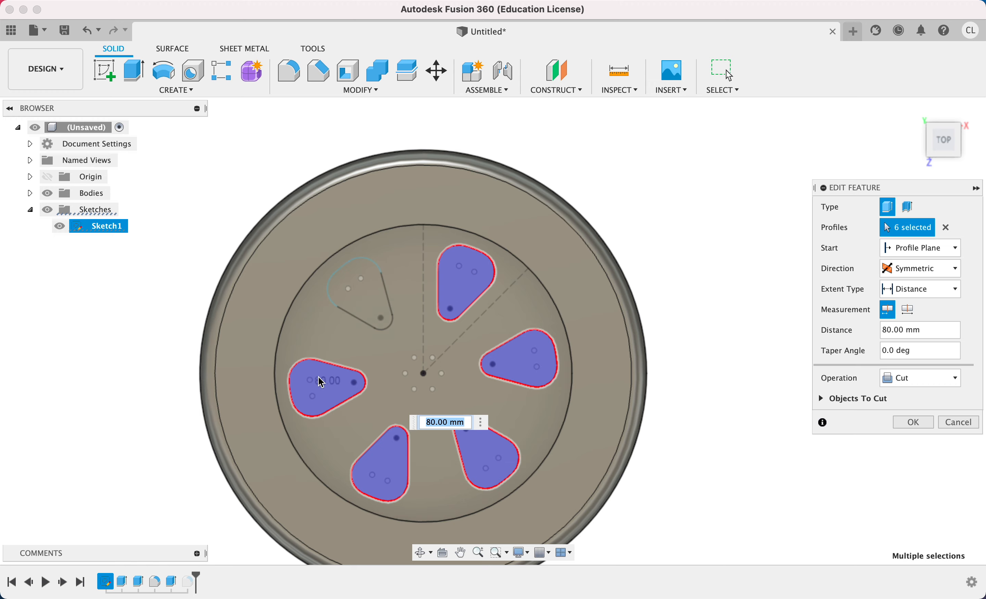
left_click(322, 382)
left_click(389, 463)
left_click(494, 462)
left_click(506, 368)
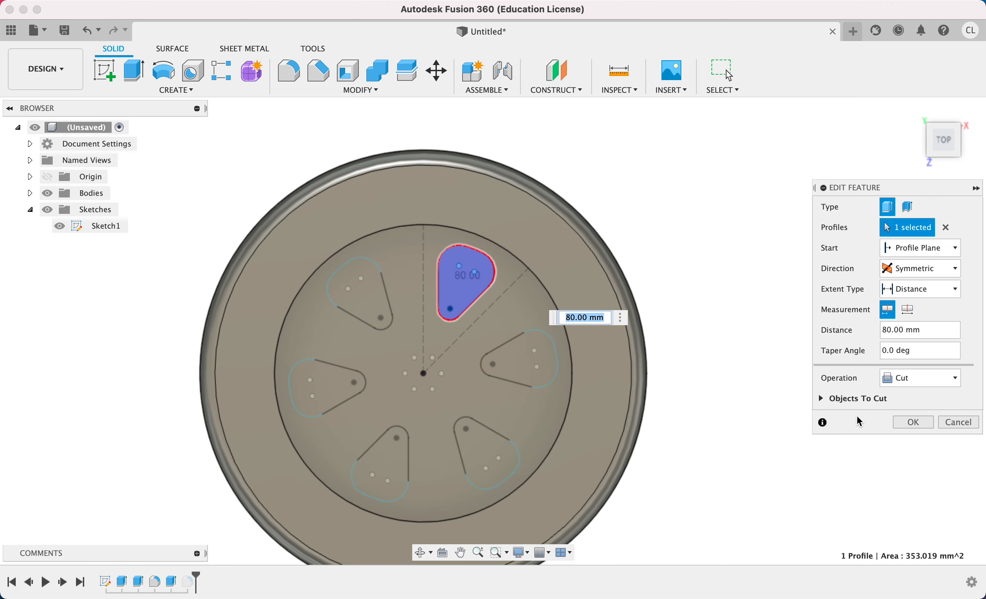
left_click(917, 422)
middle_click_drag(635, 335, 478, 277, "shift")
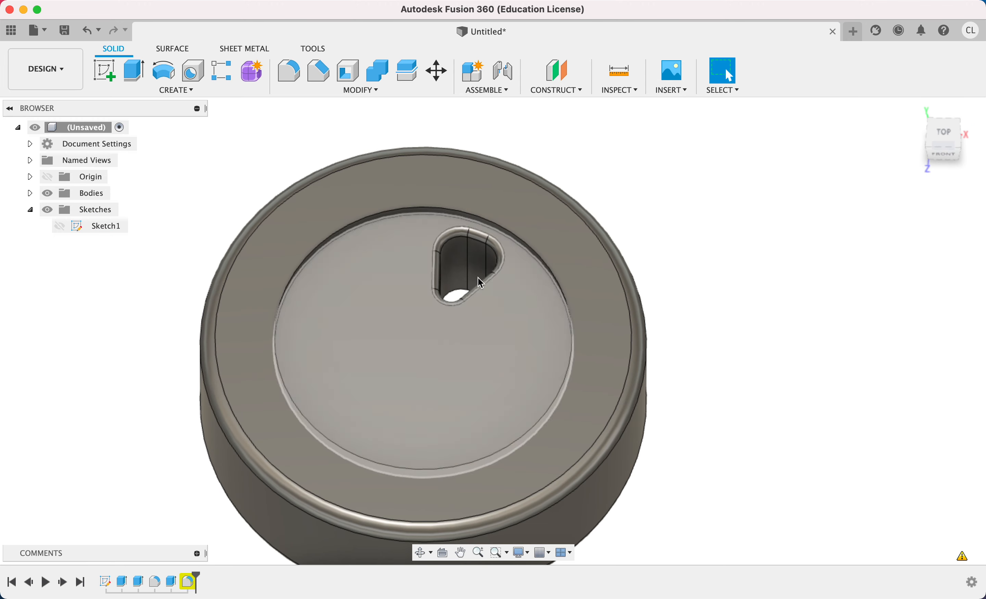
Delete the last fillet feature, which rounds the wedge cutout edges.
left_click(190, 581)
key("Delete")
left_click(707, 240)
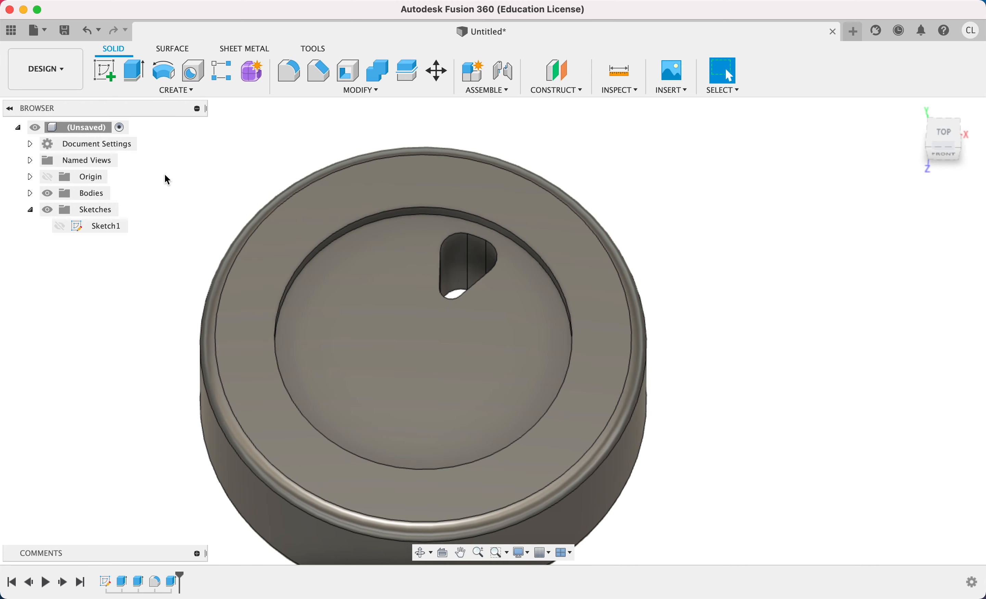
Fillet the upper edge loop of the single wedge cutout with a constant 4 mm radius.
key("f")
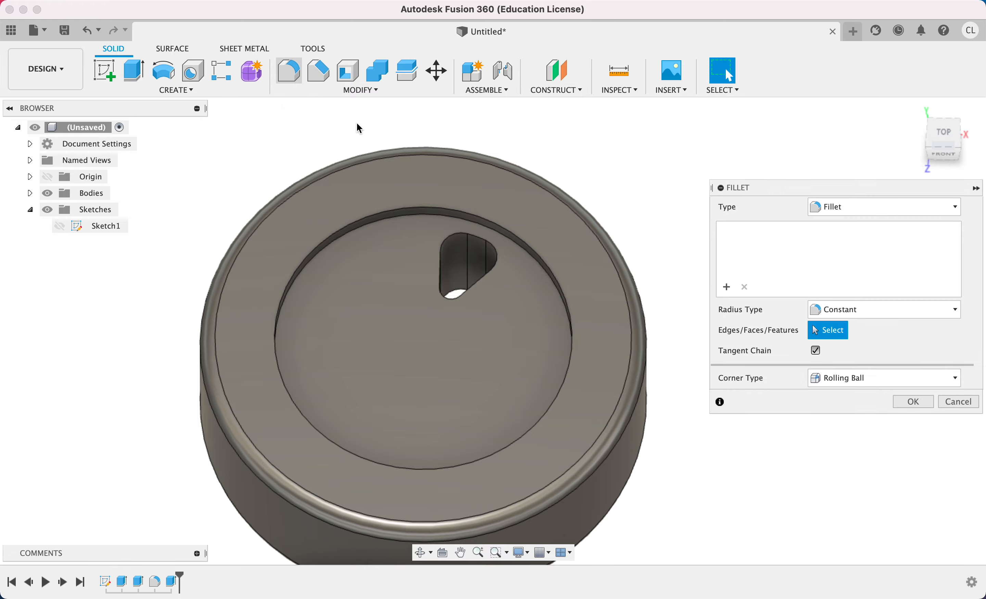
scroll(458, 236, "up", 3)
left_click(458, 235)
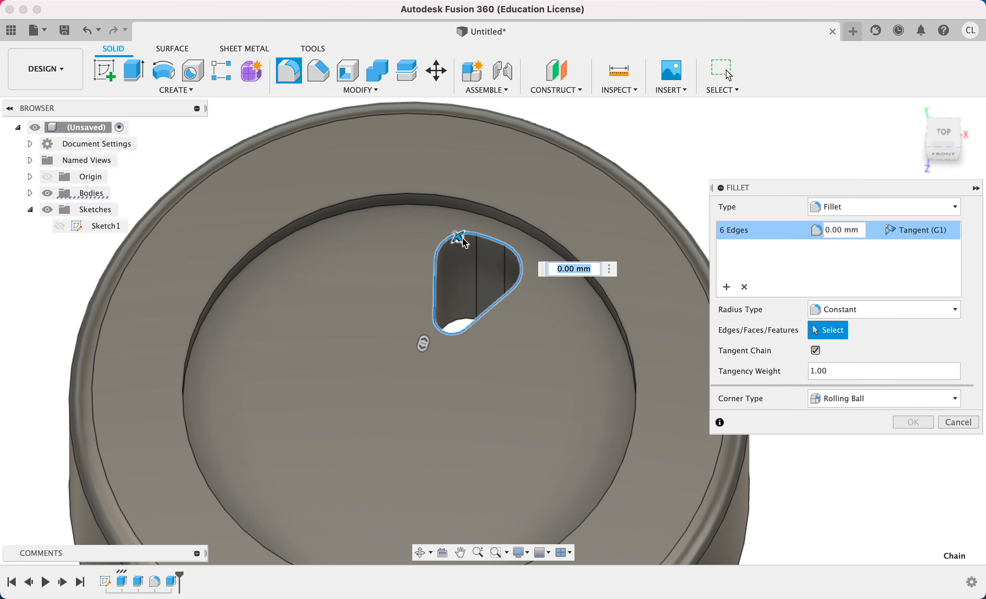
left_click_drag(458, 235, 459, 237)
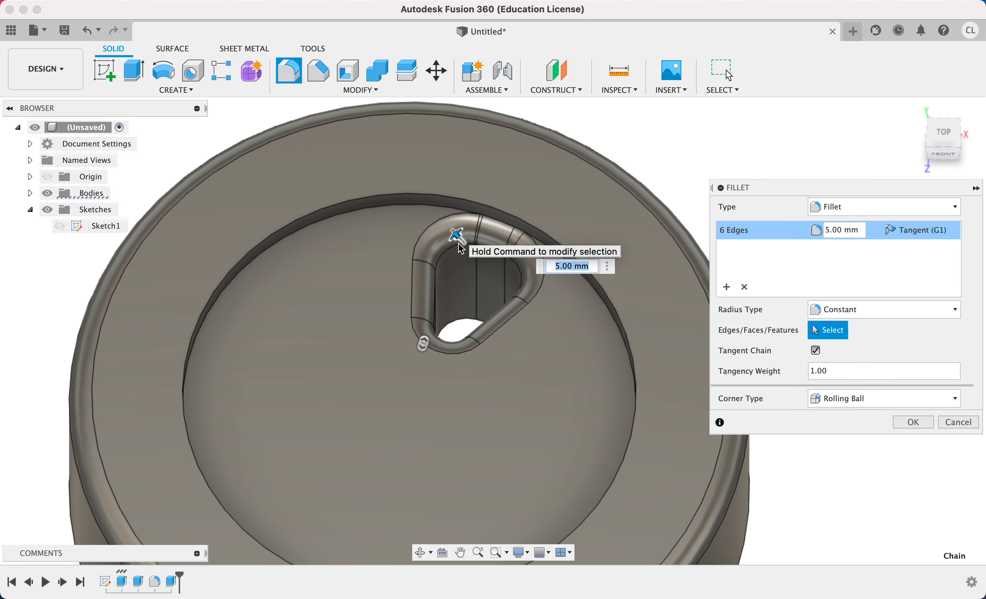
middle_click_drag(481, 279, 466, 154, "shift")
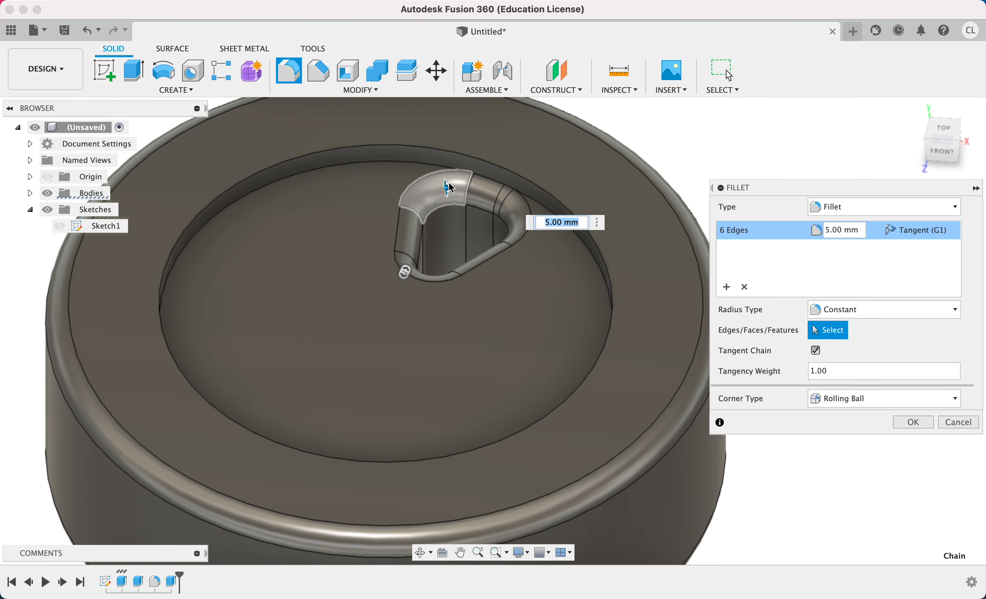
left_click_drag(447, 186, 439, 190)
scroll(447, 189, "up", 5)
scroll(387, 259, "down", 4)
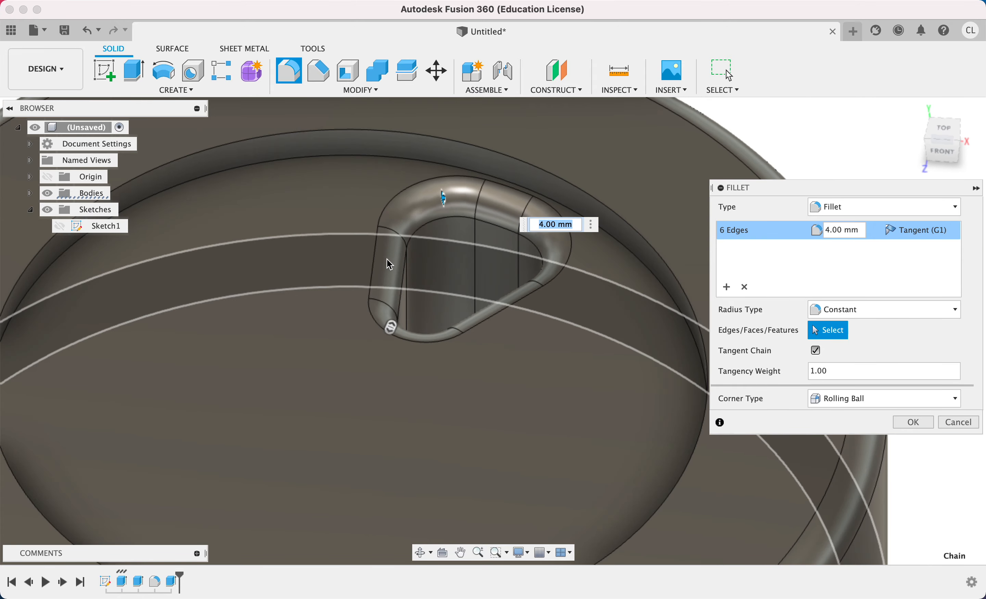
scroll(387, 259, "down", 3)
middle_click_drag(385, 260, 378, 299, "shift")
scroll(378, 299, "down", 5)
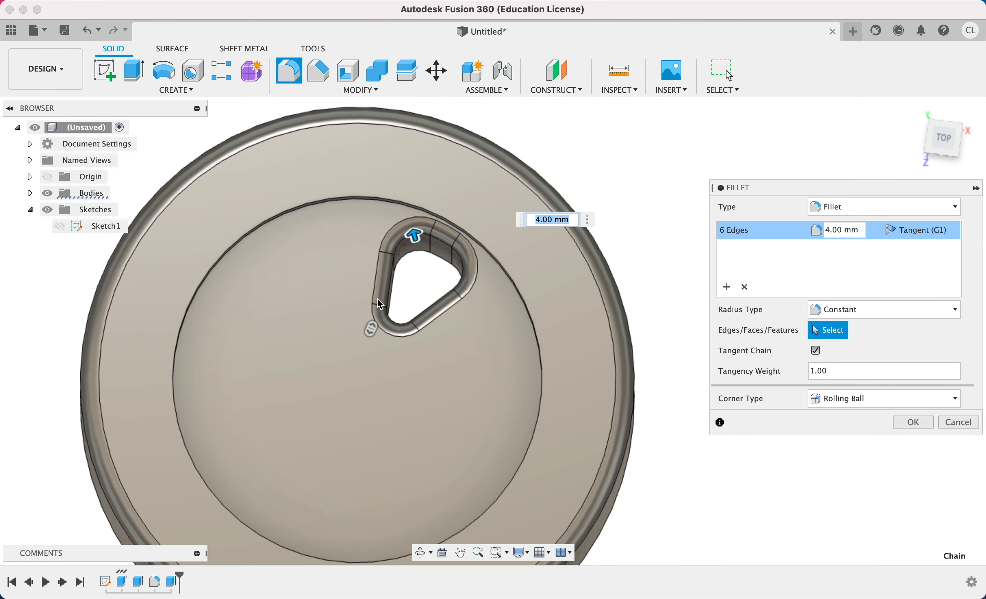
scroll(380, 303, "down", 2)
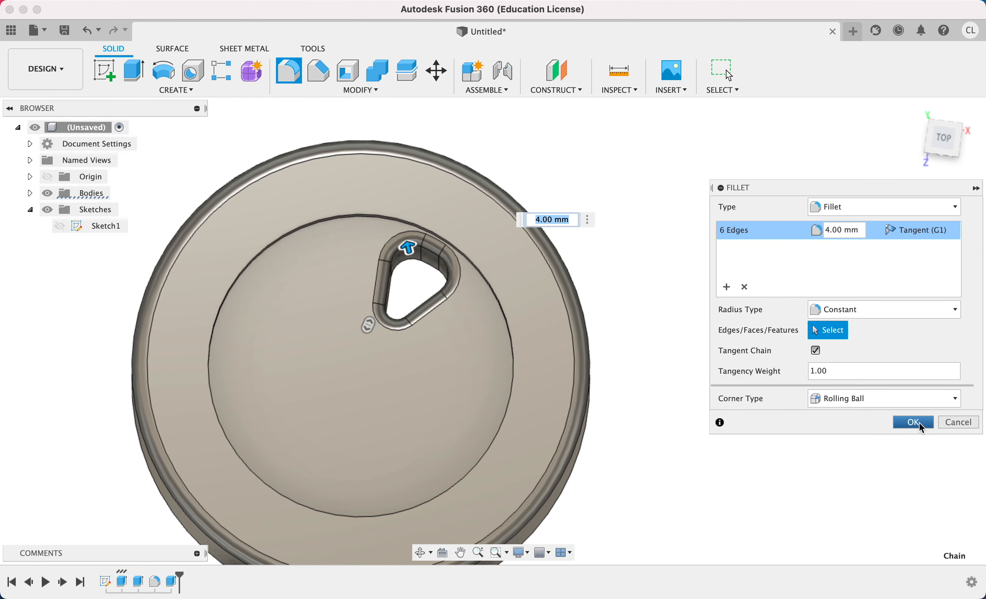
left_click(910, 424)
Start a circular pattern with the object type set to Faces.
left_click(177, 90)
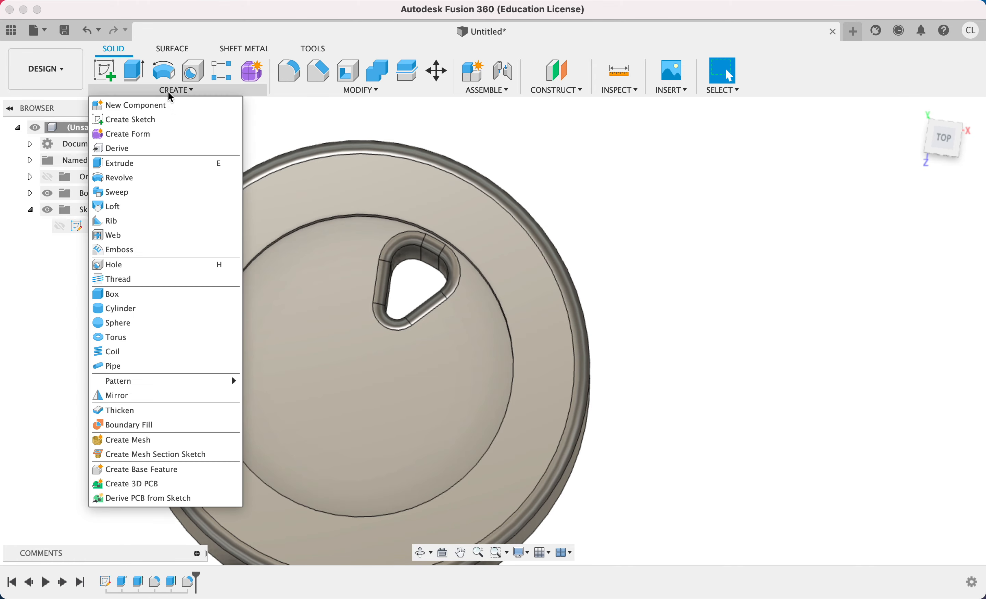
mouse_move(218, 381)
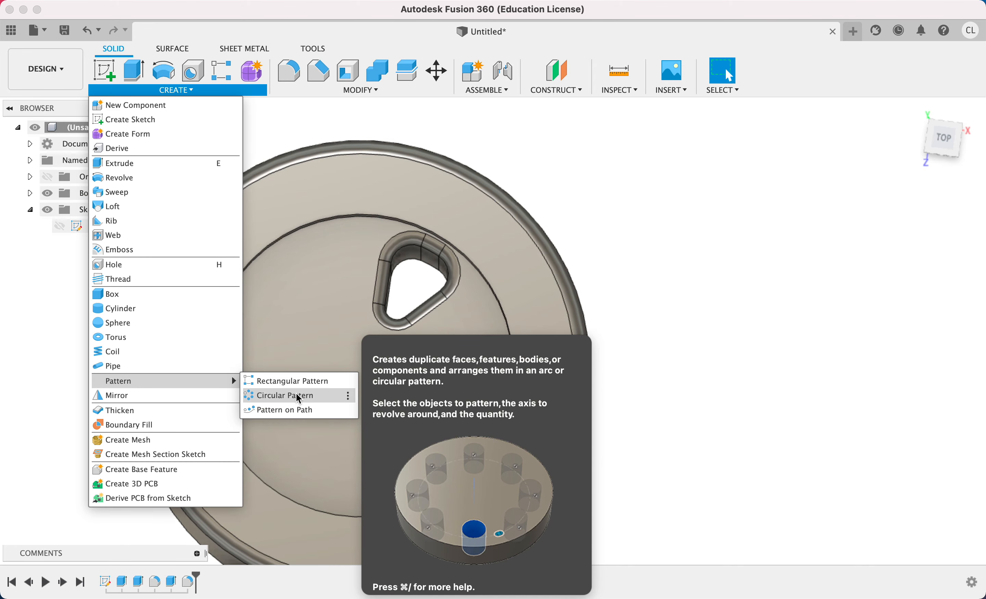
left_click(291, 396)
scroll(449, 257, "up", 5)
middle_click_drag(449, 258, 404, 277, "shift")
left_click(944, 215)
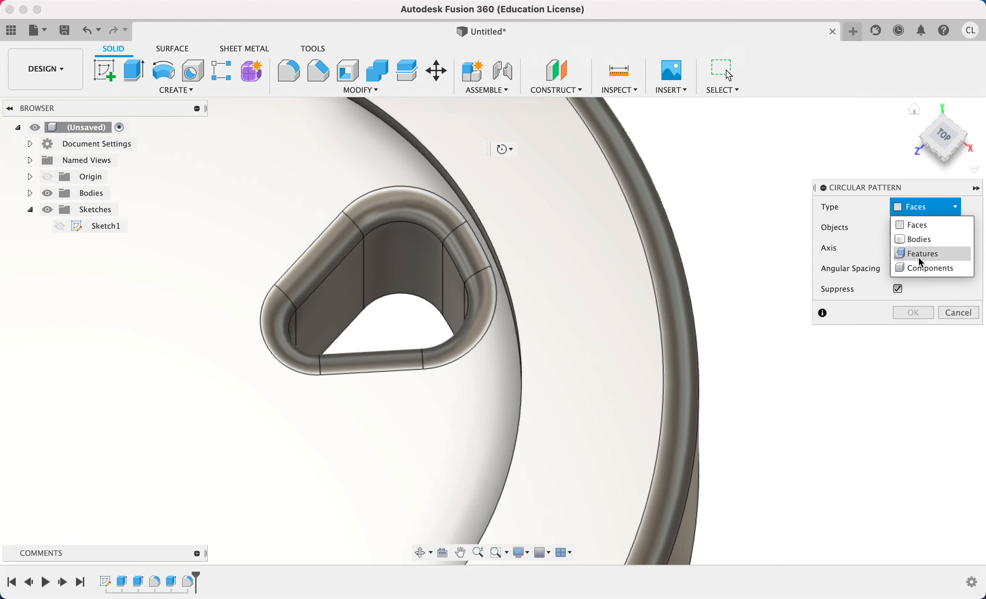
left_click(921, 228)
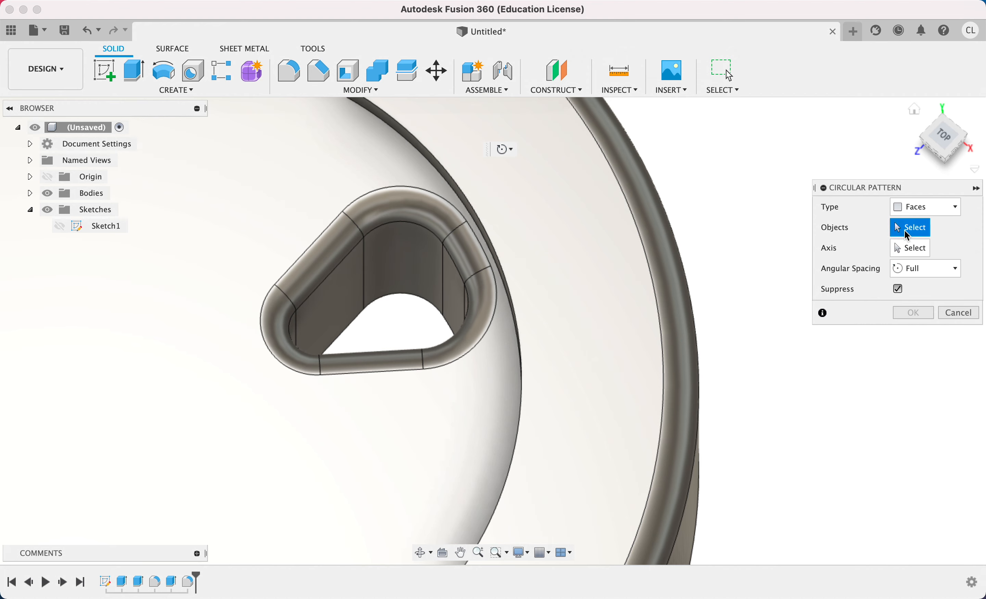
Select all 12 faces of the wedge cutout, both inner walls and fillets, as the pattern objects.
left_click(402, 254)
left_click(412, 218)
left_click(328, 248)
left_click(316, 297)
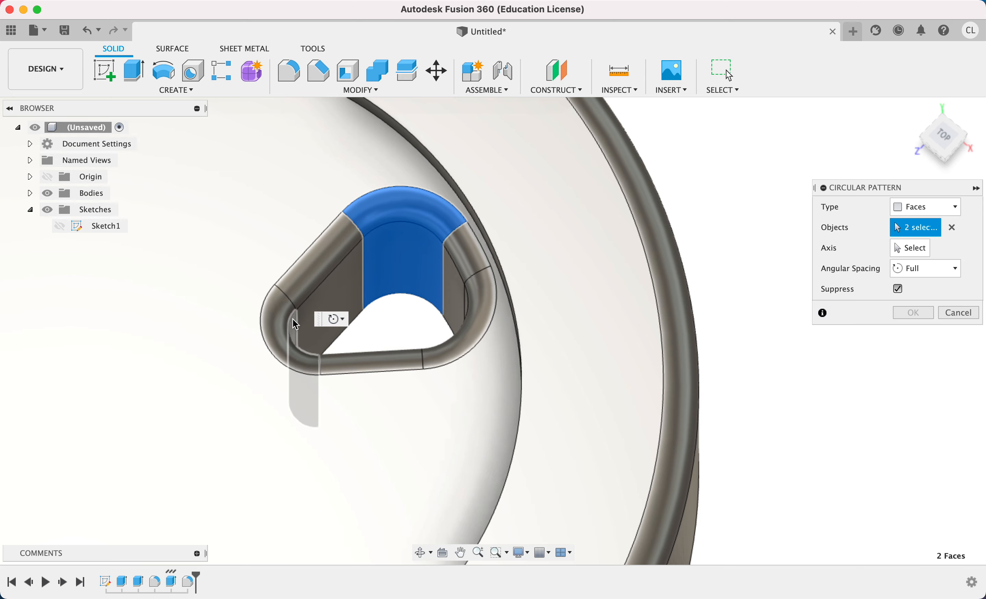
middle_click_drag(401, 275, 306, 241, "shift")
left_click(304, 236)
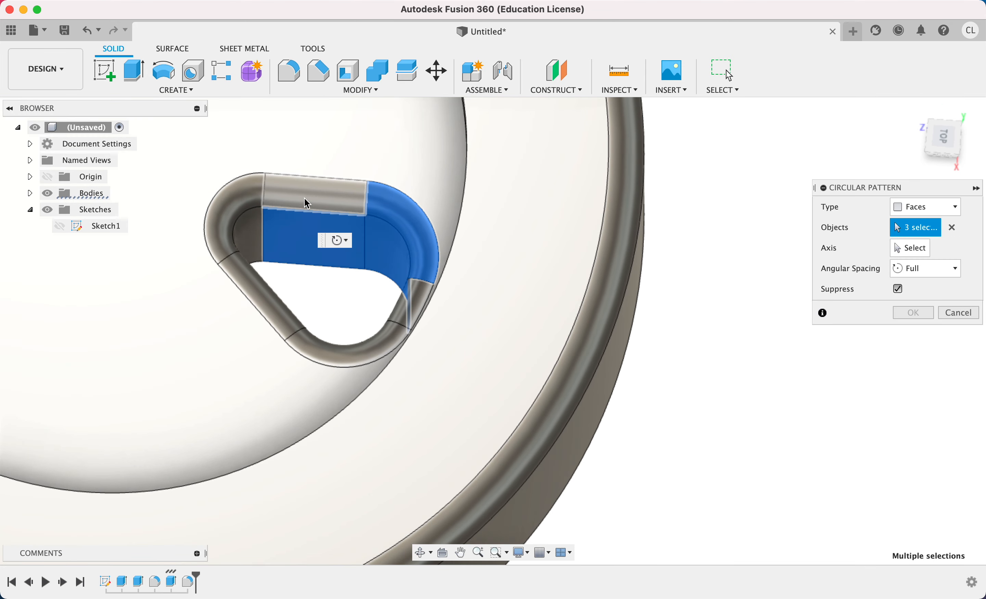
left_click(302, 200)
left_click(232, 208)
left_click(244, 236)
left_click(246, 274)
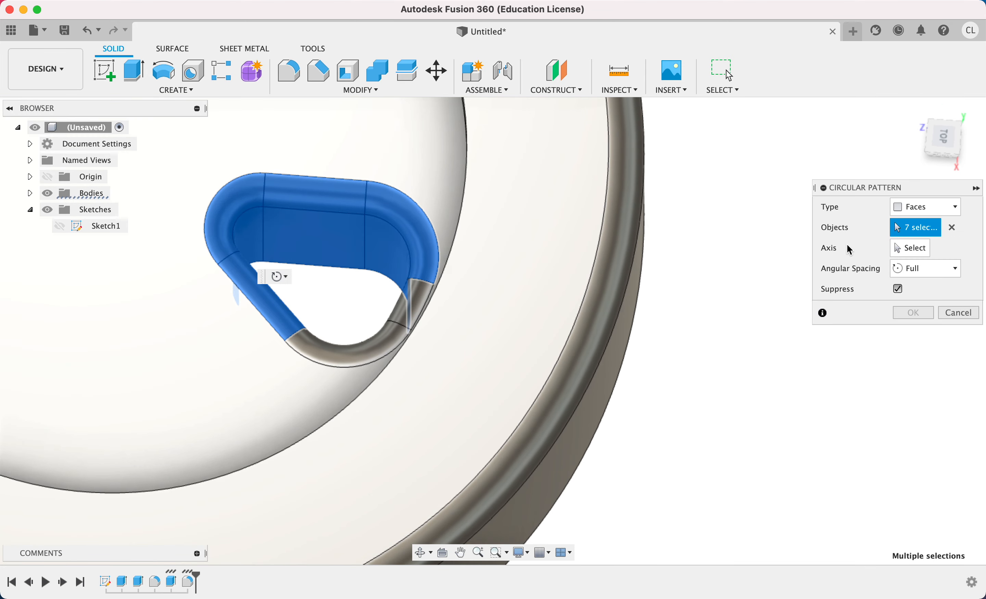
left_click(925, 207)
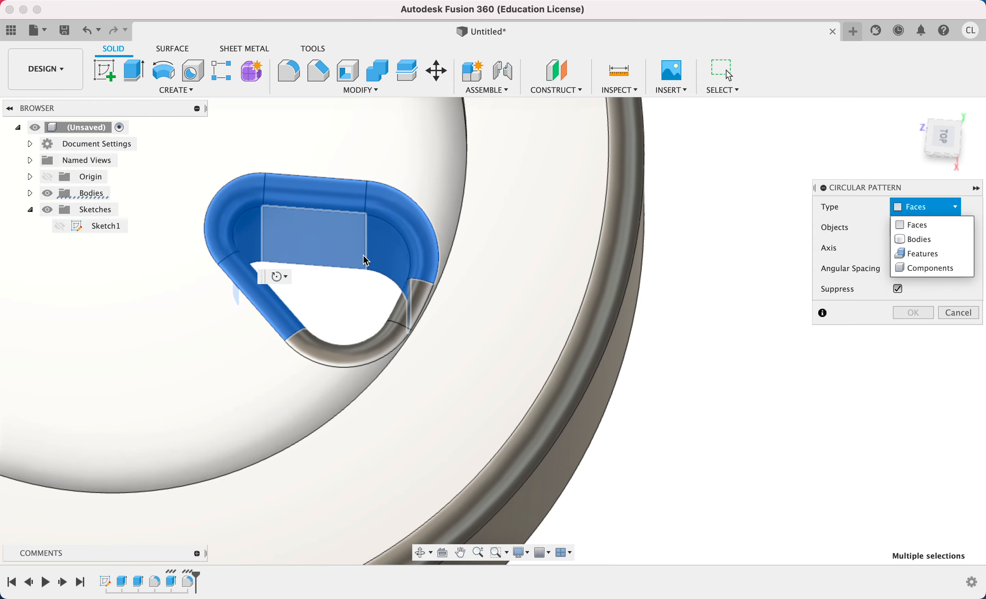
middle_click_drag(366, 260, 486, 255, "shift")
left_click(453, 194)
left_click(453, 171)
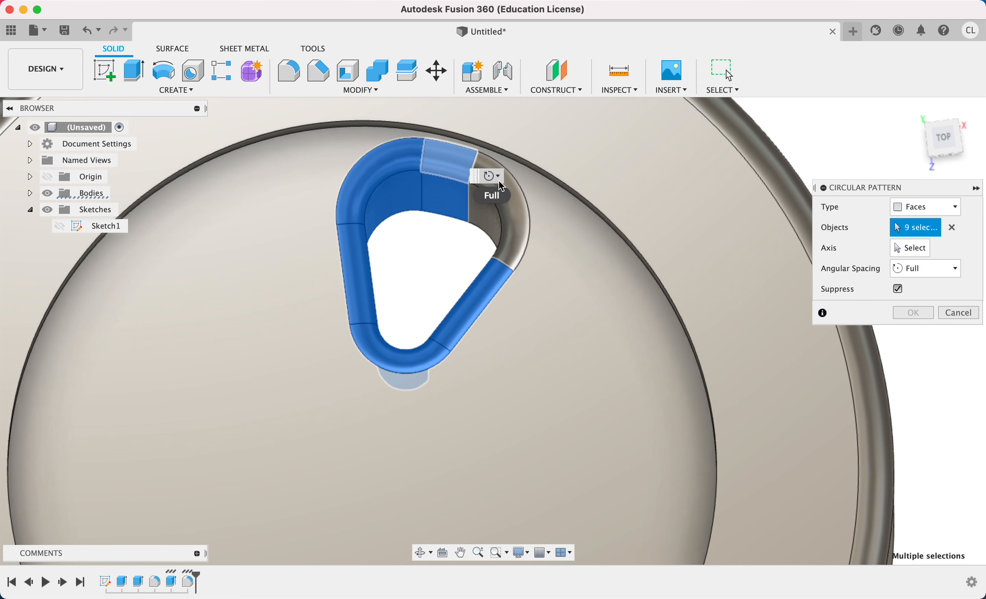
left_click(523, 219)
left_click(496, 226)
middle_click_drag(294, 262, 397, 238, "shift")
left_click(341, 181)
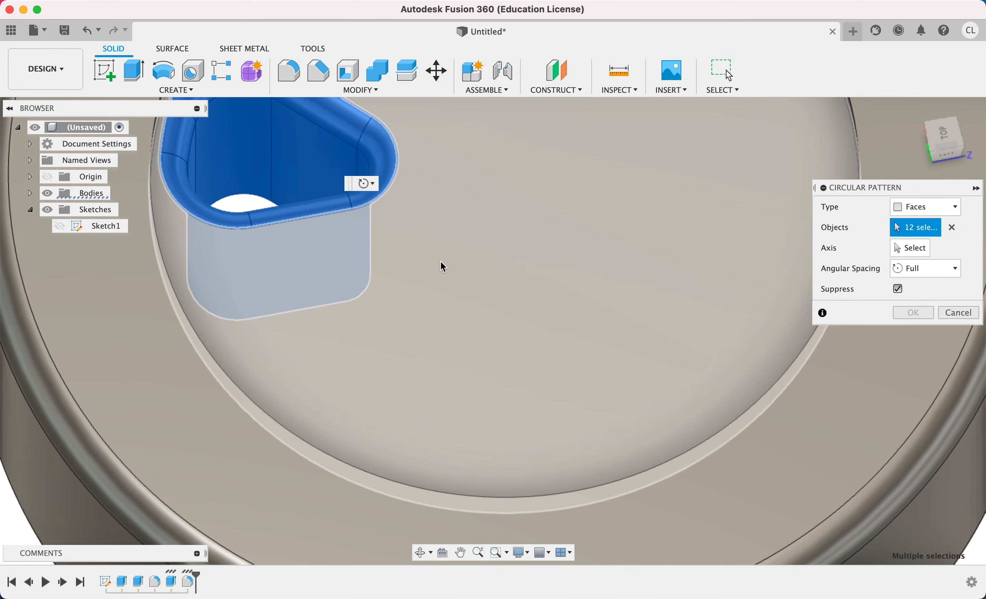
scroll(455, 247, "down", 5)
middle_click_drag(507, 223, 353, 325, "shift")
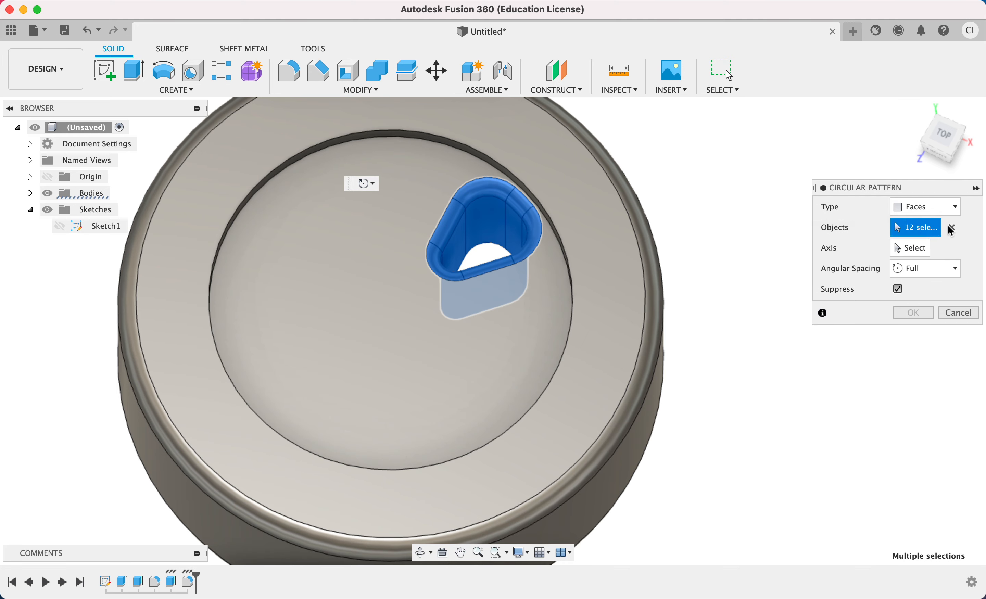
Pattern the selected cutout faces around the wheel's outer cylindrical face as axis, with full angular spacing and a quantity of 8.
left_click(905, 251)
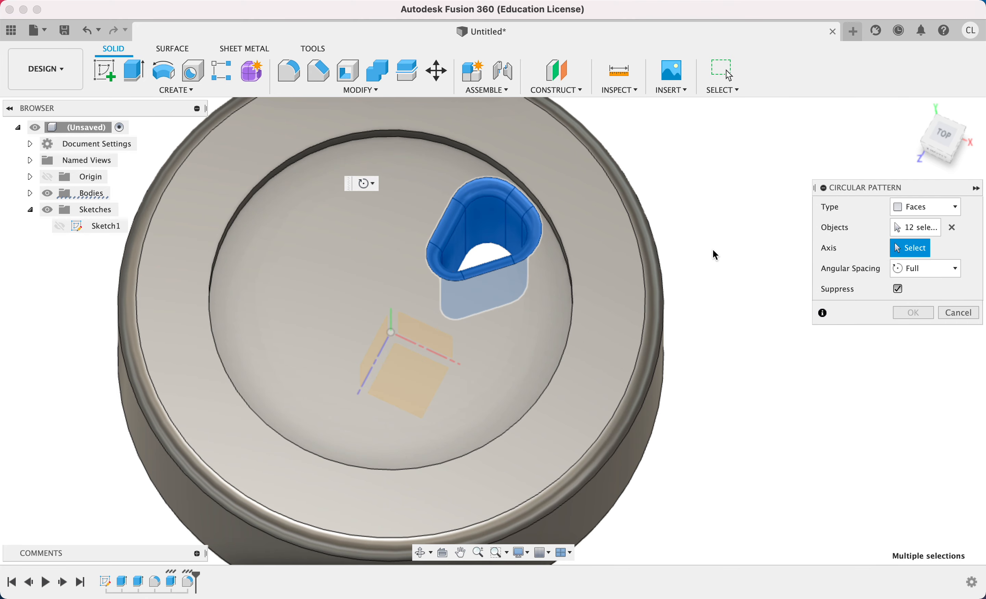
middle_click_drag(469, 346, 466, 302, "shift")
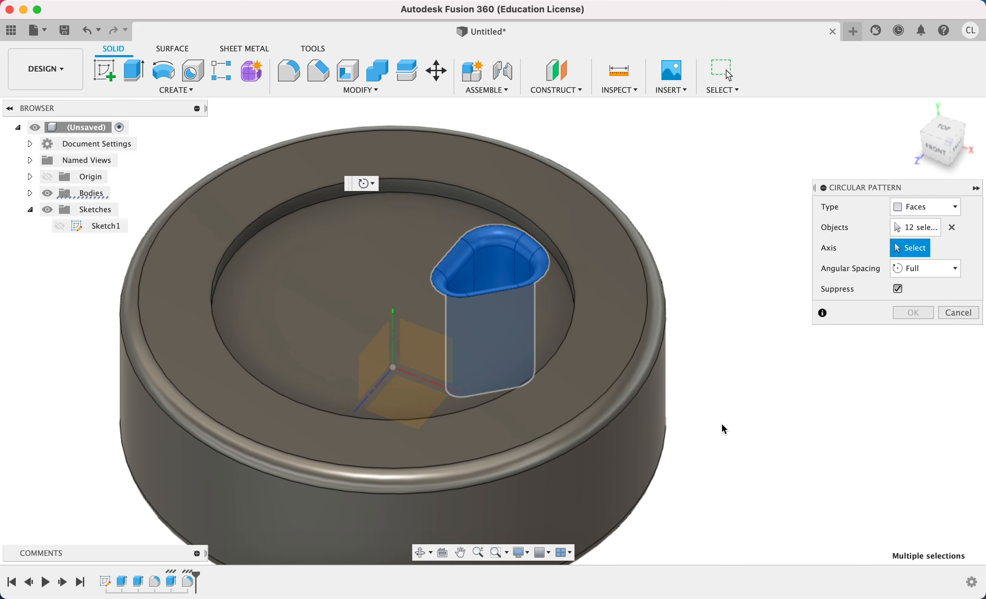
middle_click_drag(663, 427, 611, 359)
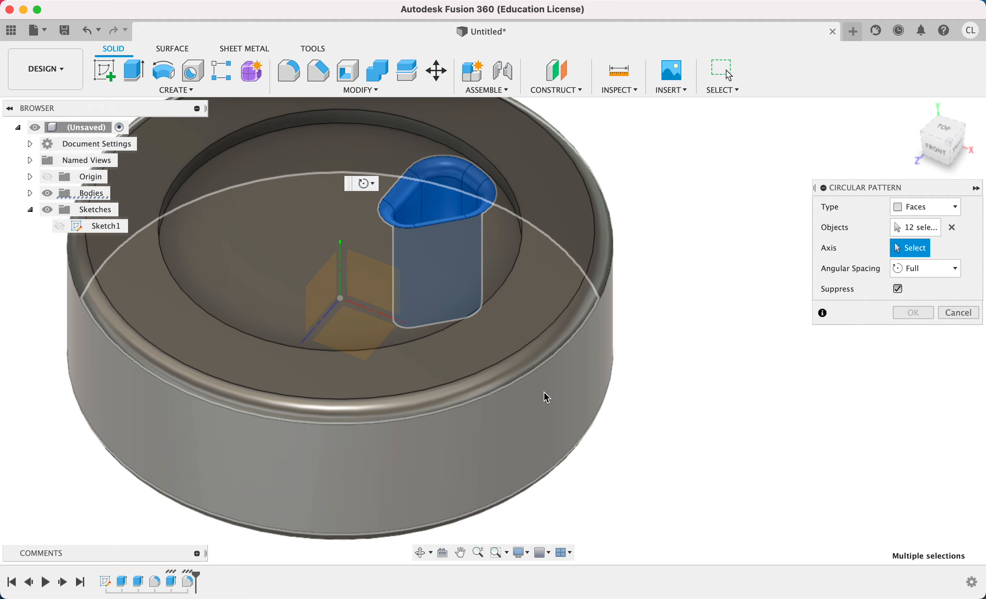
left_click(612, 348)
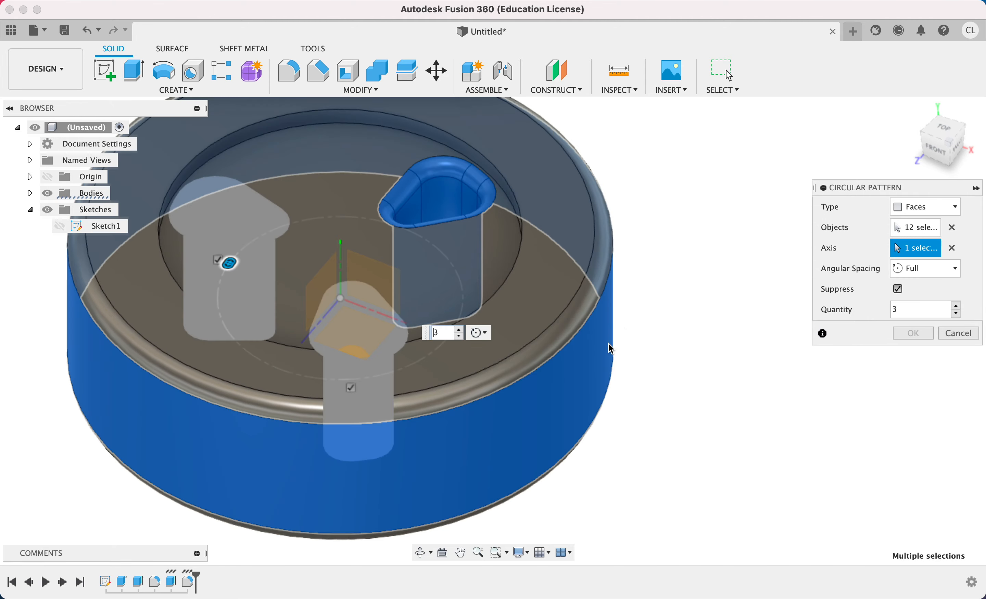
mouse_move(519, 221)
middle_mouse_down("shift")
mouse_move(522, 269)
mouse_move(524, 236)
middle_mouse_up("shift")
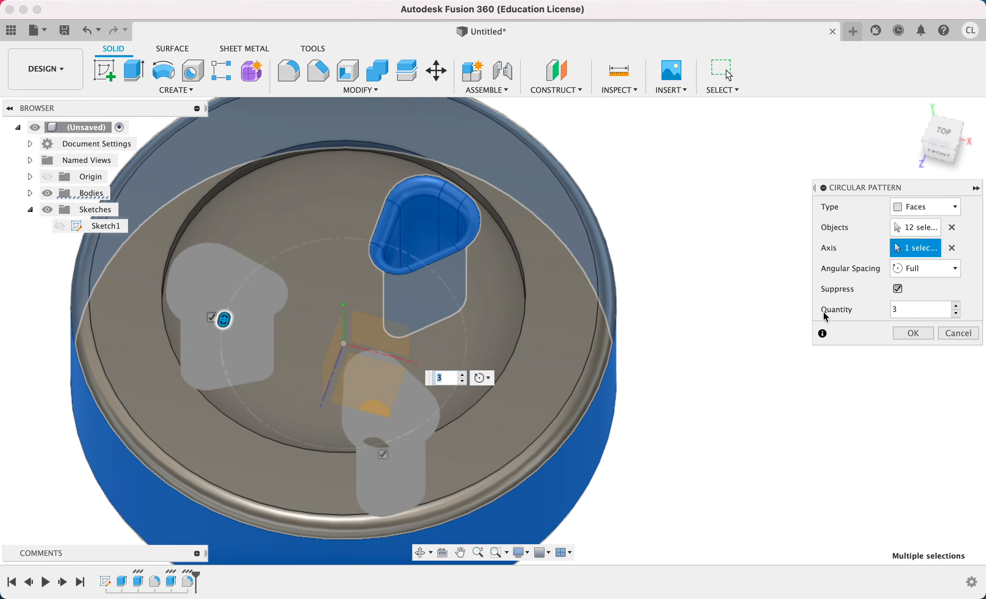
left_click(915, 315)
key("Return")
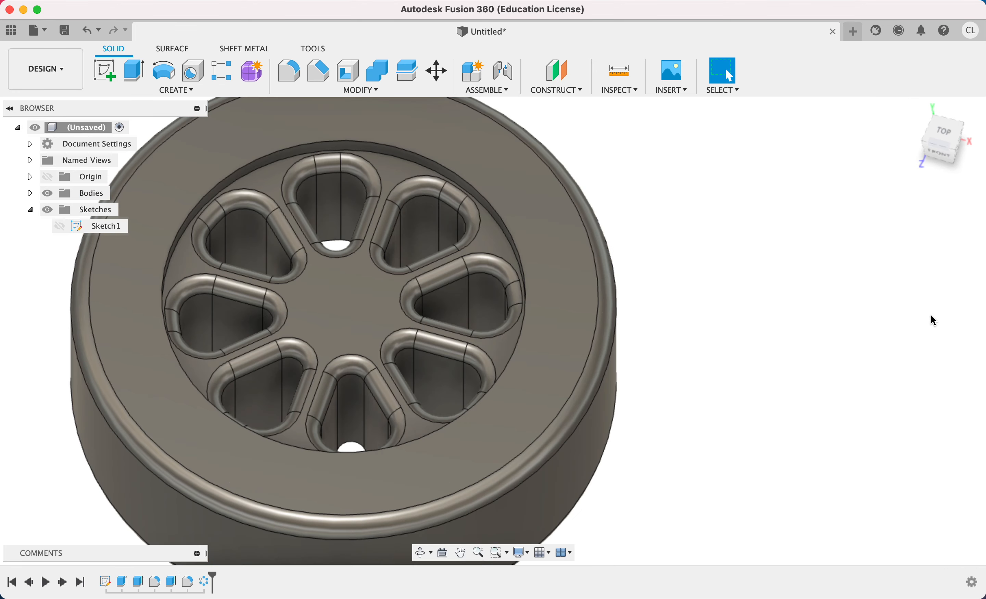
scroll(693, 317, "up", 1)
middle_click_drag(694, 317, 568, 333, "shift")
scroll(686, 343, "down", 3)
scroll(686, 343, "down", 2)
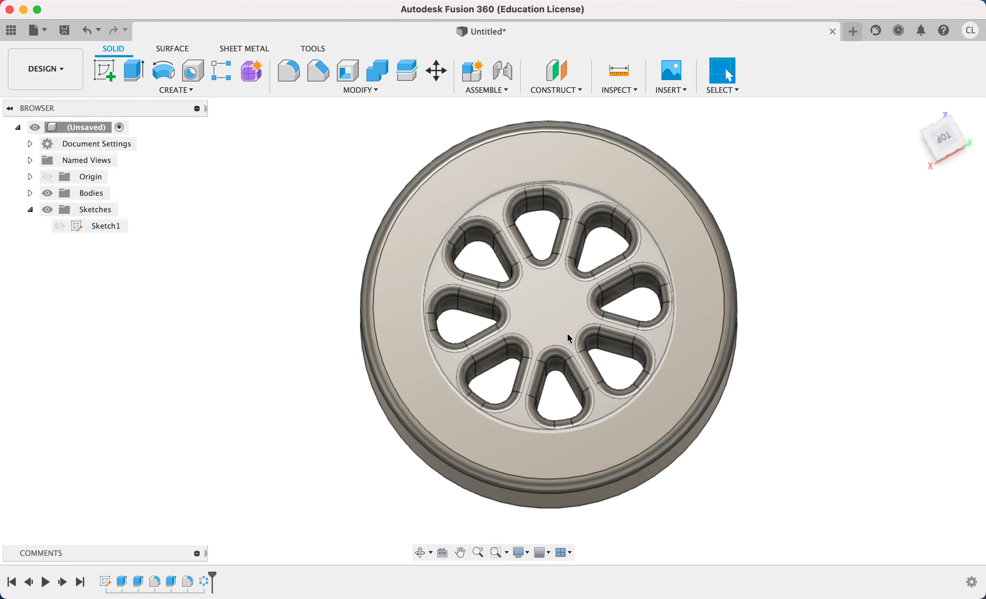
middle_click_drag(667, 313, 592, 299, "shift")
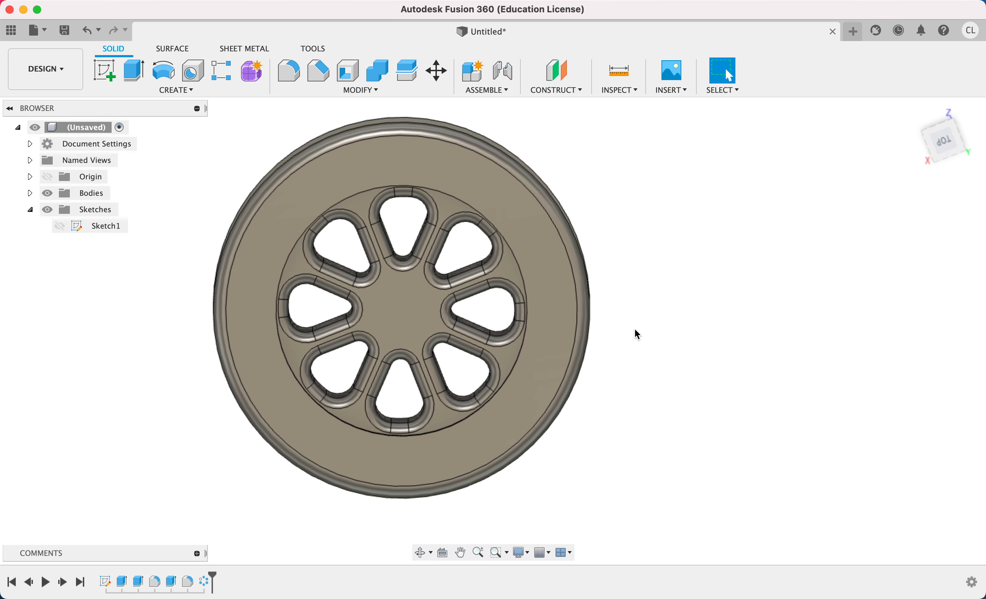